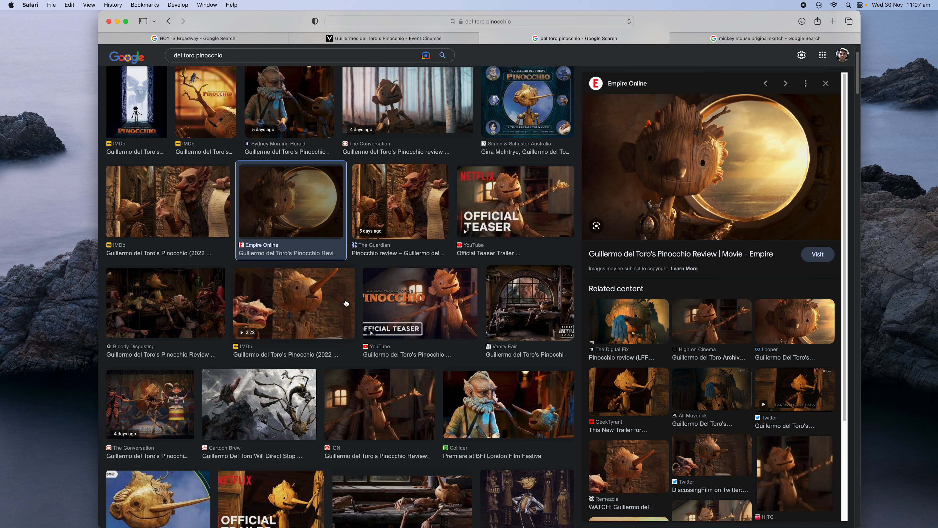
Examine the del Toro Pinocchio image results, previewing the IGN still and the IMDb poster, and glance at the Mickey Mouse original sketches
click(327, 311)
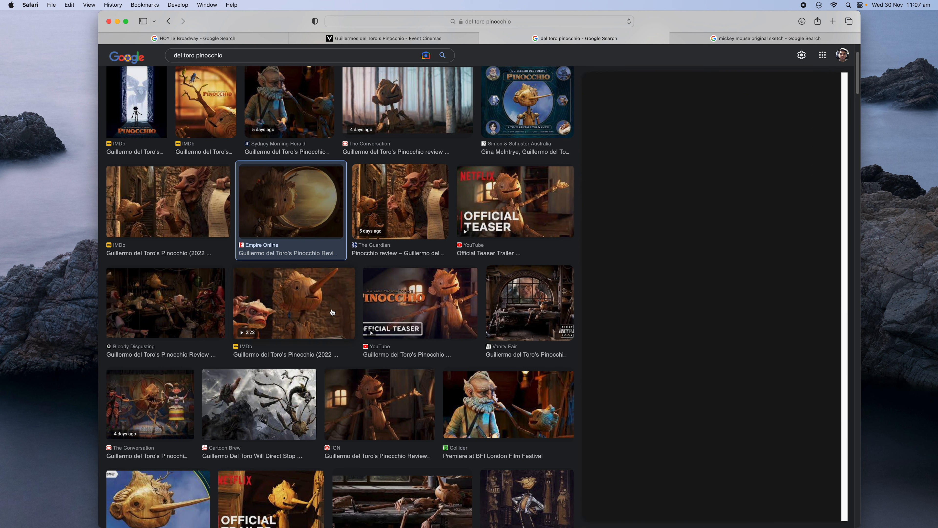
click(390, 405)
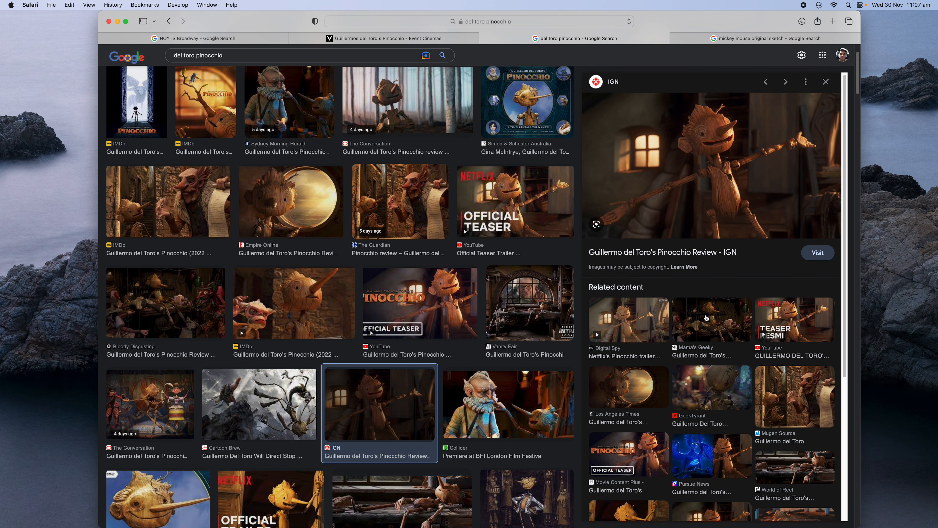
scroll(706, 320, down, 3)
scroll(706, 320, up, 5)
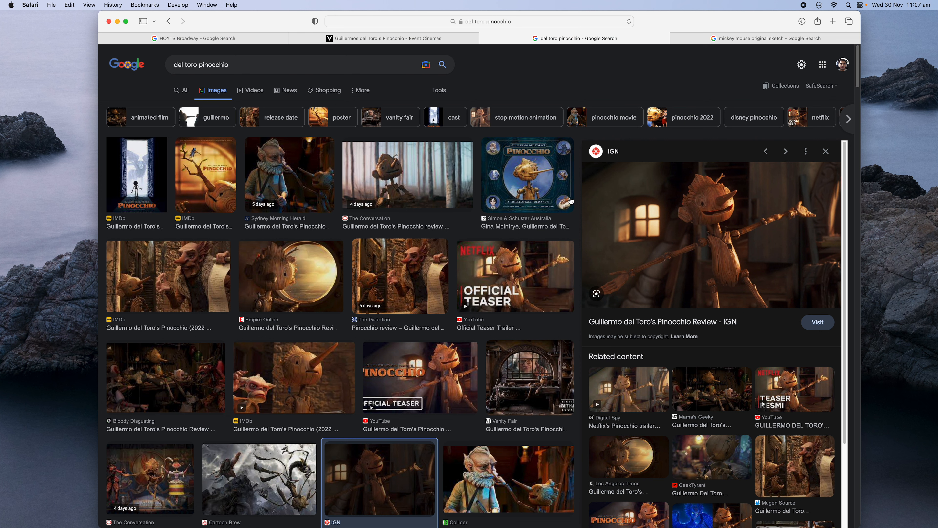
click(148, 170)
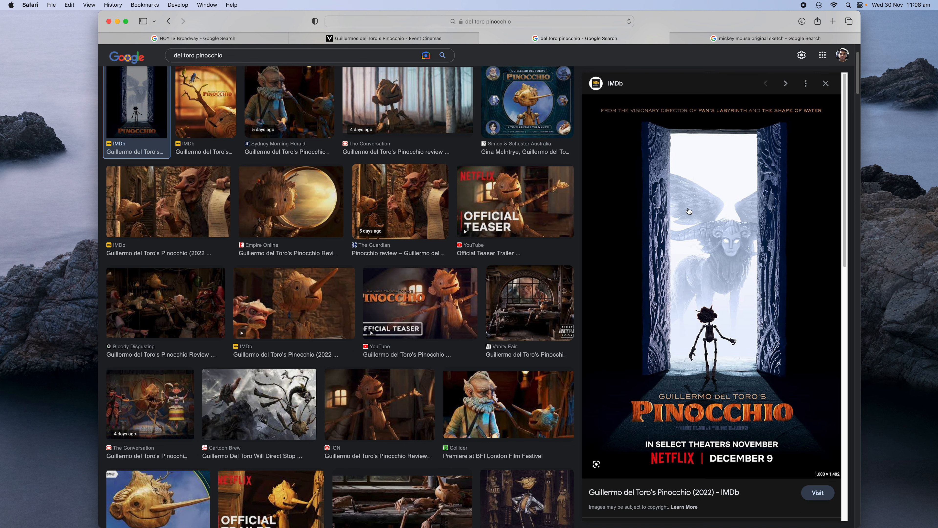
click(708, 39)
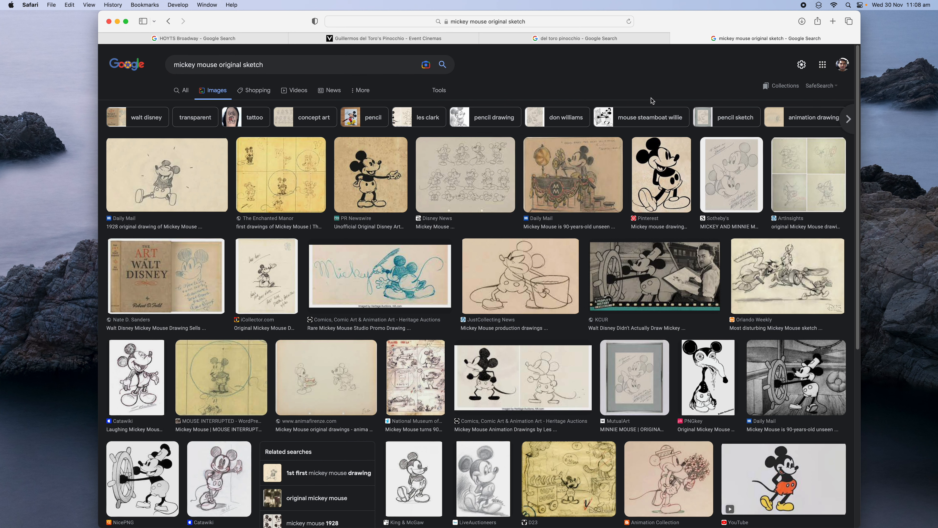
click(649, 38)
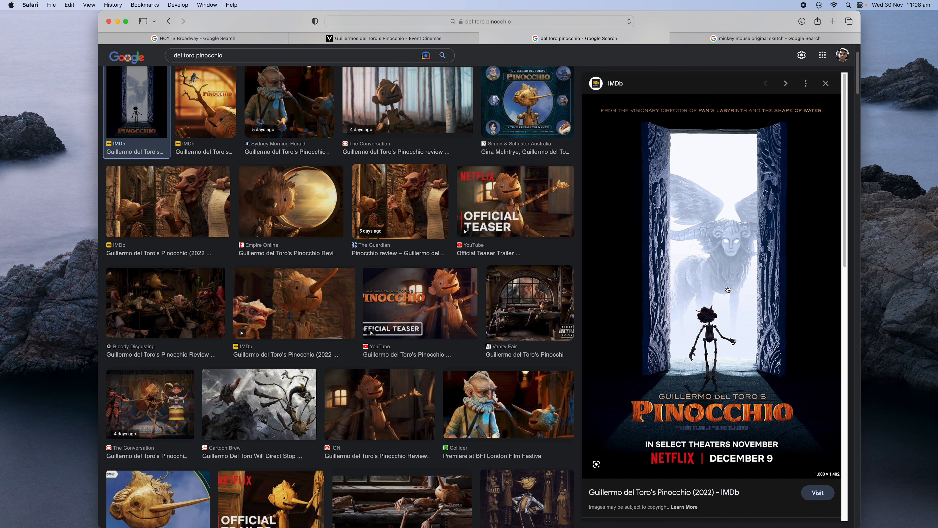
Switch to Blender and delete all default objects from the scene
key(ctrl+Right)
middle_drag(463, 166, 459, 180)
key(a)
key(alt+a)
key(a)
key(x)
click(463, 178)
middle_drag(461, 187, 460, 184)
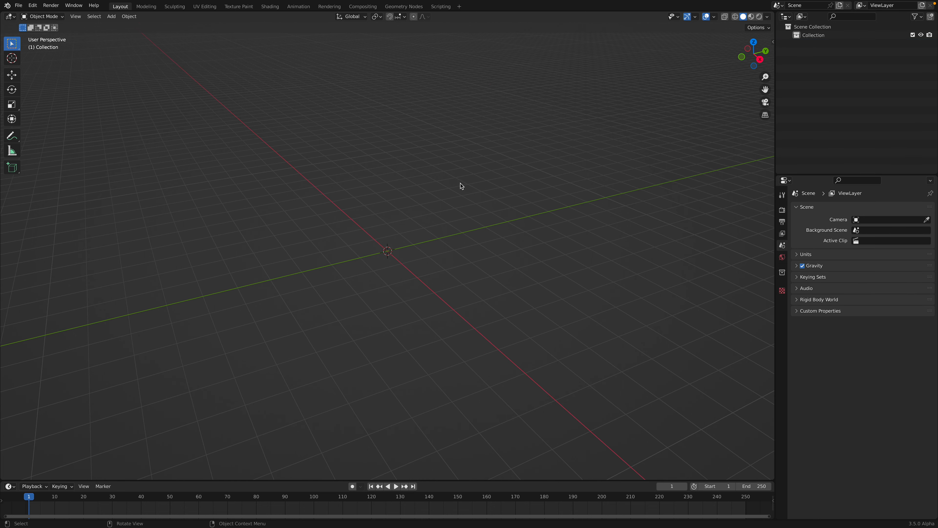
Add a Monkey mesh to the empty scene
key(shift+a)
mouse_move(454, 127)
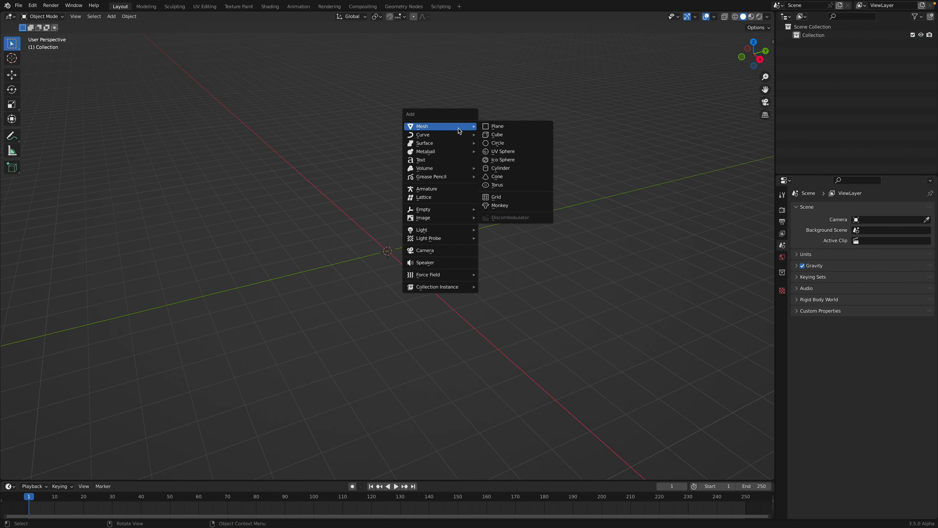
click(502, 203)
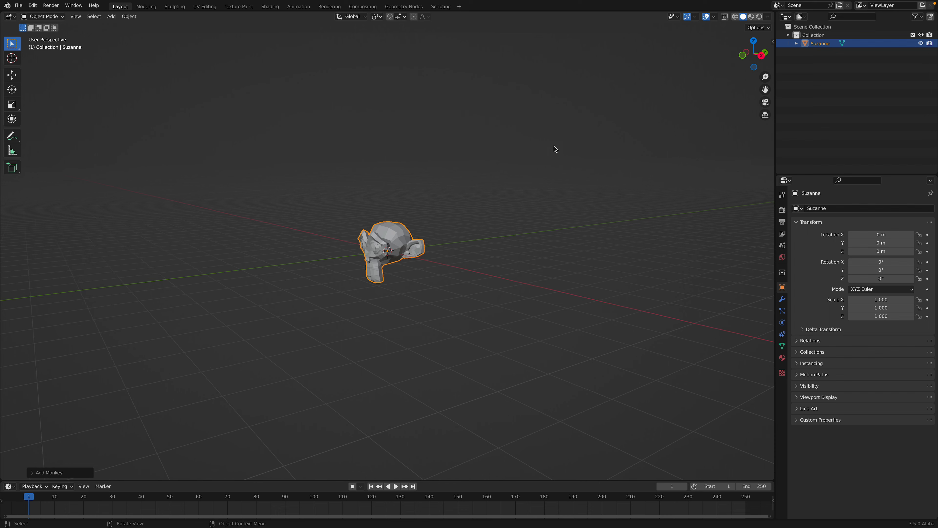
In front view, move the monkey head straight up along Z to about 5.66 m
click(742, 57)
key(g)
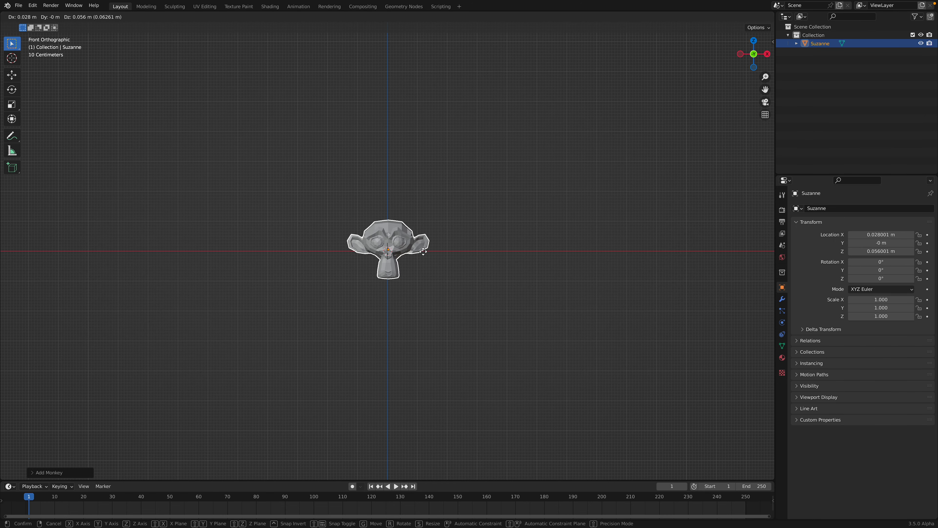
key(z)
click(422, 102)
scroll(403, 206, up, 2)
shift+middle_drag(422, 154, 425, 247)
scroll(420, 246, down, 1)
click(754, 55)
Save the file to the Desktop as gppino_001.blend
key(super+s)
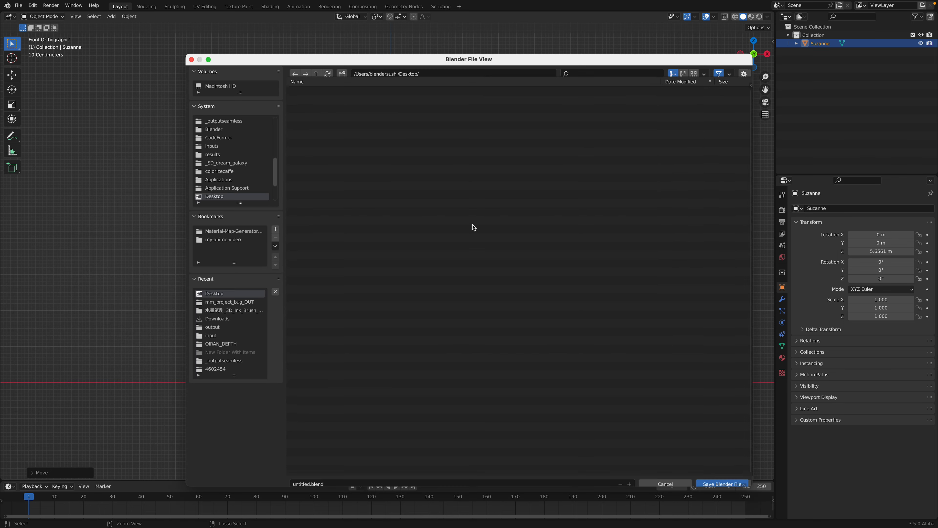
click(302, 477)
text(pino_00)
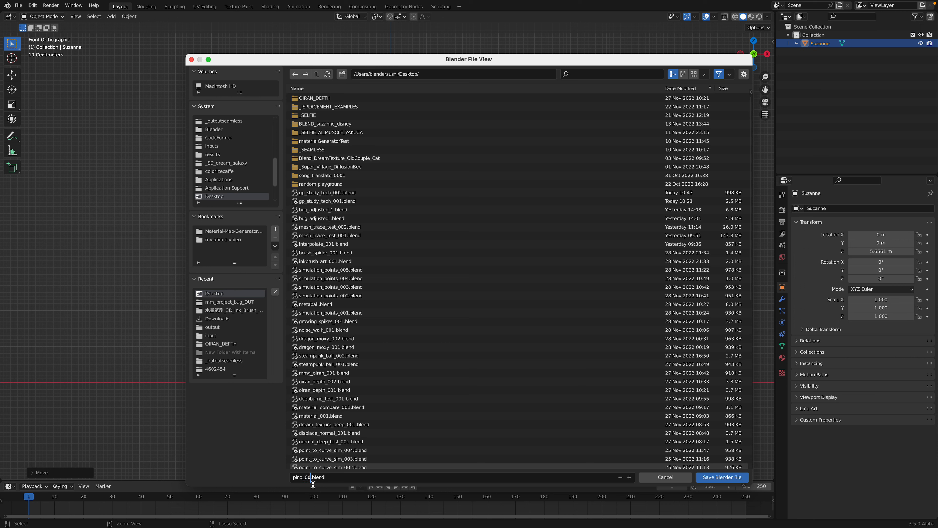
text(1)
click(296, 477)
click(722, 476)
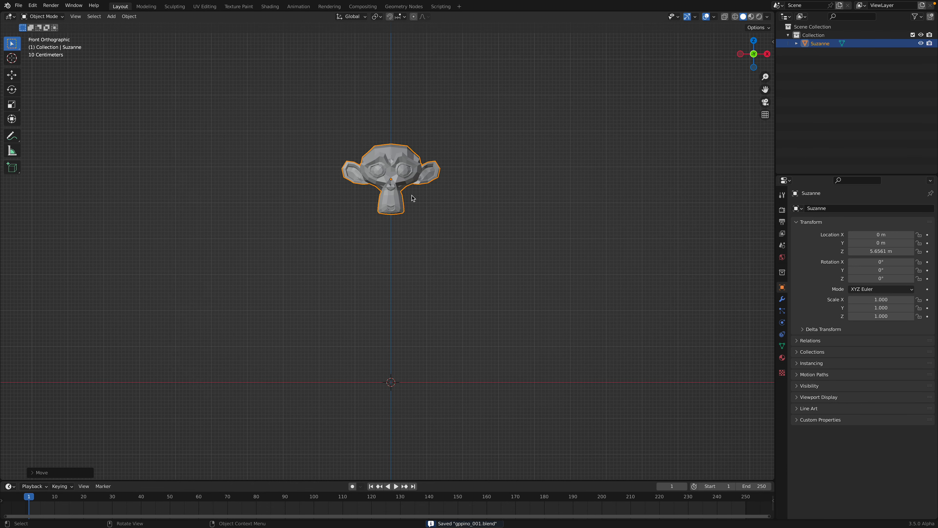
Raise the monkey head along Z to about 5.99 m and deselect it
key(g)
key(z)
click(421, 185)
click(492, 202)
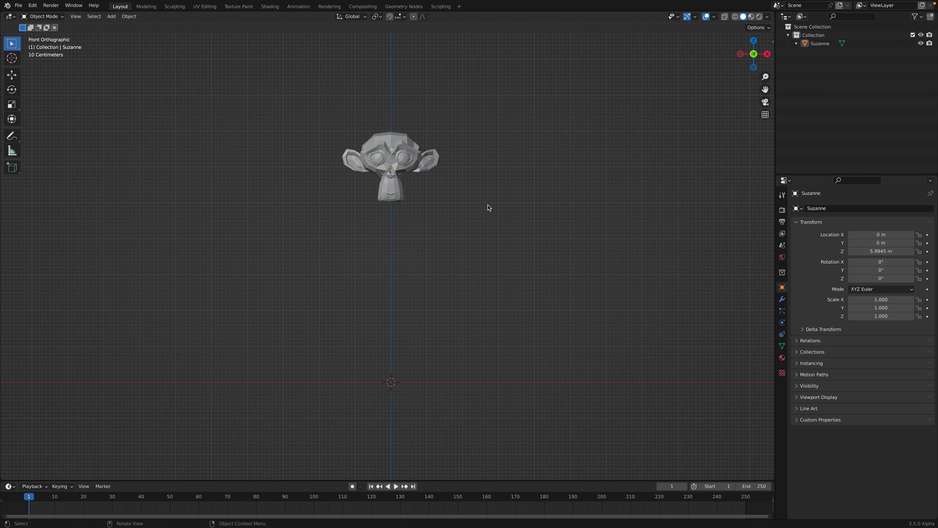
Add a blank Grease Pencil object and switch it to Draw Mode
key(shift+a)
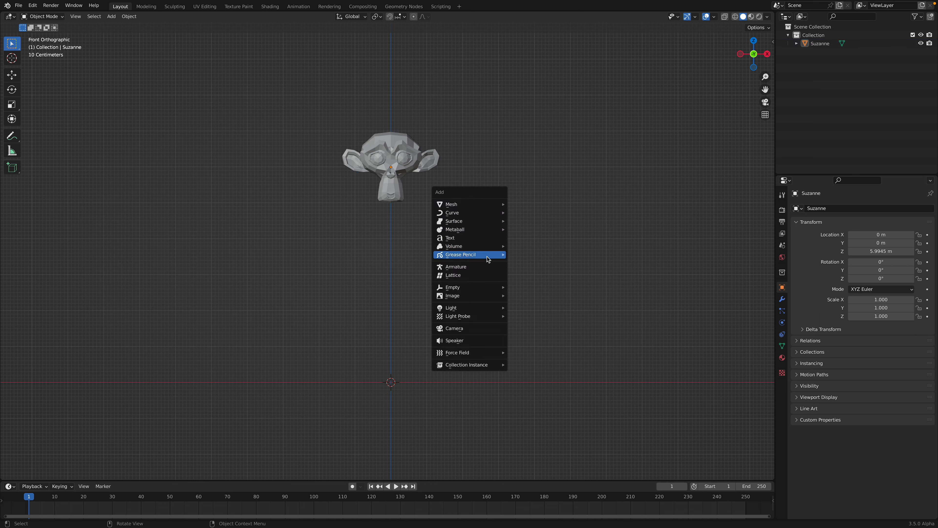
mouse_move(493, 255)
click(546, 256)
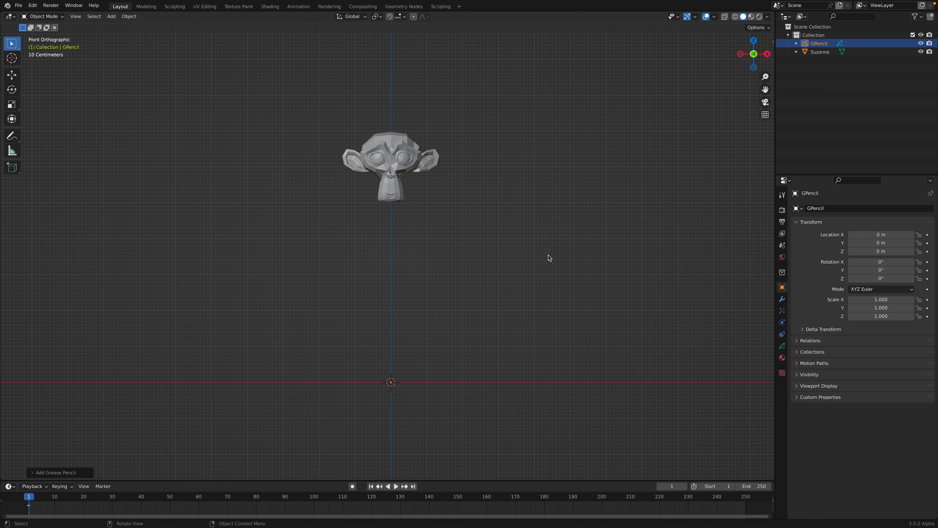
click(49, 18)
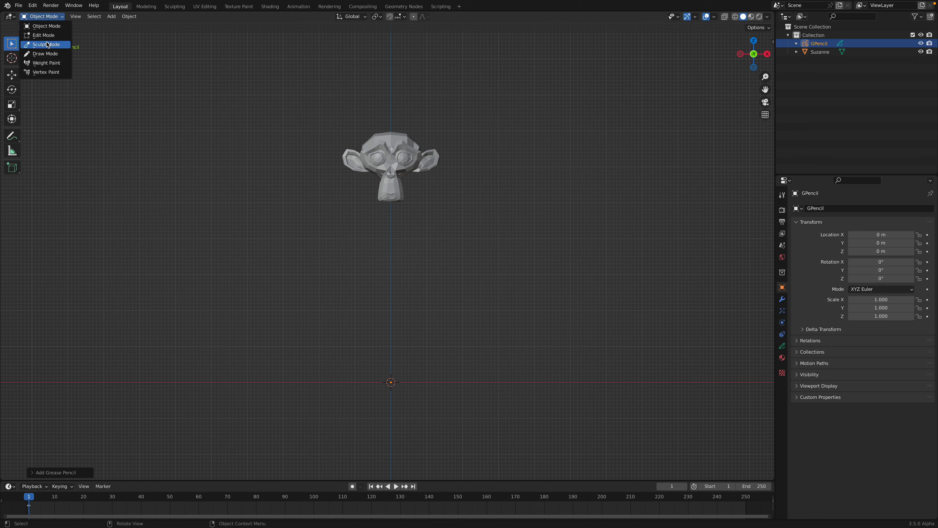
key(Return)
Set the pencil brush to strength 1.000 and radius 105 px, and undo the stray stroke
right_click(396, 233)
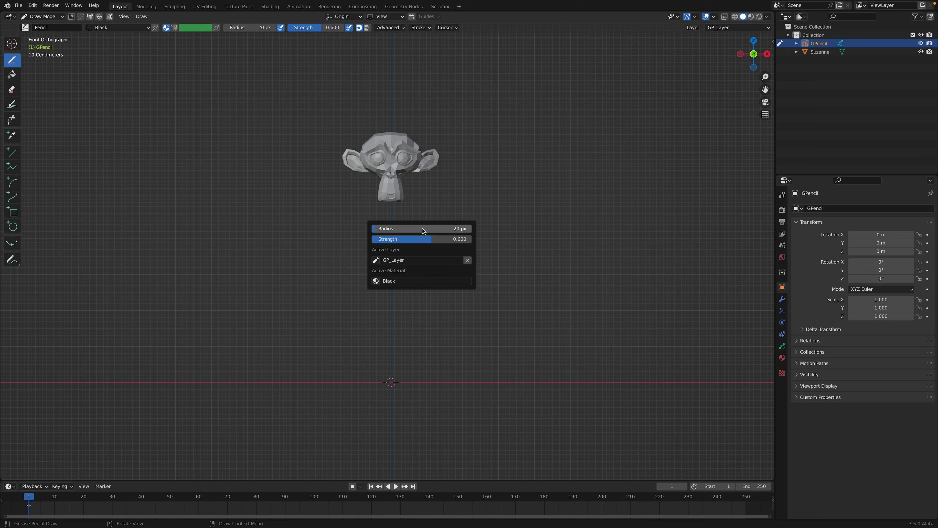
drag(397, 239, 473, 239)
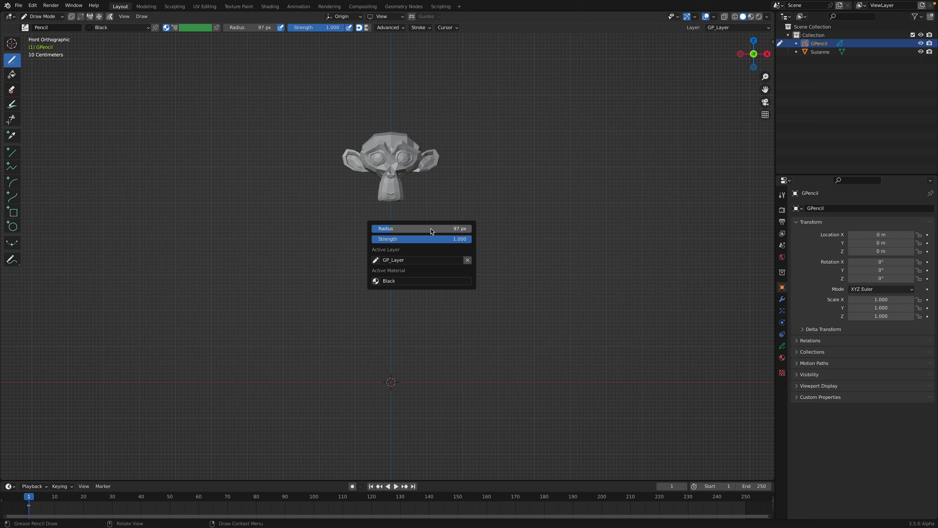
mouse_move(399, 227)
mouse_down()
mouse_move(466, 201)
mouse_move(506, 213)
mouse_move(538, 209)
mouse_up()
key(ctrl+z)
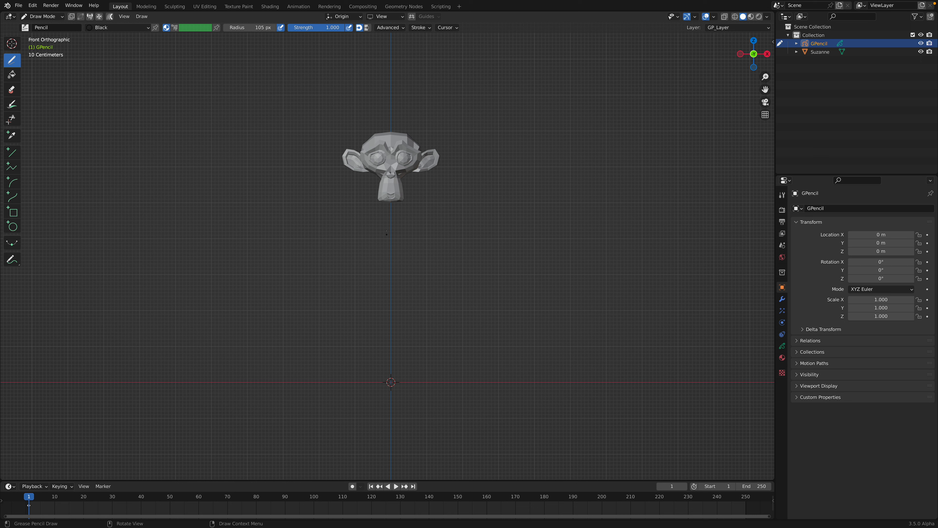
Sketch a rough half figure below the monkey head with a scribbled head, ear, torso, one arm and one leg
mouse_move(380, 232)
mouse_down()
mouse_move(424, 259)
mouse_move(379, 259)
mouse_move(399, 251)
mouse_move(367, 242)
mouse_up()
mouse_move(438, 213)
mouse_down()
mouse_move(453, 207)
mouse_move(433, 219)
mouse_up()
mouse_move(383, 278)
mouse_down()
mouse_move(397, 278)
mouse_move(399, 314)
mouse_move(391, 314)
mouse_move(413, 370)
mouse_up()
drag(411, 278, 450, 274)
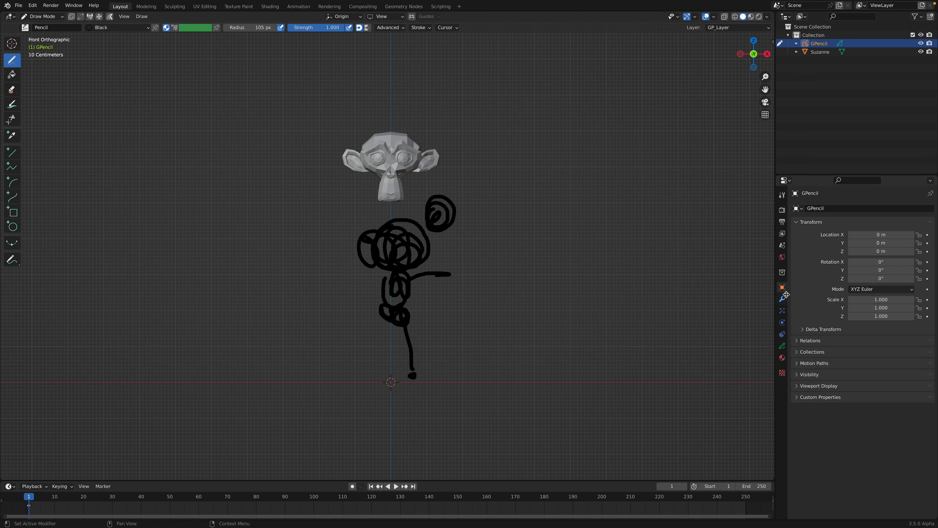
Add a Mirror modifier on the X axis to the Grease Pencil object
click(782, 298)
click(826, 209)
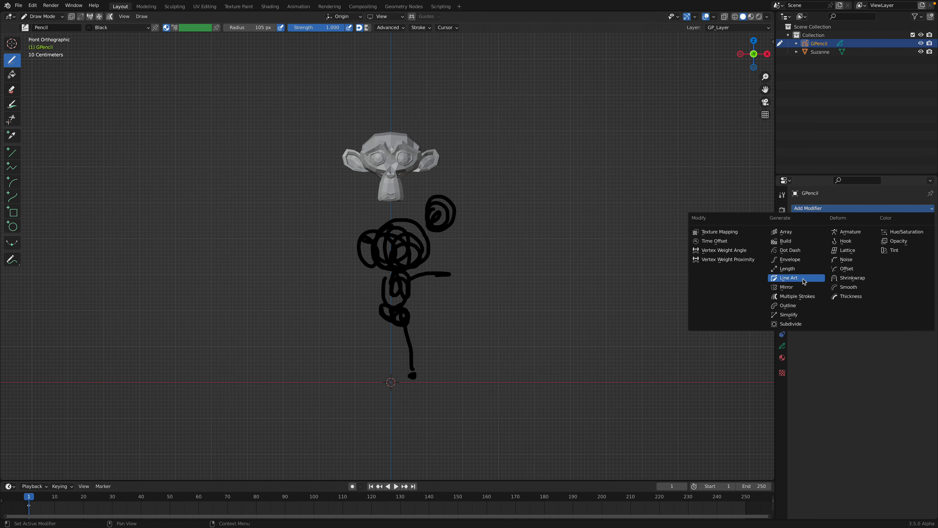
click(802, 288)
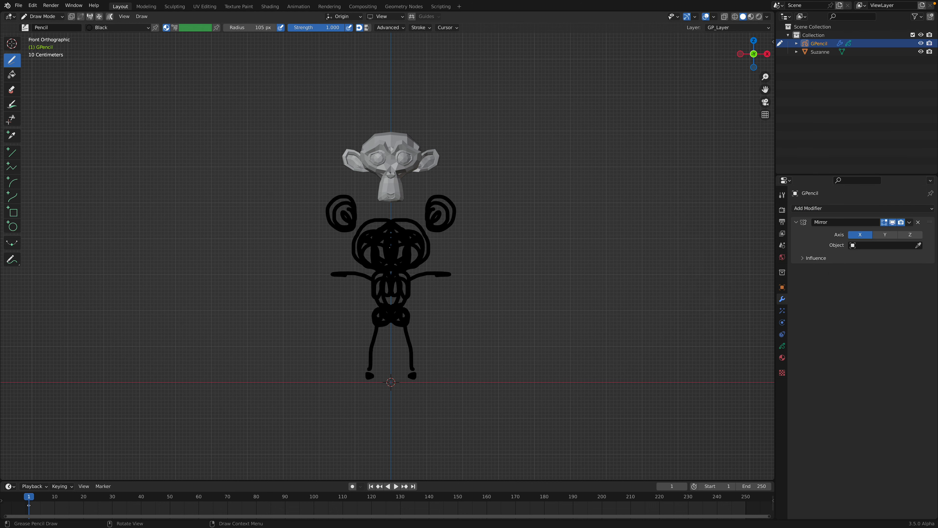
Delete all points of the rough figure in Edit Mode and return the Grease Pencil object to Draw Mode
mouse_move(409, 244)
middle_down()
mouse_move(409, 254)
mouse_move(369, 256)
mouse_move(420, 257)
mouse_move(390, 258)
mouse_move(447, 238)
middle_up()
click(754, 55)
key(Tab)
key(Tab)
key(Tab)
key(a)
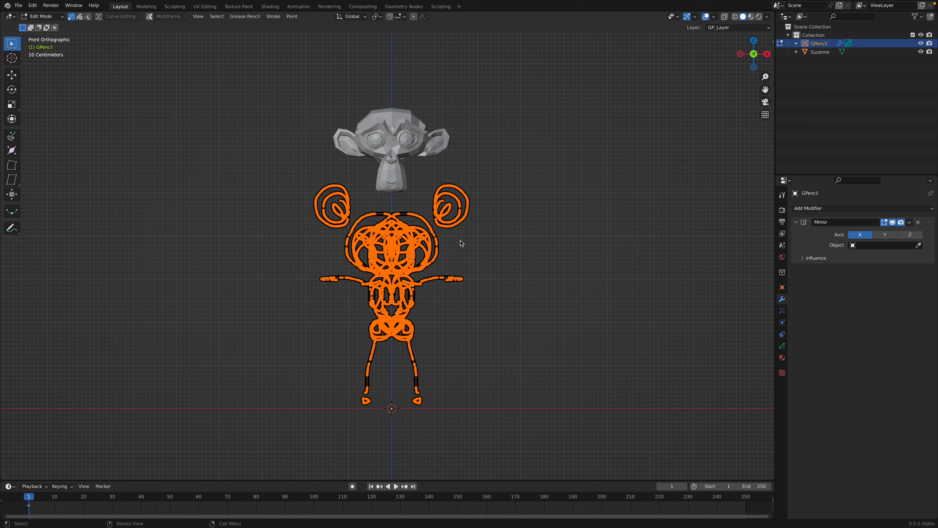
key(x)
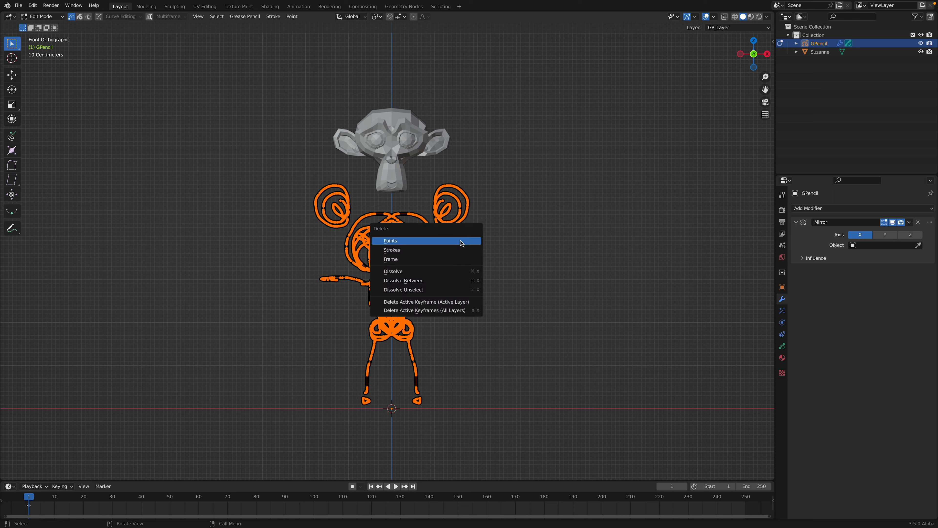
click(462, 241)
click(36, 17)
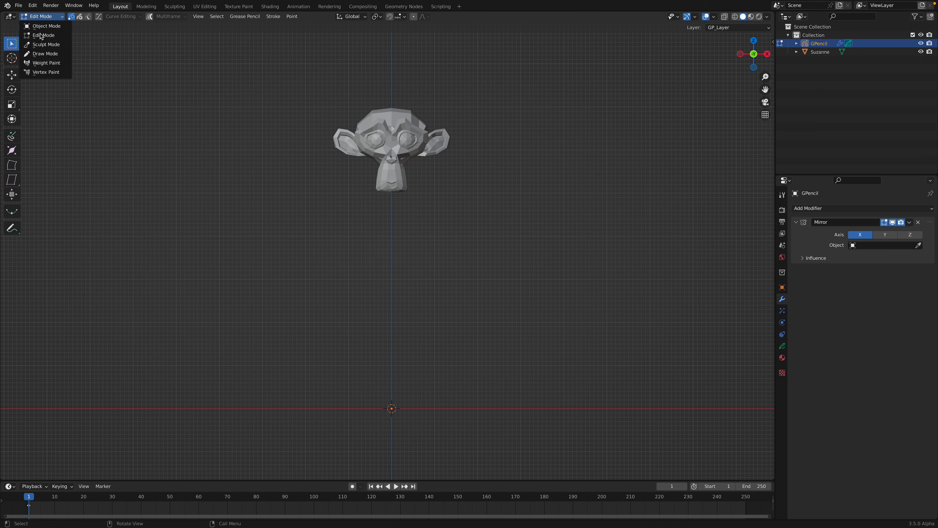
click(43, 54)
Switch to Safari, open the Pinocchio poster's IMDb page, and return to the image results to study the poster
scroll(419, 213, up, 1)
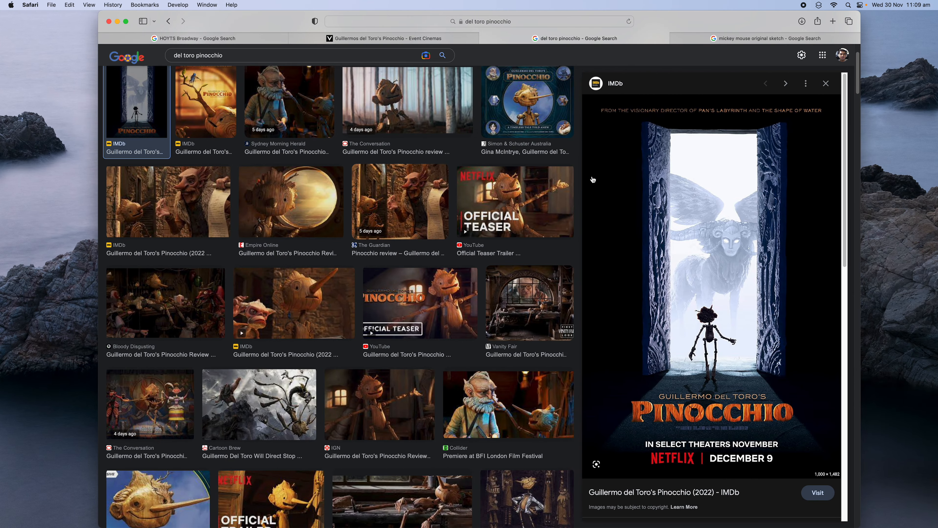
click(612, 184)
click(473, 38)
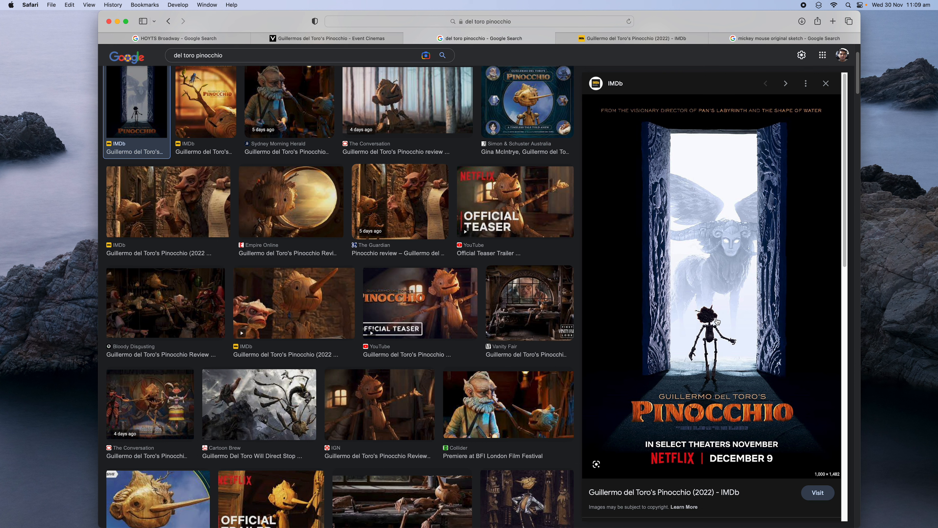
Back in Blender, draw the character's filled head with a round ear in mirrored strokes below the monkey head
mouse_move(406, 201)
mouse_down()
mouse_move(446, 217)
mouse_move(442, 240)
mouse_move(417, 247)
mouse_up()
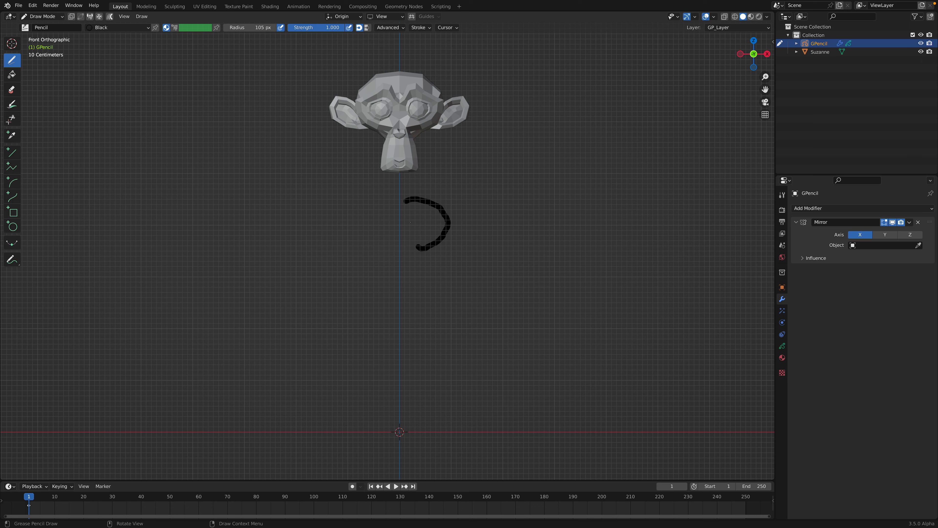
mouse_move(404, 197)
mouse_down()
mouse_move(425, 227)
mouse_move(407, 255)
mouse_move(439, 217)
mouse_move(407, 247)
mouse_move(405, 211)
mouse_move(416, 225)
mouse_move(420, 206)
mouse_up()
mouse_move(400, 254)
mouse_down()
mouse_move(432, 214)
mouse_move(406, 221)
mouse_up()
mouse_move(399, 209)
mouse_down()
mouse_move(400, 249)
mouse_move(426, 231)
mouse_move(457, 236)
mouse_move(444, 242)
mouse_up()
mouse_move(445, 243)
mouse_down()
mouse_move(462, 229)
mouse_move(439, 215)
mouse_move(449, 233)
mouse_up()
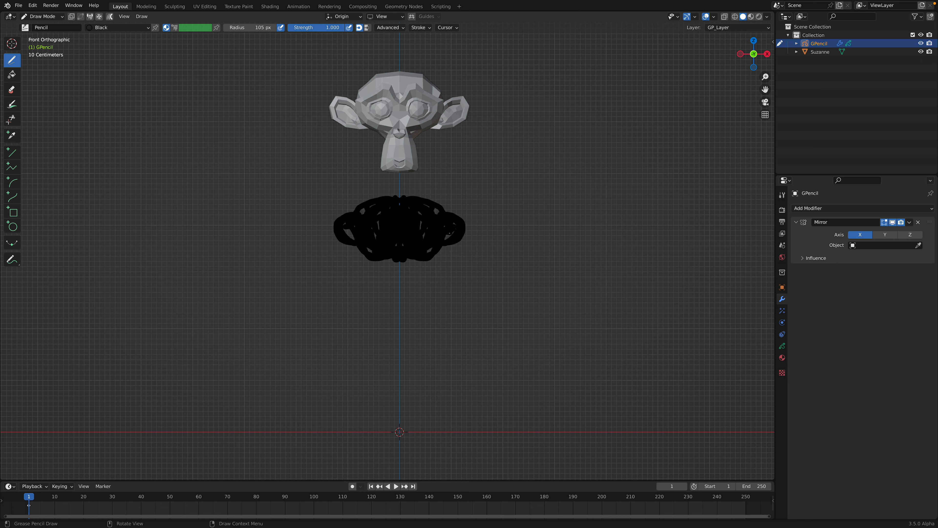
Draw short hair spikes along the top of the head and a thin neck beneath it
mouse_move(411, 198)
mouse_down()
mouse_move(410, 186)
mouse_move(427, 188)
mouse_move(423, 209)
mouse_move(445, 189)
mouse_move(404, 186)
mouse_up()
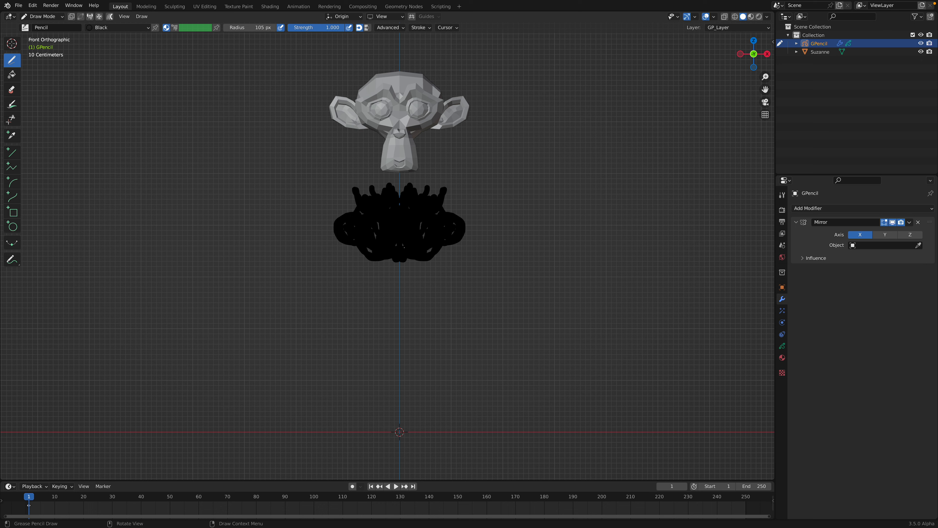
mouse_move(402, 262)
mouse_down()
mouse_move(425, 263)
mouse_move(411, 255)
mouse_up()
scroll(389, 300, down, 1)
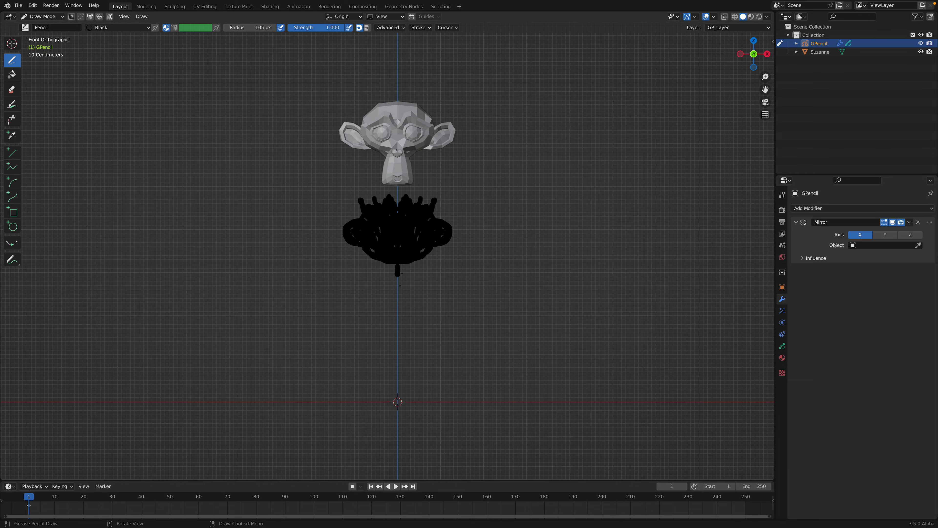
Check the poster reference, then draw a filled tapering torso below the neck with round shoulder joints
key(ctrl+Left)
key(ctrl+Right)
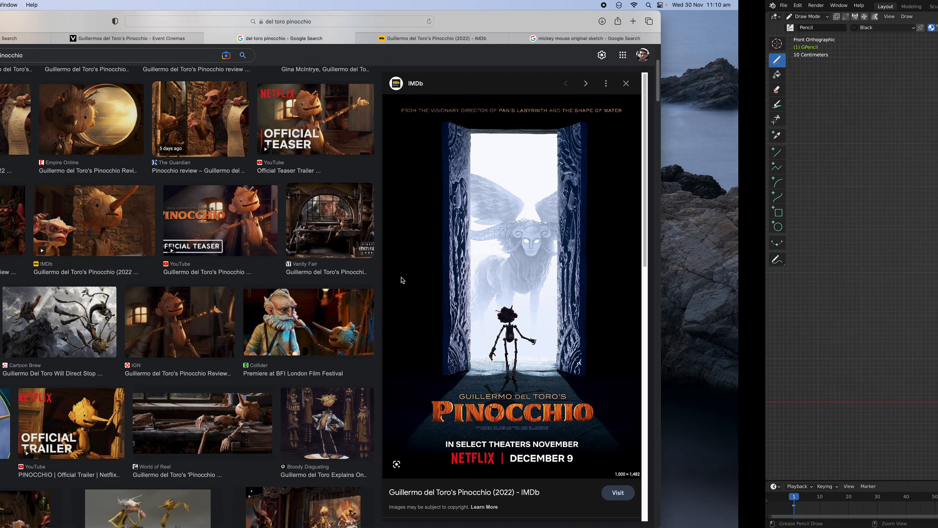
mouse_move(399, 274)
mouse_down()
mouse_move(420, 275)
mouse_move(409, 278)
mouse_move(404, 309)
mouse_move(401, 277)
mouse_move(417, 275)
mouse_move(404, 321)
mouse_move(406, 313)
mouse_up()
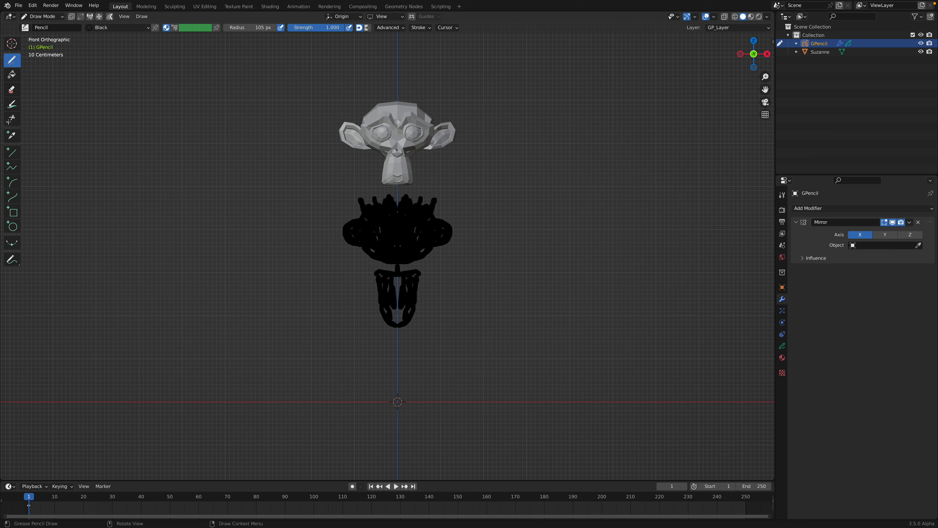
drag(401, 281, 397, 315)
drag(421, 274, 424, 274)
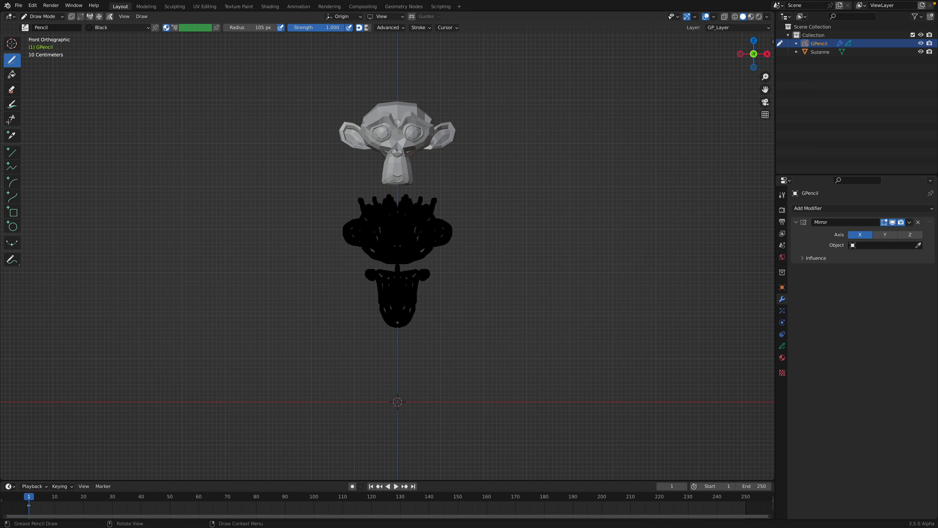
Draw round elbow and wrist joints beyond the shoulders and jointed legs below the torso, then check the standing Pinocchio image in Safari
drag(462, 275, 510, 273)
drag(420, 336, 420, 331)
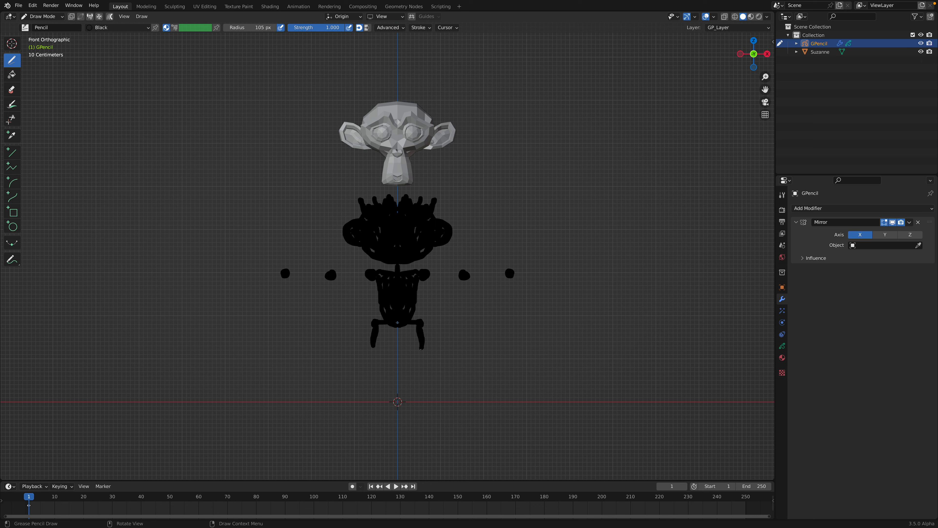
drag(422, 360, 417, 388)
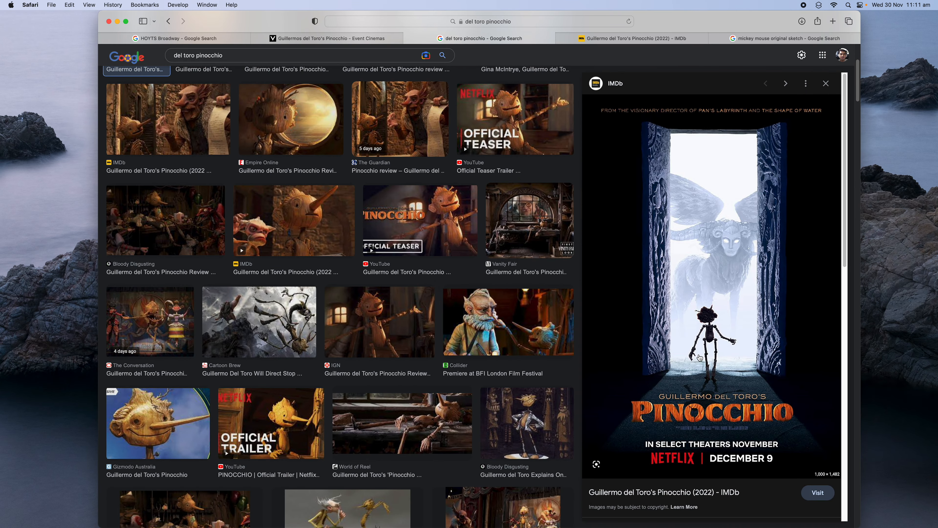
click(538, 410)
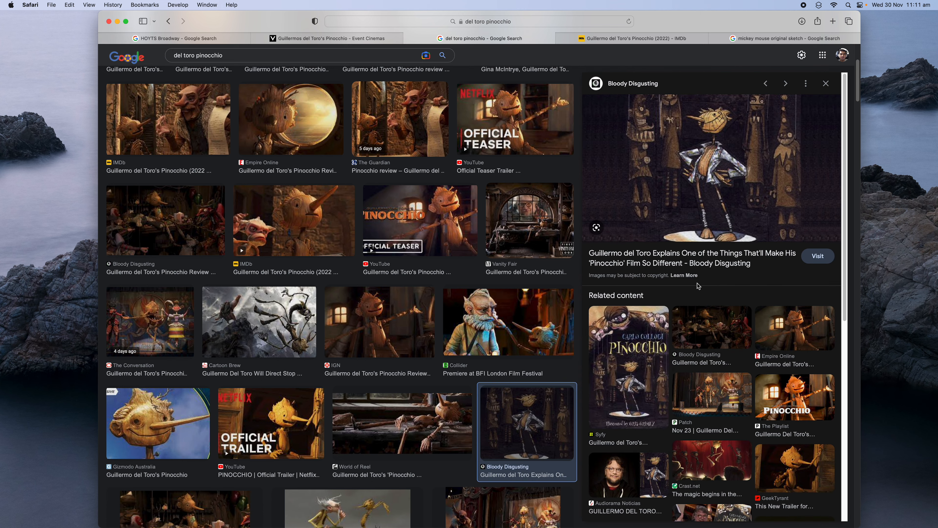
key(ctrl+Right)
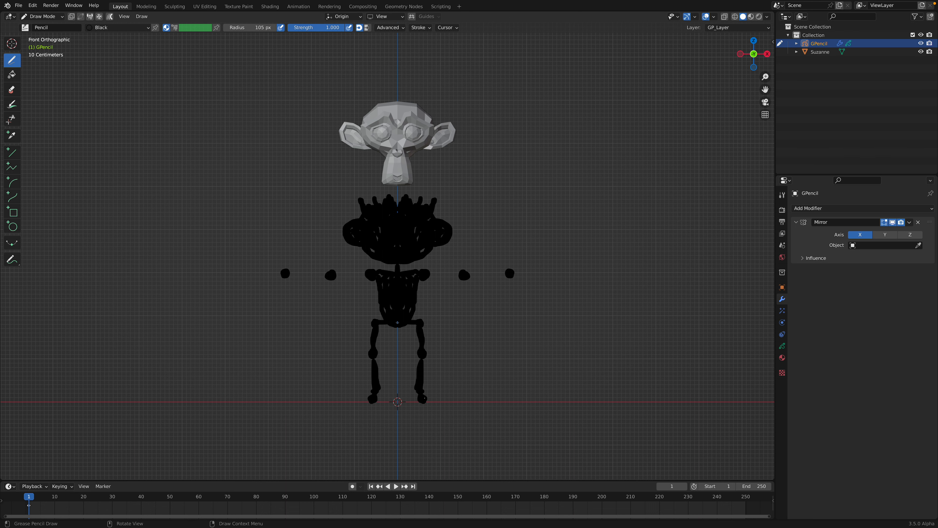
Back in Blender, delete the monkey head above the character in Object Mode and save the file
mouse_move(423, 399)
middle_down()
mouse_move(535, 406)
mouse_move(448, 411)
mouse_move(455, 386)
mouse_move(458, 431)
middle_up()
middle_drag(442, 286, 425, 248)
click(41, 17)
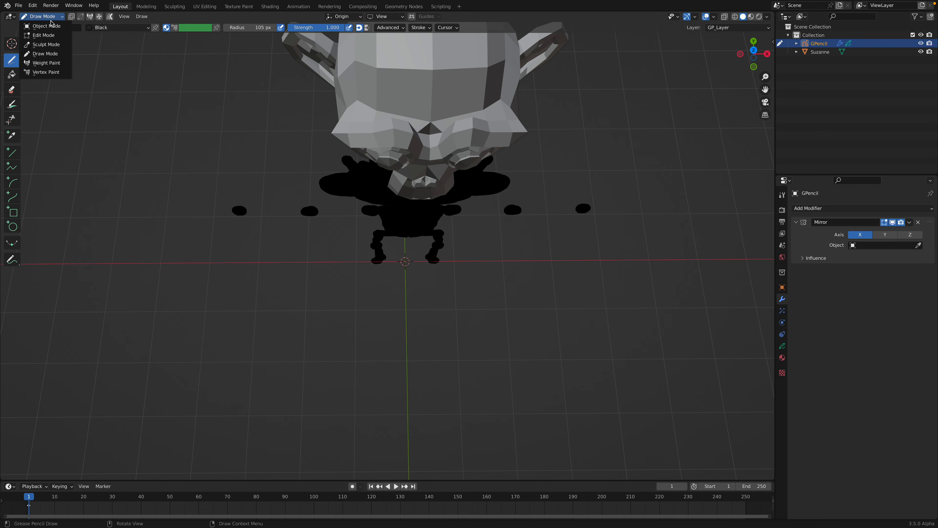
click(40, 25)
click(357, 70)
key(x)
click(378, 77)
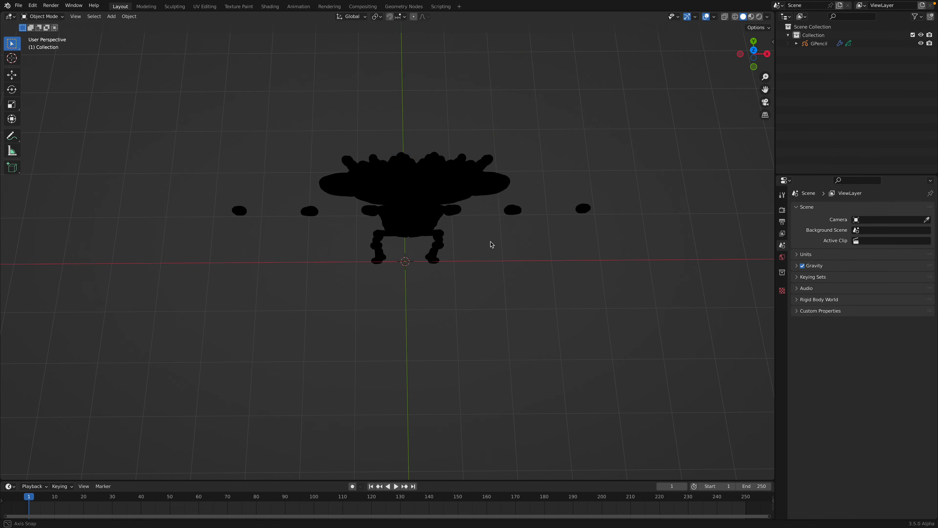
key(ctrl+s)
Add a new monkey mesh, scale it down and raise it above the character along Z, then save the file
mouse_move(492, 241)
middle_down()
mouse_move(403, 196)
mouse_move(518, 238)
middle_up()
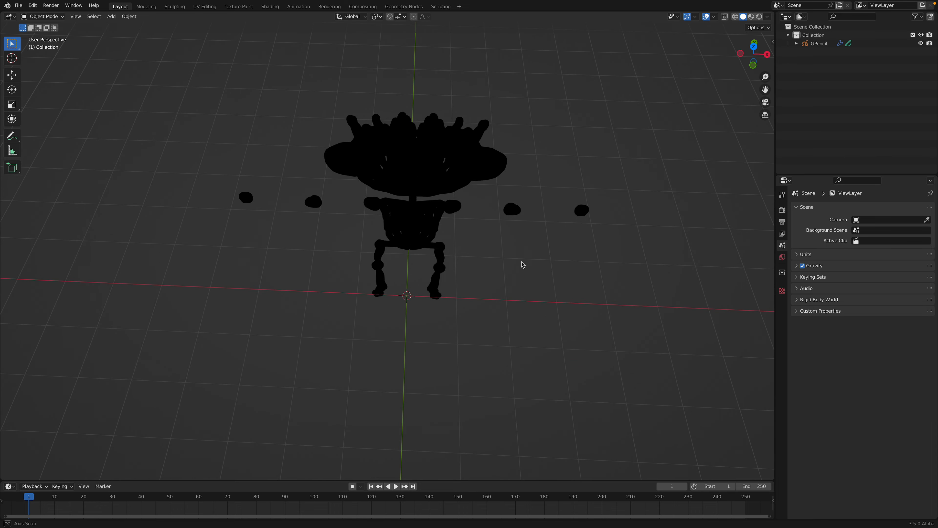
middle_drag(522, 264, 528, 244)
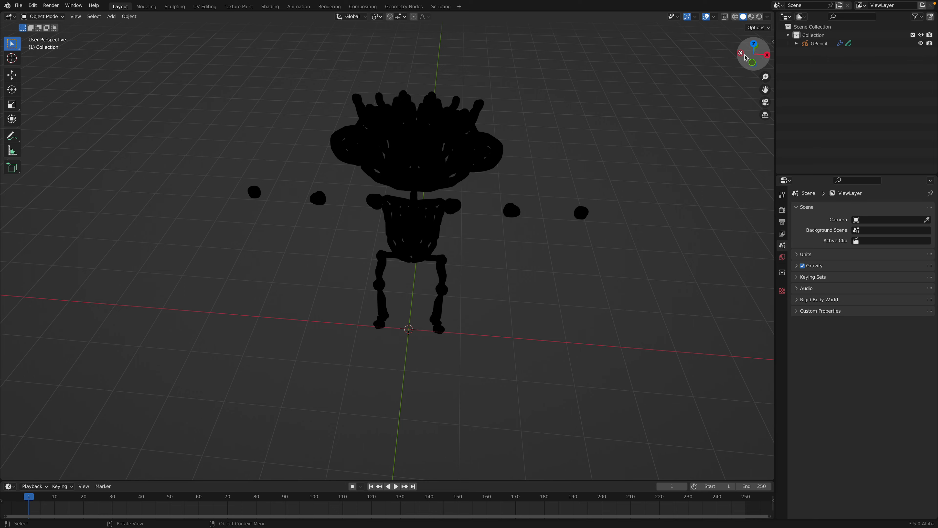
click(755, 46)
drag(755, 45, 547, 171)
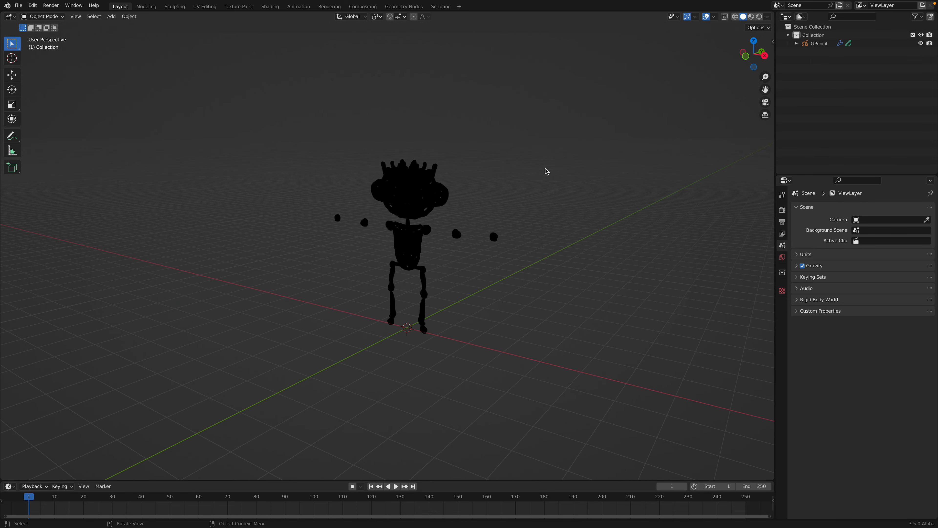
key(shift+a)
mouse_move(548, 118)
click(588, 199)
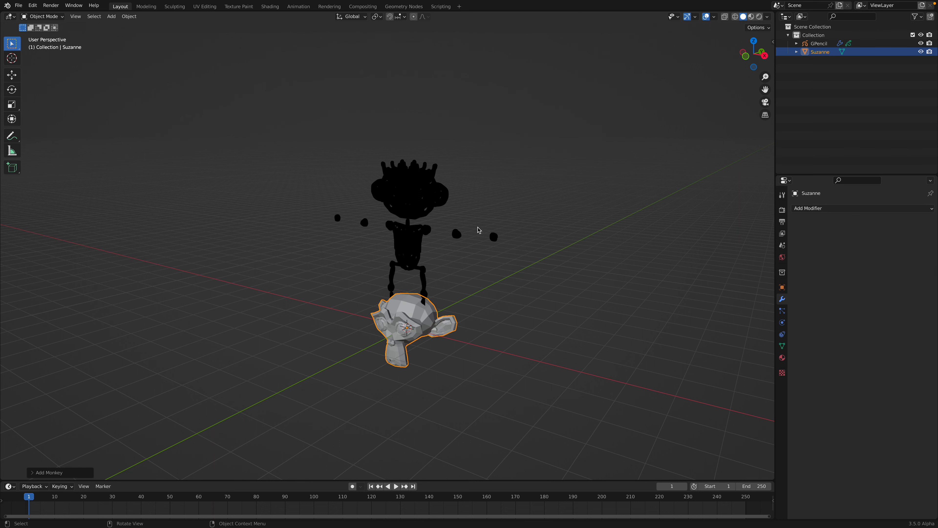
key(s)
click(436, 308)
key(g)
key(z)
click(461, 60)
middle_drag(442, 118, 463, 146)
key(ctrl+s)
Select the Grease Pencil character from the top view and enter Edit Mode
middle_drag(479, 197, 478, 243)
click(755, 46)
scroll(487, 258, up, 4)
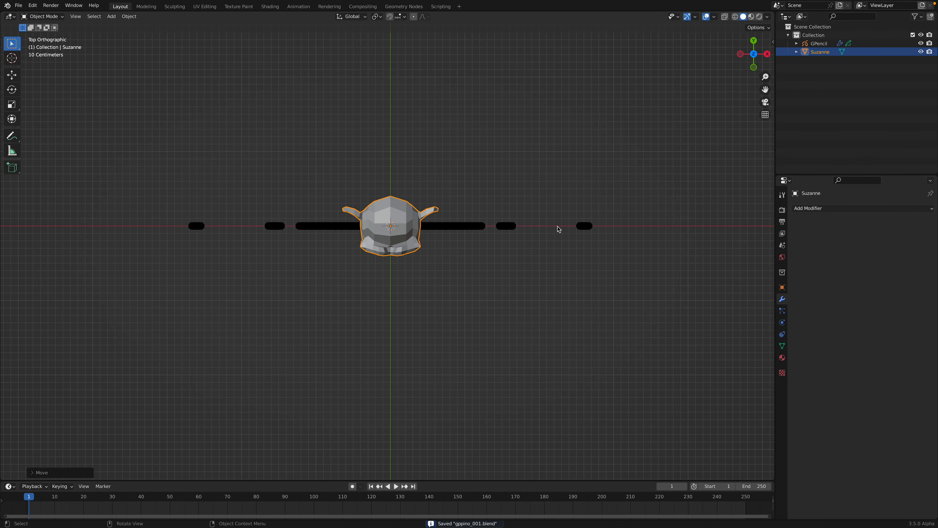
click(582, 228)
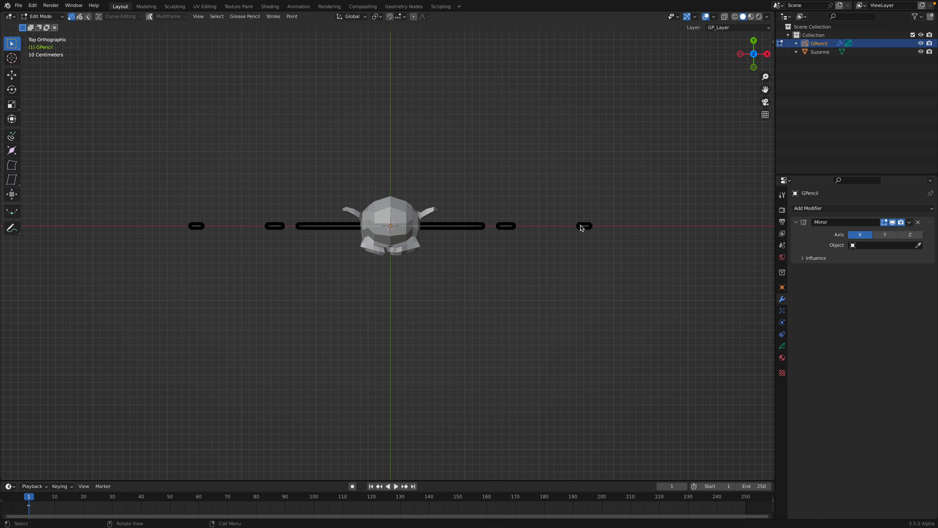
key(Tab)
drag(568, 208, 594, 231)
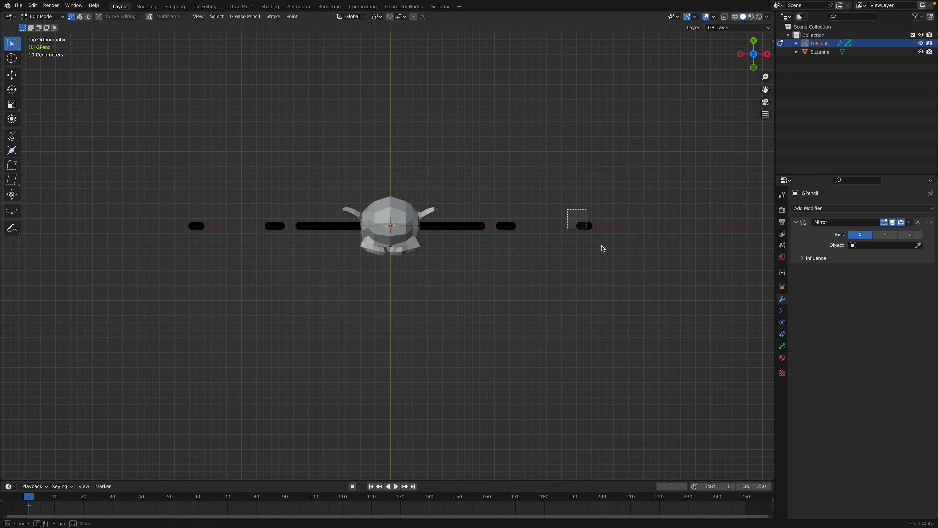
key(g)
click(583, 222)
mouse_move(582, 222)
middle_down()
mouse_move(511, 243)
mouse_move(513, 228)
middle_up()
key(ctrl+z)
Select the mirrored elbow joint strokes and move them backward along the Y axis
key(a)
key(a)
key(b)
drag(496, 195, 529, 226)
middle_drag(523, 254, 528, 266)
key(g)
key(y)
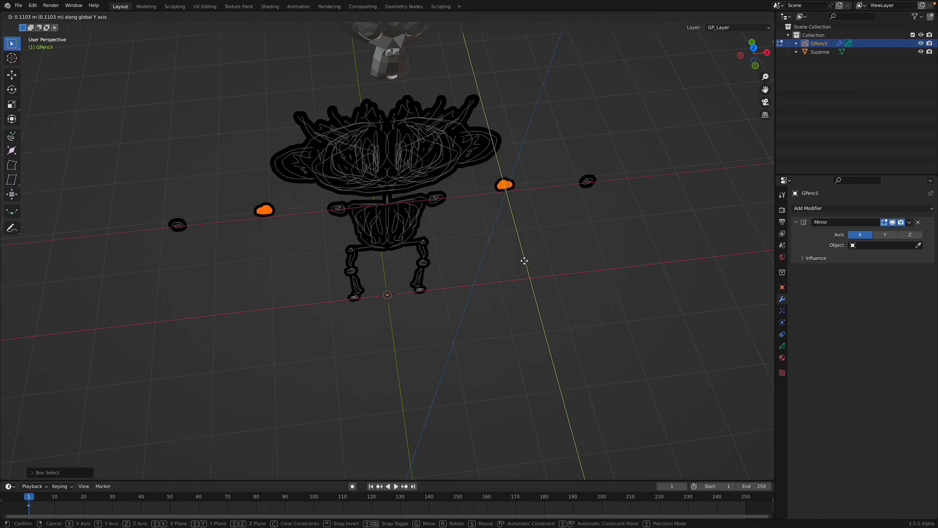
click(523, 248)
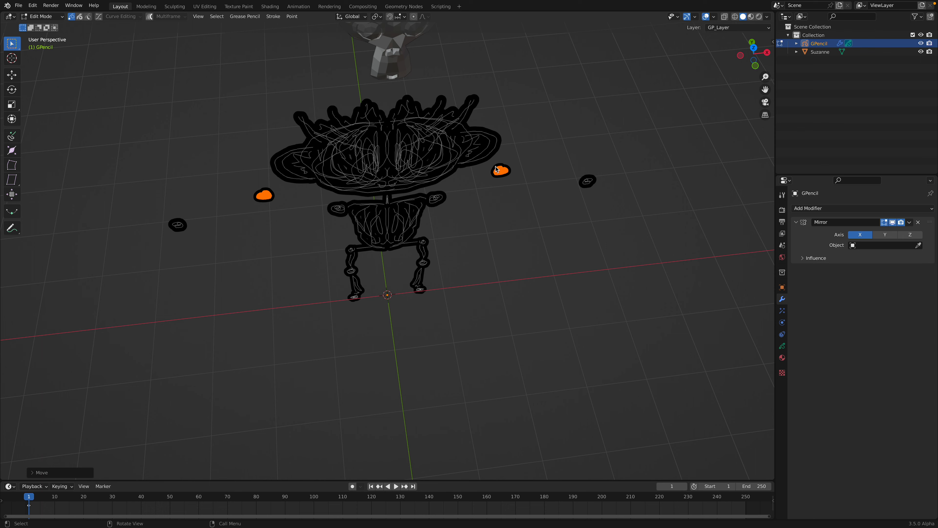
Select the knee joint strokes and move them forward along the Y axis
mouse_move(563, 202)
middle_down()
mouse_move(448, 256)
mouse_move(463, 273)
mouse_move(437, 321)
mouse_move(450, 312)
mouse_move(486, 327)
mouse_move(461, 352)
mouse_move(458, 304)
middle_up()
click(437, 321)
key(g)
key(y)
click(454, 357)
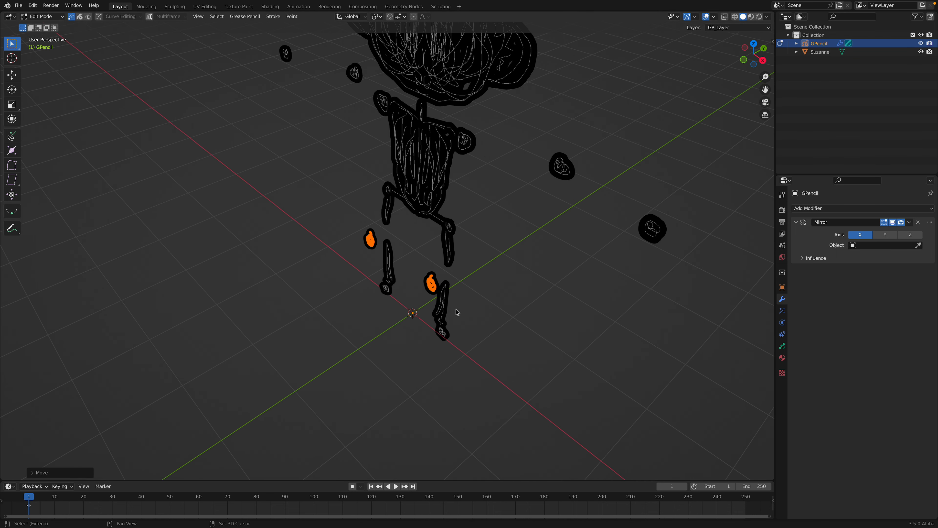
Select the round foot strokes at the ends of the legs and move them well forward along the Y axis
scroll(457, 306, up, 1)
click(452, 348)
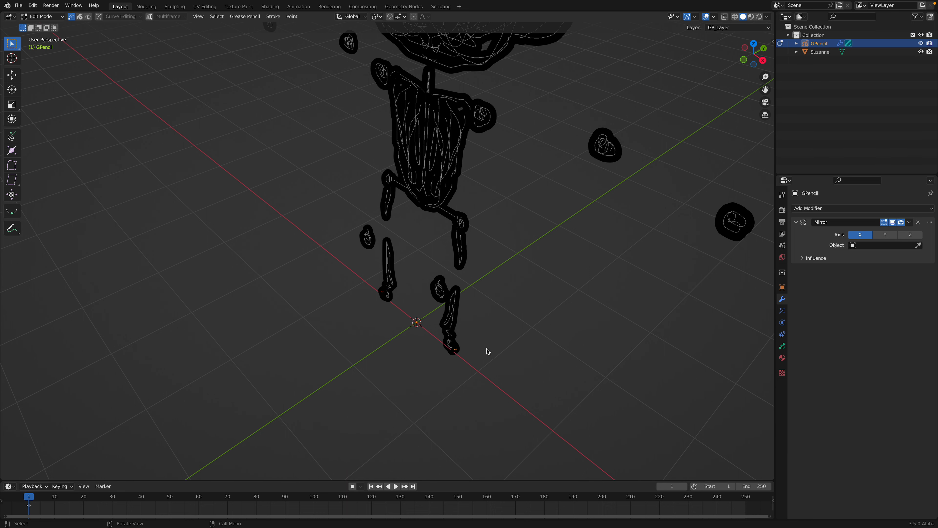
middle_drag(492, 349, 475, 349)
key(g)
key(y)
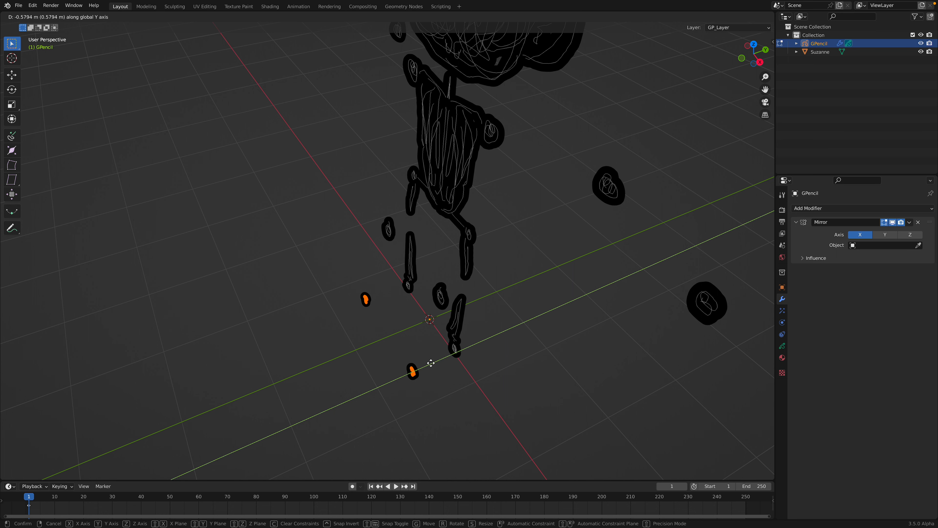
click(434, 361)
Duplicate the forward foot strokes, place the copies between toes and ankles, and raise them about 0.14 m along Z
middle_drag(434, 361, 455, 326)
click(757, 57)
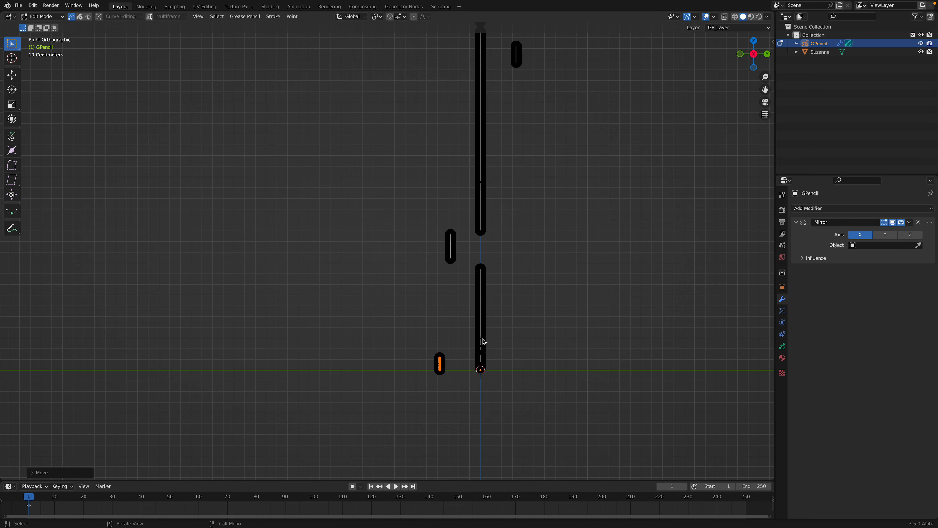
key(shift+d)
click(430, 339)
mouse_move(429, 339)
middle_down()
mouse_move(482, 319)
mouse_move(497, 300)
mouse_move(456, 310)
mouse_move(458, 360)
mouse_move(442, 351)
mouse_move(467, 329)
middle_up()
key(ctrl+l)
key(g)
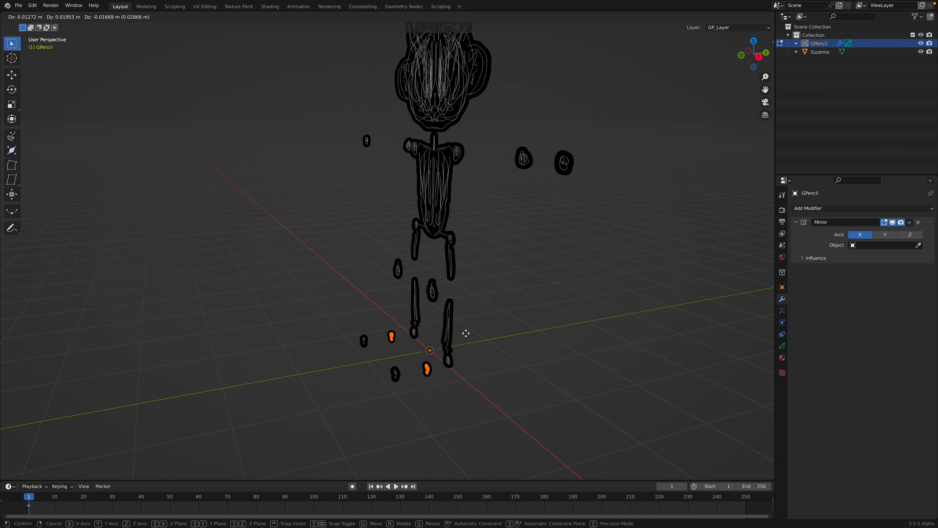
key(XF86MonBrightnessUp)
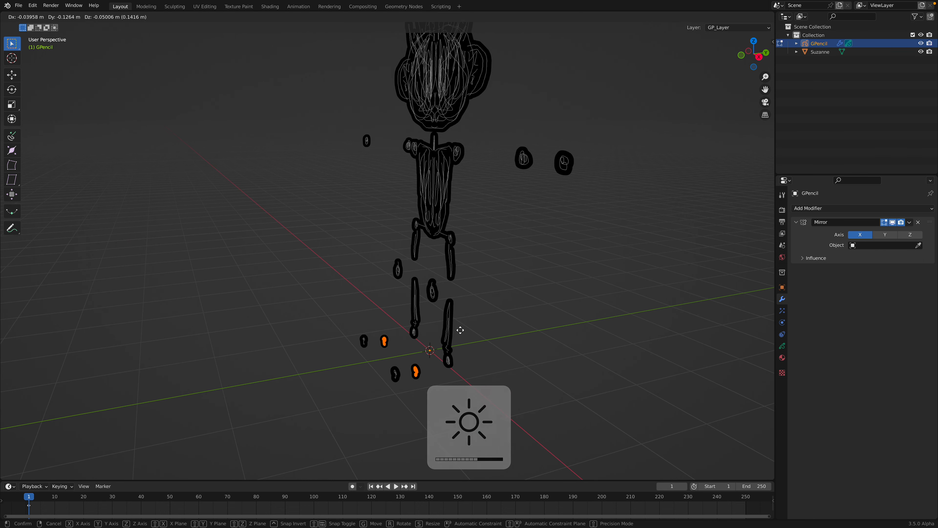
click(462, 333)
key(g)
key(z)
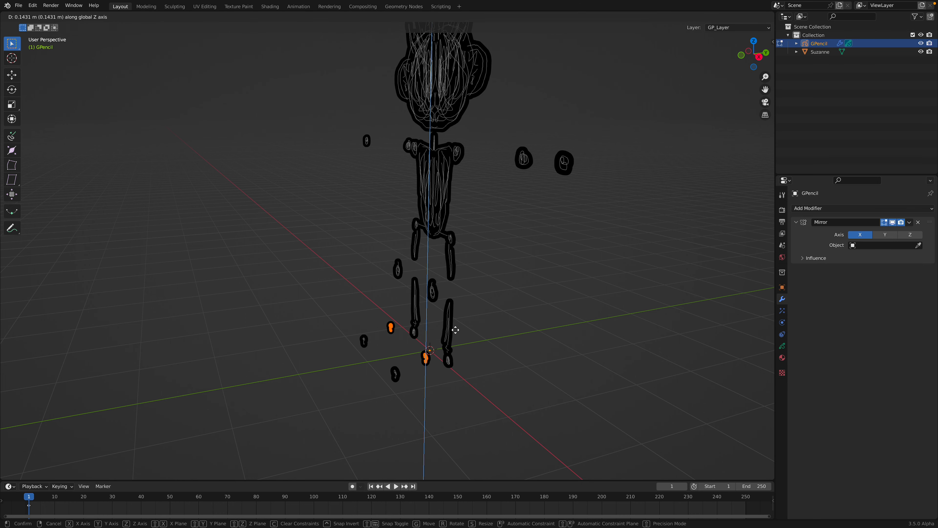
click(455, 329)
In Draw Mode from the top view, draw a filled oval palm beyond the wrist with three dots for each of three fingers and the thumb
mouse_move(455, 329)
middle_down()
mouse_move(525, 260)
mouse_move(603, 232)
middle_up()
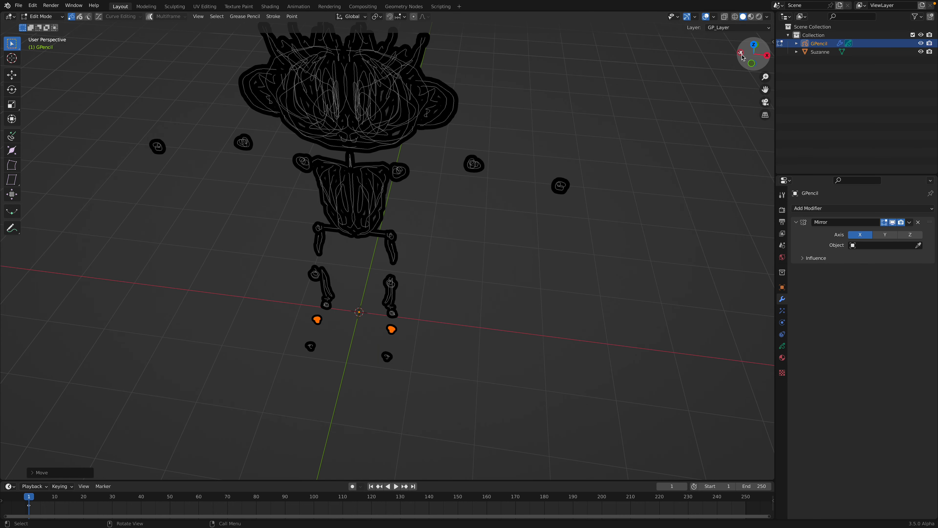
click(755, 47)
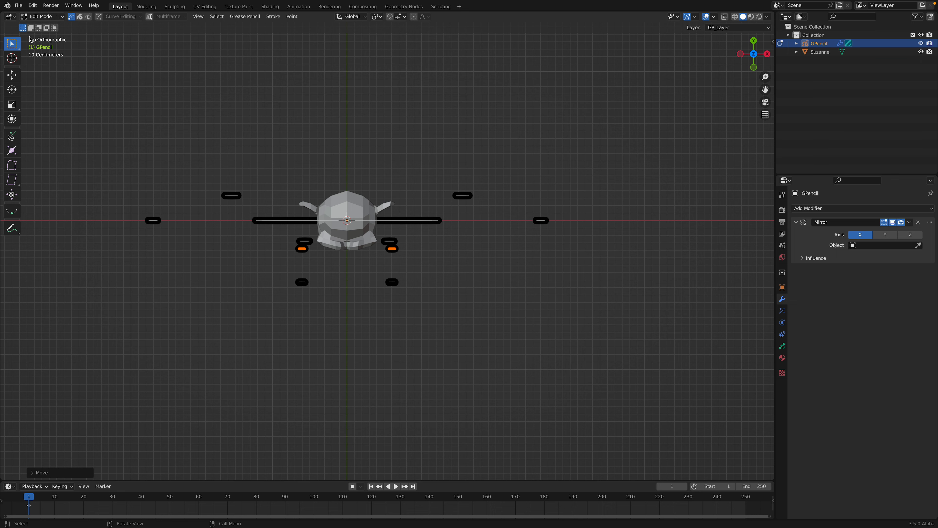
click(41, 16)
click(42, 55)
shift+middle_drag(527, 229, 430, 270)
scroll(432, 269, up, 2)
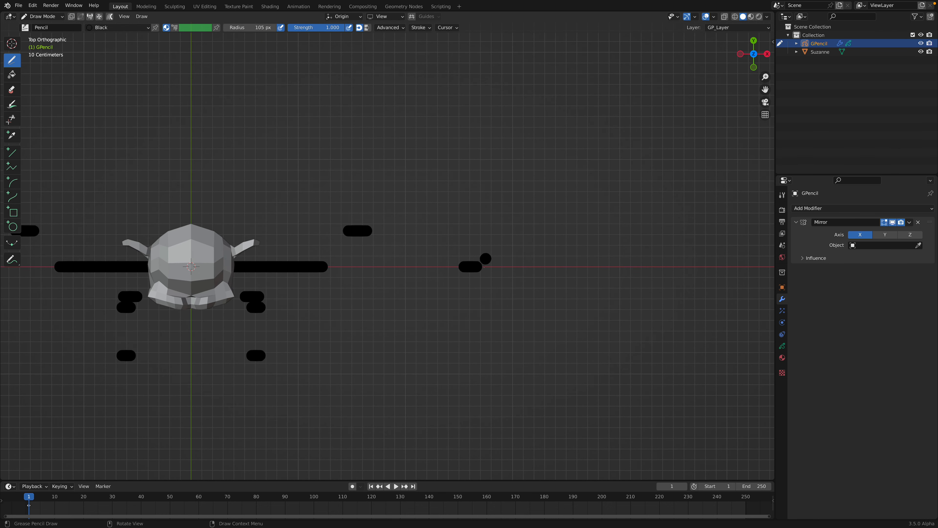
drag(517, 272, 492, 252)
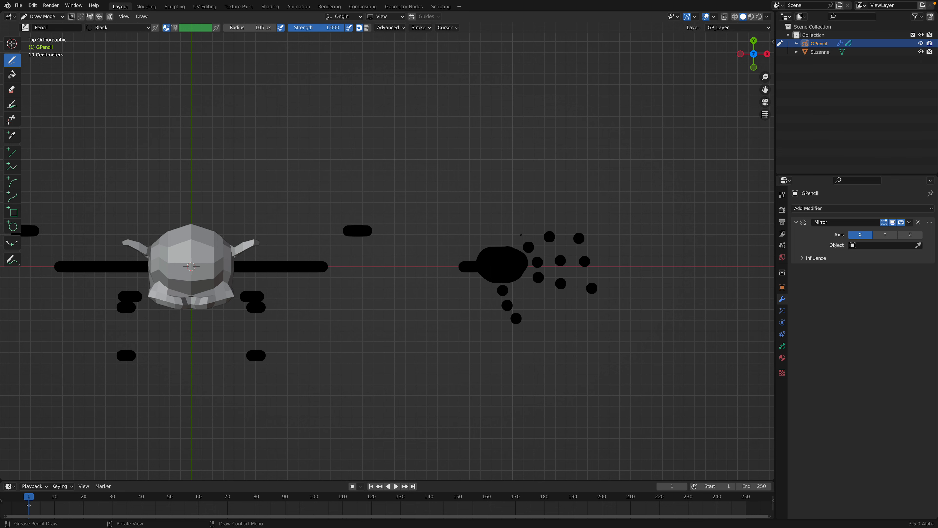
In Edit Mode, select the middle dot of each of the three fingers and raise them to arch the fingers
middle_drag(517, 268, 490, 216)
mouse_move(463, 281)
shift+middle_down()
mouse_move(389, 260)
mouse_move(207, 87)
shift+middle_up()
click(44, 17)
click(45, 36)
mouse_move(463, 263)
shift+mouse_down()
mouse_move(437, 216)
mouse_move(425, 226)
shift+mouse_up()
scroll(437, 216, up, 1)
click(437, 217)
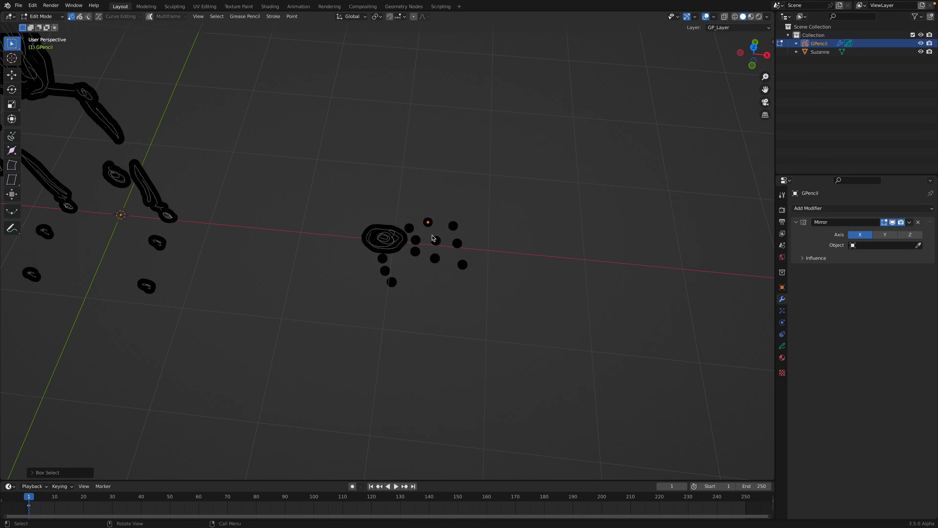
shift+click(435, 258)
middle_drag(440, 267, 449, 232)
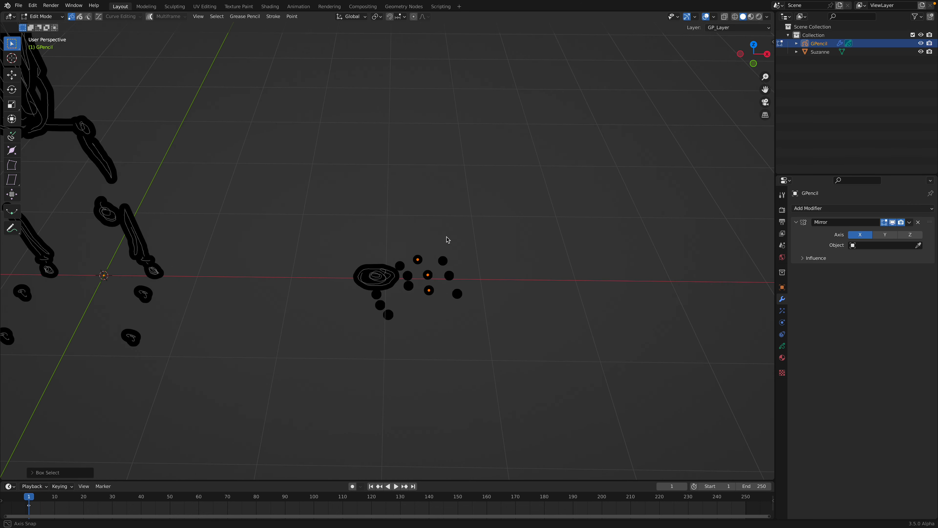
key(g)
key(y)
click(443, 261)
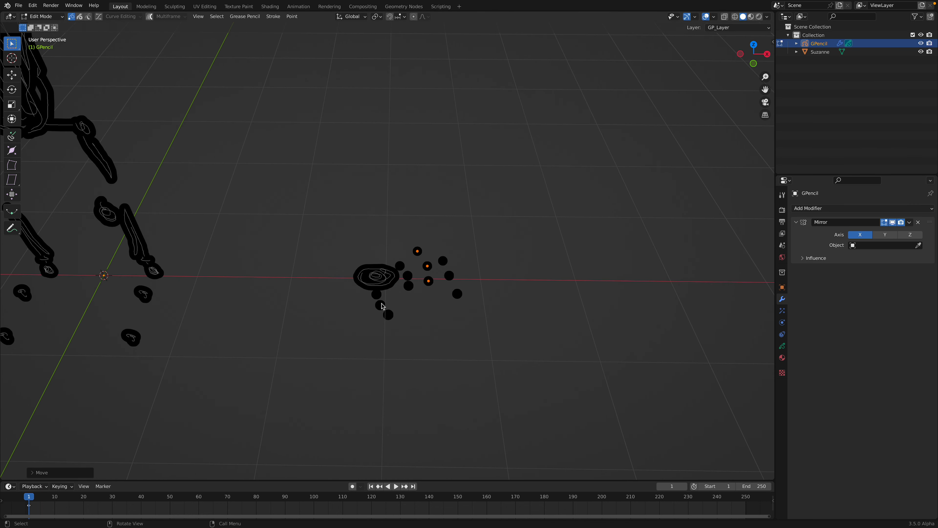
Reposition the thumb's middle and tip dots beside the palm
click(381, 306)
middle_drag(419, 291, 402, 307)
key(g)
click(401, 295)
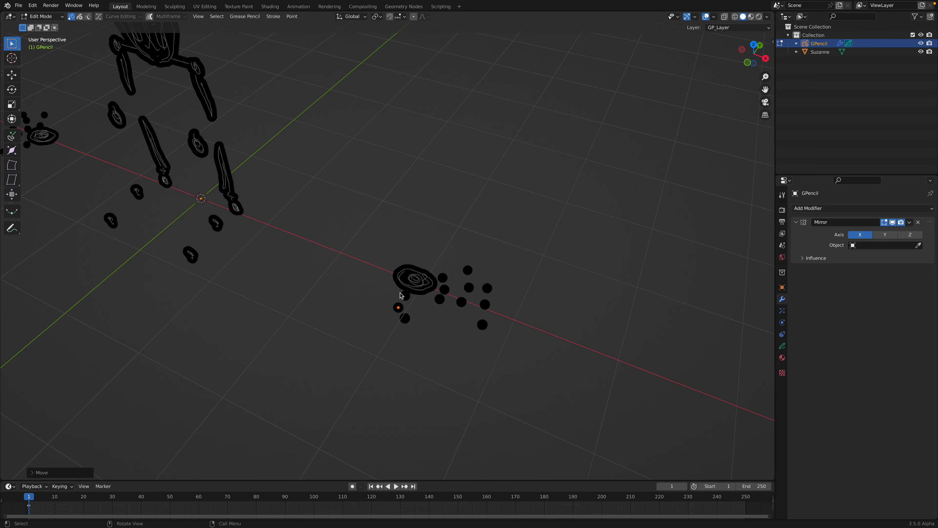
key(g)
click(389, 292)
click(405, 322)
key(g)
click(402, 309)
Refine the thumb's middle and base dots so the thumb extends sideways from the palm
mouse_move(402, 309)
middle_down()
mouse_move(399, 320)
mouse_move(391, 299)
middle_up()
click(394, 303)
key(g)
click(391, 306)
click(409, 292)
key(g)
click(407, 293)
mouse_move(403, 306)
middle_down()
mouse_move(421, 291)
mouse_move(404, 268)
mouse_move(417, 346)
mouse_move(454, 318)
mouse_move(437, 349)
mouse_move(383, 366)
mouse_move(461, 335)
mouse_move(481, 333)
mouse_move(470, 339)
mouse_move(484, 345)
mouse_move(490, 321)
middle_up()
key(g)
click(401, 364)
Shift the base and middle dots of the finger nearest the thumb to straighten it
click(479, 313)
key(g)
click(477, 312)
click(488, 333)
key(g)
click(471, 332)
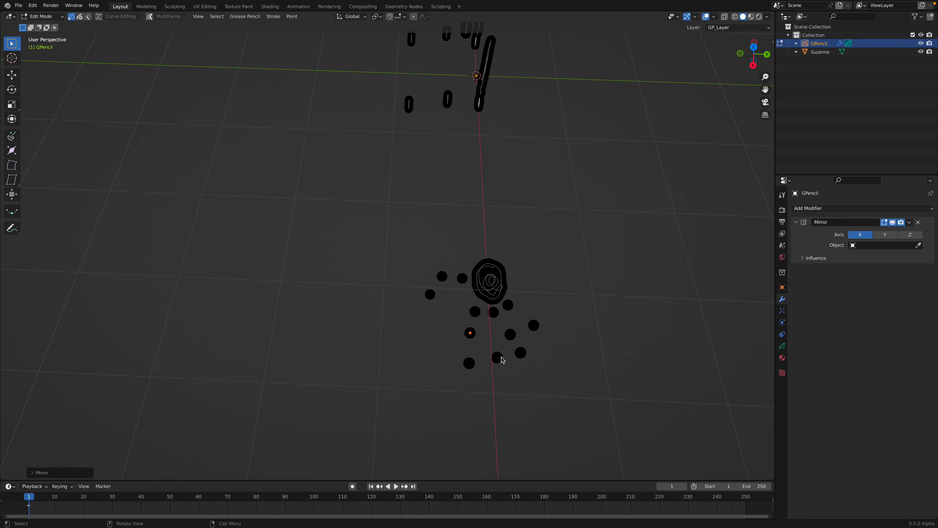
Move the middle dots of the other two fingers in line with their base and tip dots
click(510, 334)
key(g)
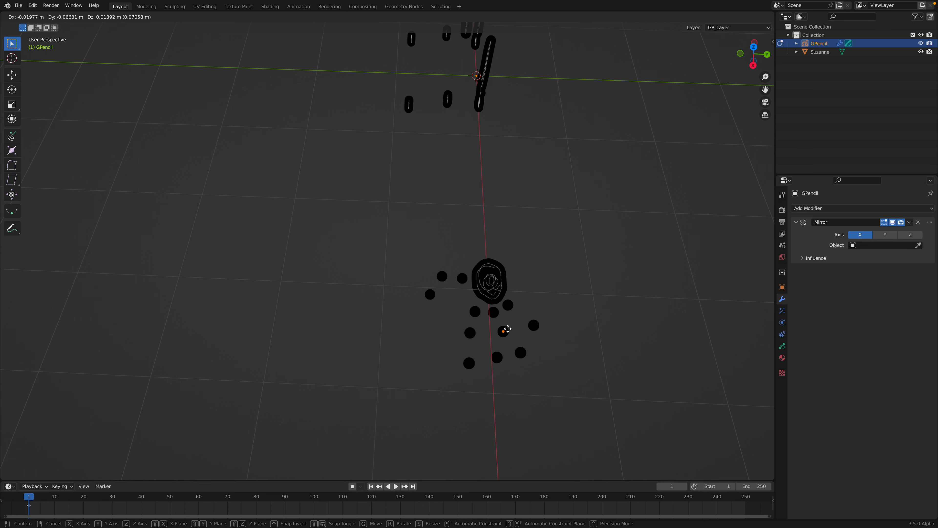
click(495, 330)
click(533, 326)
key(g)
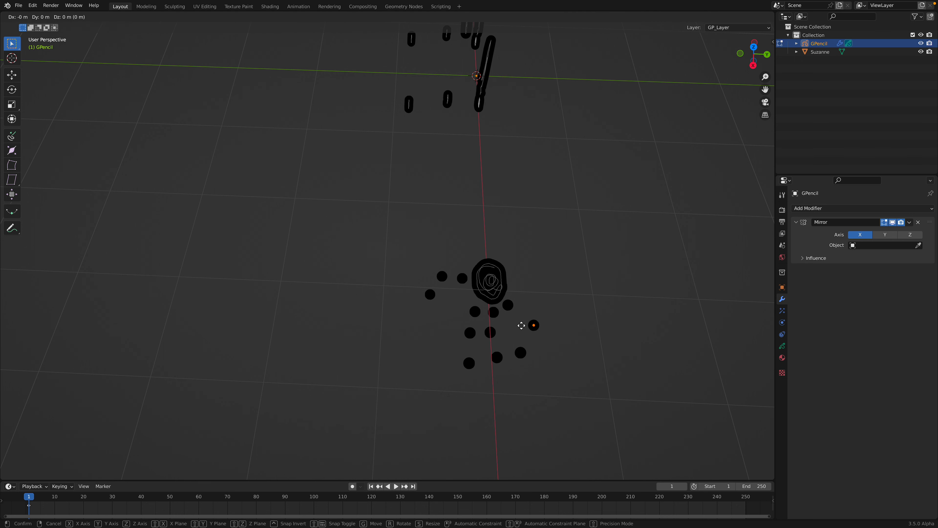
click(517, 327)
click(491, 331)
key(g)
click(496, 336)
Duplicate the three dots of the outermost finger, then rotate and move the copy beside it as a fourth finger
middle_drag(520, 310, 506, 325)
drag(502, 320, 516, 381)
middle_drag(516, 378, 507, 380)
shift+middle_drag(507, 379, 450, 356)
key(shift+d)
click(477, 353)
key(r)
click(496, 302)
key(g)
click(500, 303)
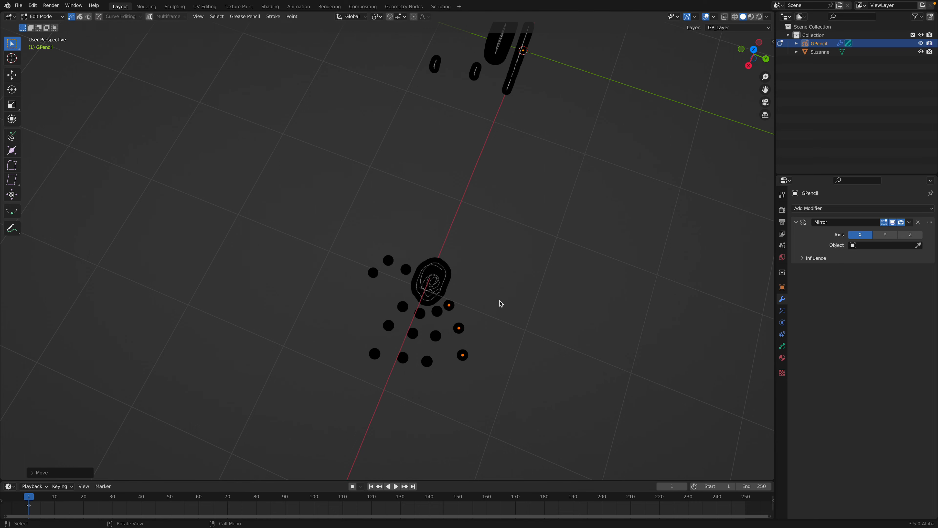
key(r)
click(489, 301)
Return to Draw Mode and orbit around the hand to examine it in perspective
key(Tab)
mouse_move(394, 324)
middle_down()
mouse_move(457, 270)
mouse_move(525, 286)
middle_up()
middle_drag(466, 193, 401, 188)
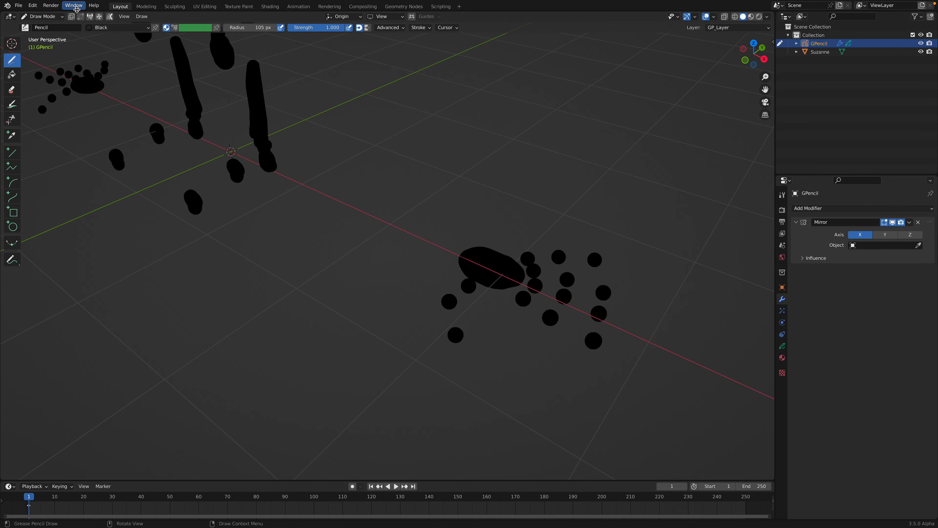
Set the stroke placement to Stroke and connect the thumb's dots to the palm with drawn strokes
click(347, 17)
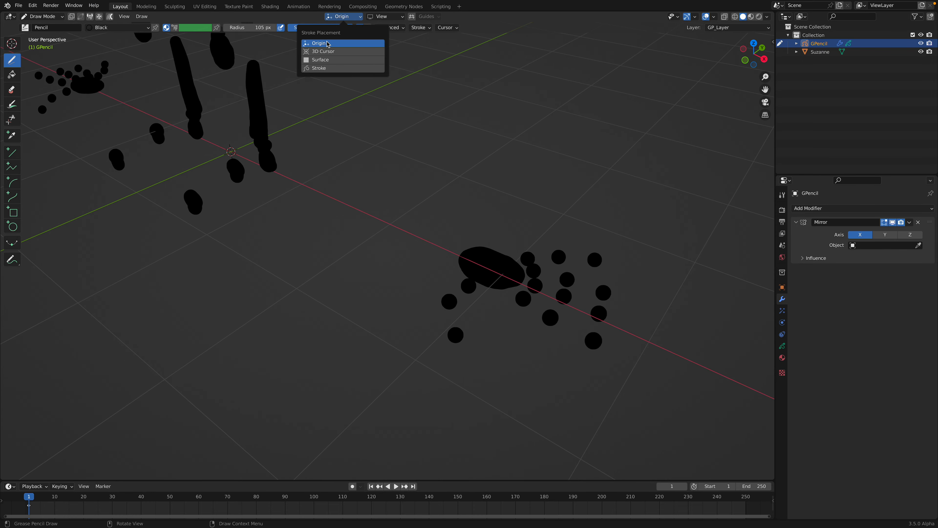
click(323, 68)
middle_drag(436, 258, 437, 203)
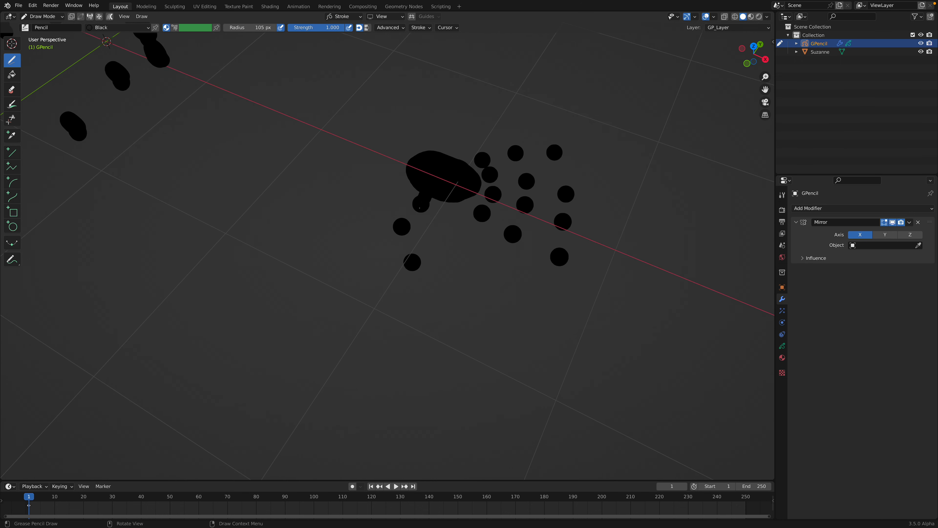
middle_drag(413, 265, 502, 217)
Draw strokes joining the base, middle and tip dots of each of the four fingers
drag(536, 265, 589, 314)
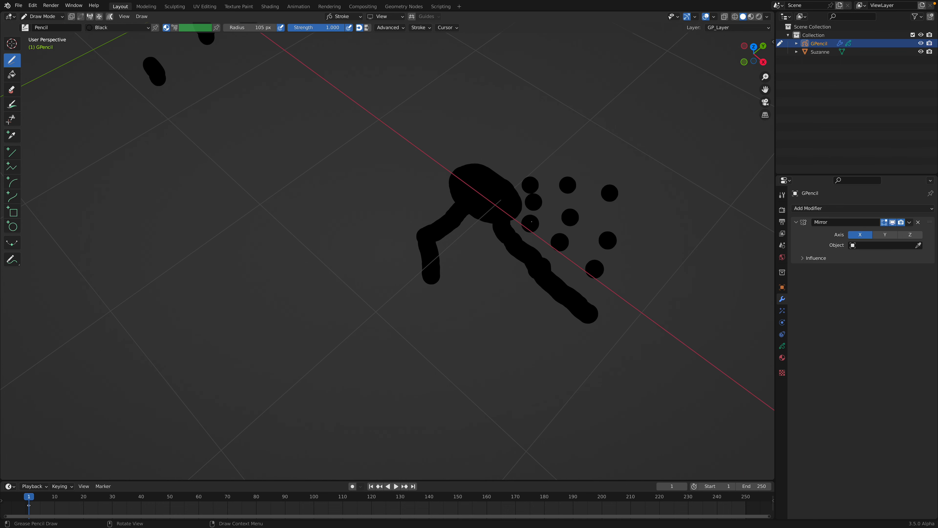
drag(586, 261, 595, 265)
drag(536, 202, 608, 240)
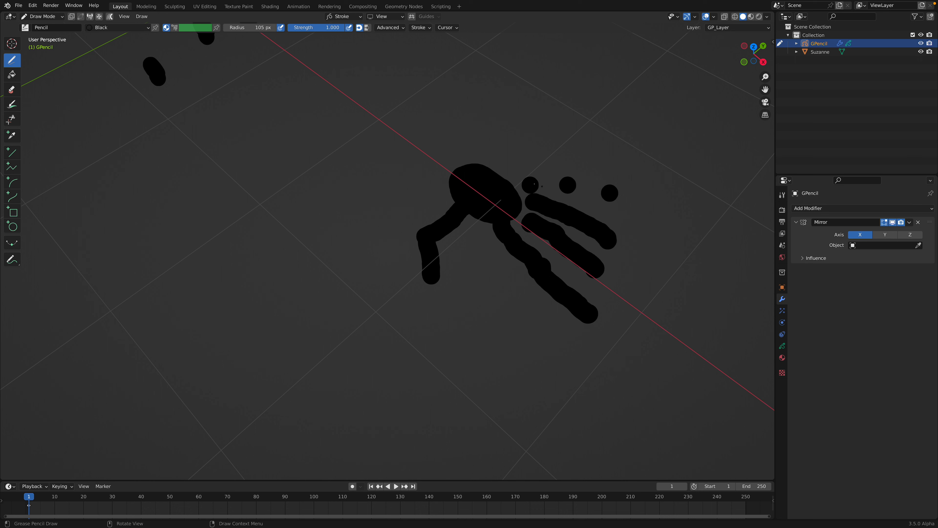
drag(568, 184, 609, 192)
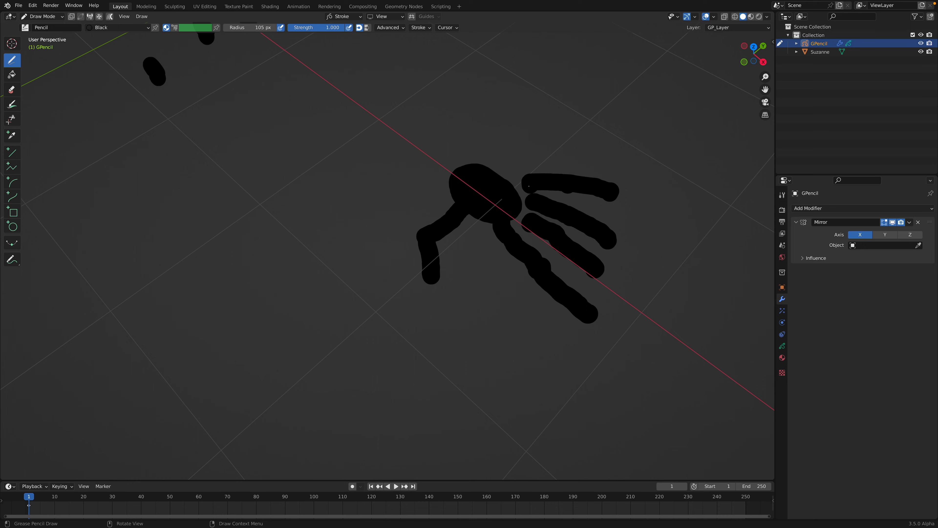
Draw strokes joining the foot's joints from the ankle forward to the toe
mouse_move(493, 217)
middle_down()
mouse_move(458, 172)
mouse_move(477, 190)
middle_up()
mouse_move(295, 277)
shift+middle_down()
mouse_move(477, 250)
mouse_move(378, 282)
shift+middle_up()
scroll(478, 249, up, 2)
mouse_move(509, 265)
mouse_down()
mouse_move(455, 256)
mouse_move(467, 260)
mouse_up()
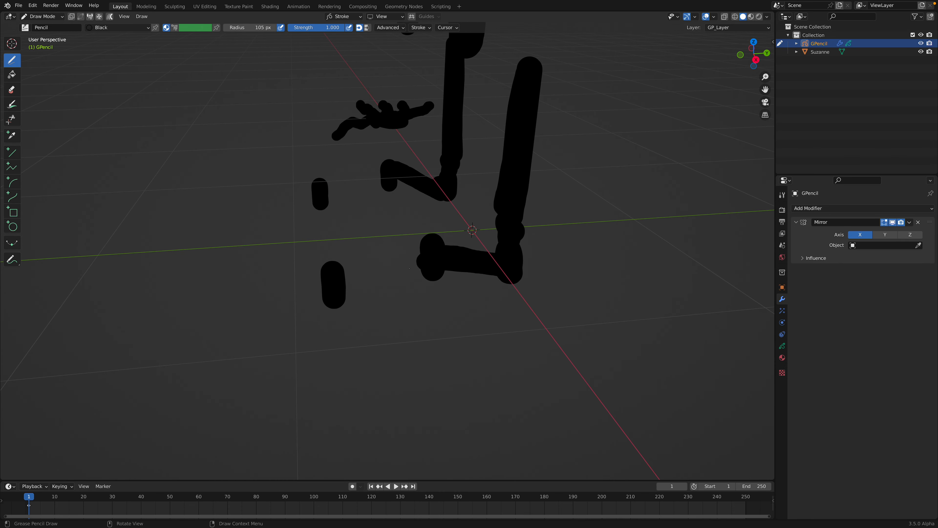
drag(409, 269, 330, 296)
mouse_move(402, 265)
middle_down()
mouse_move(332, 291)
mouse_move(388, 267)
middle_up()
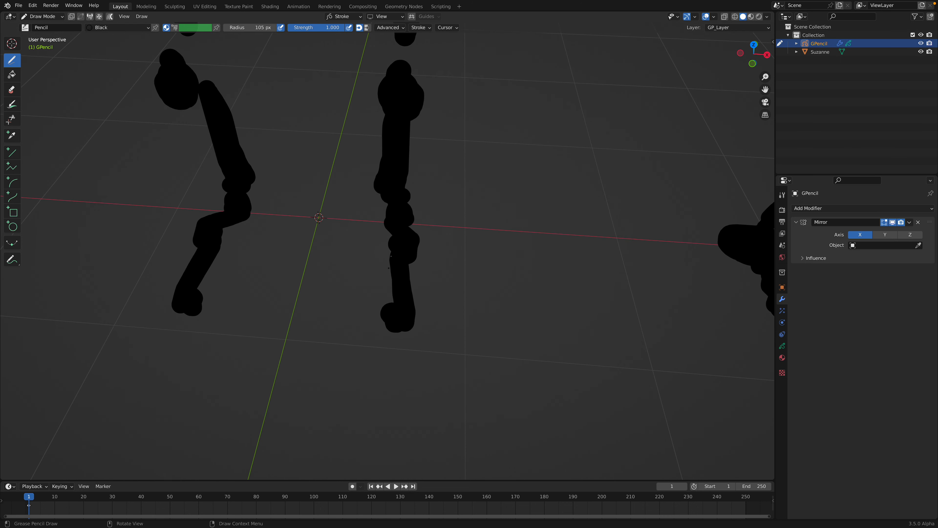
Draw a thigh stroke from the hip joint to the knee and a shin stroke from the knee to the ankle
mouse_move(386, 233)
middle_down()
mouse_move(411, 240)
mouse_move(405, 219)
mouse_move(392, 218)
mouse_move(400, 204)
middle_up()
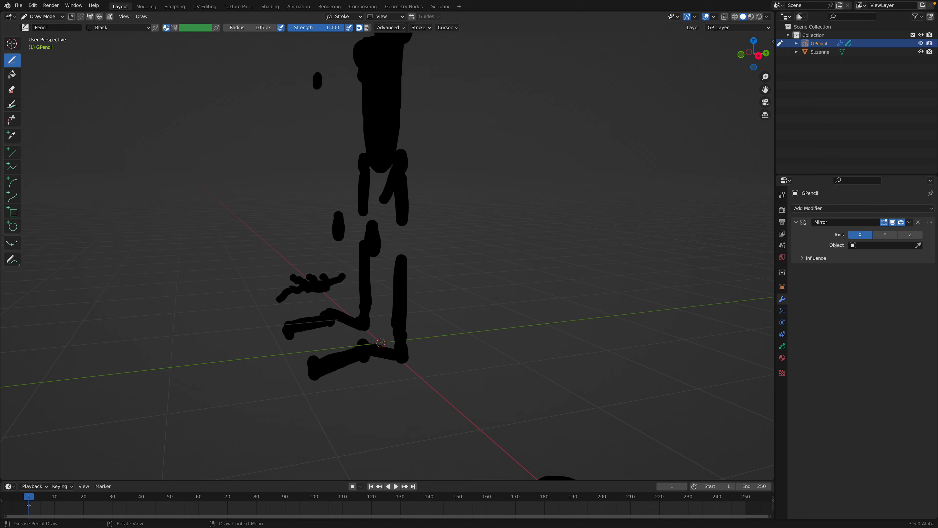
drag(374, 229, 373, 234)
middle_drag(373, 234, 381, 237)
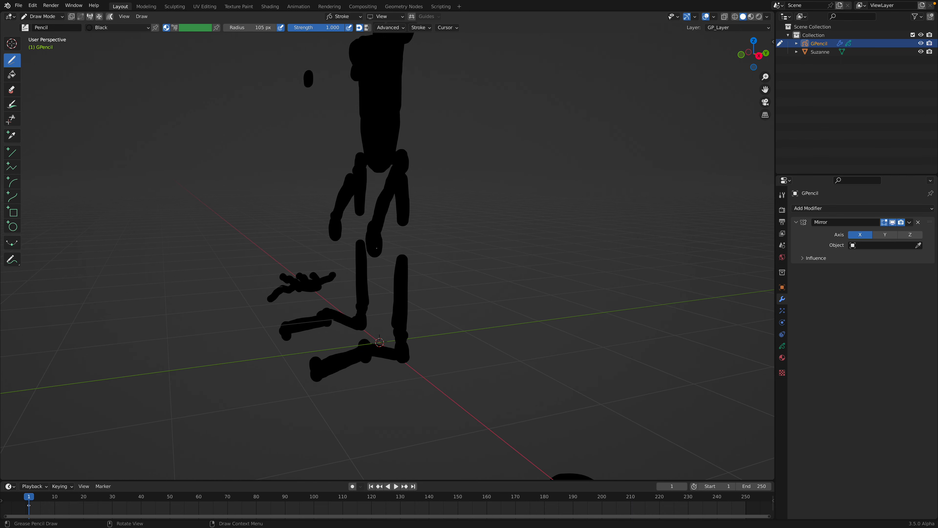
drag(376, 244, 398, 326)
drag(385, 274, 394, 257)
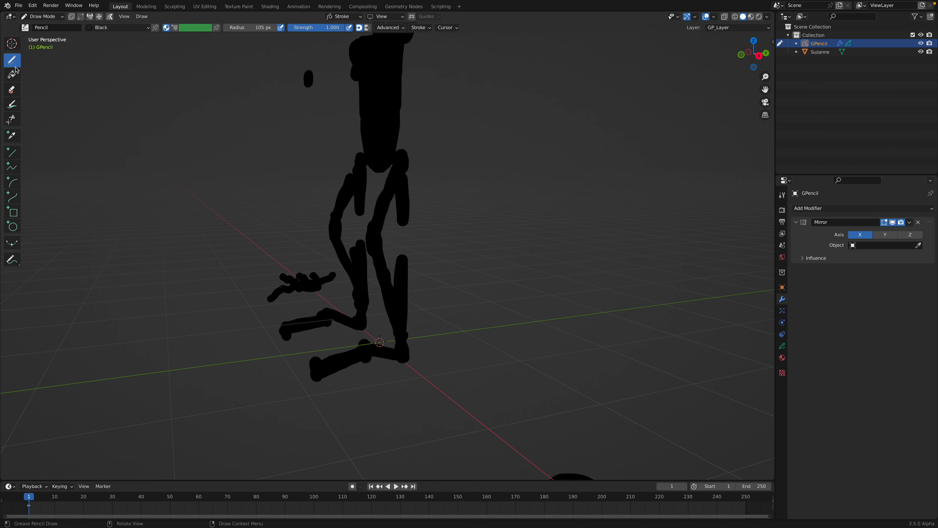
In Edit Mode, select the old straight thigh stroke with its linked points and delete the points
click(42, 23)
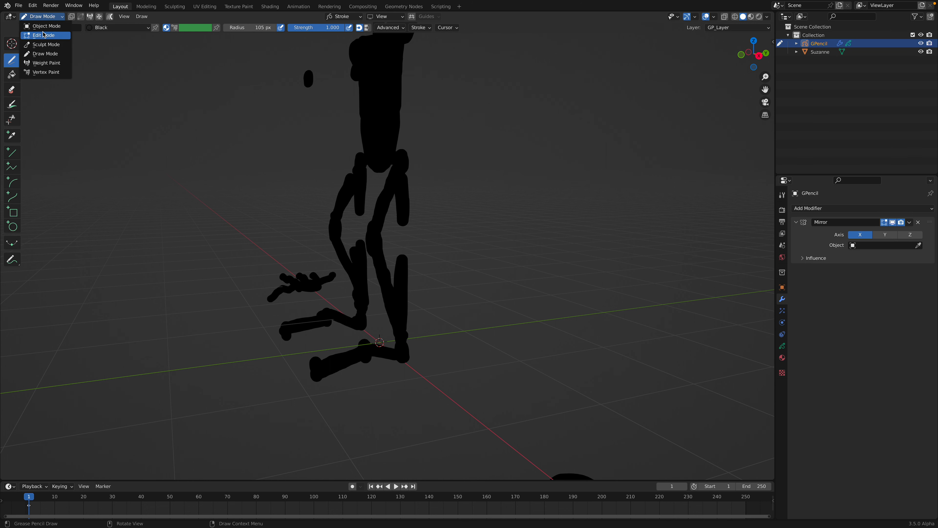
click(41, 39)
mouse_move(396, 208)
mouse_down()
mouse_move(410, 233)
mouse_move(411, 274)
mouse_up()
key(ctrl+l)
key(x)
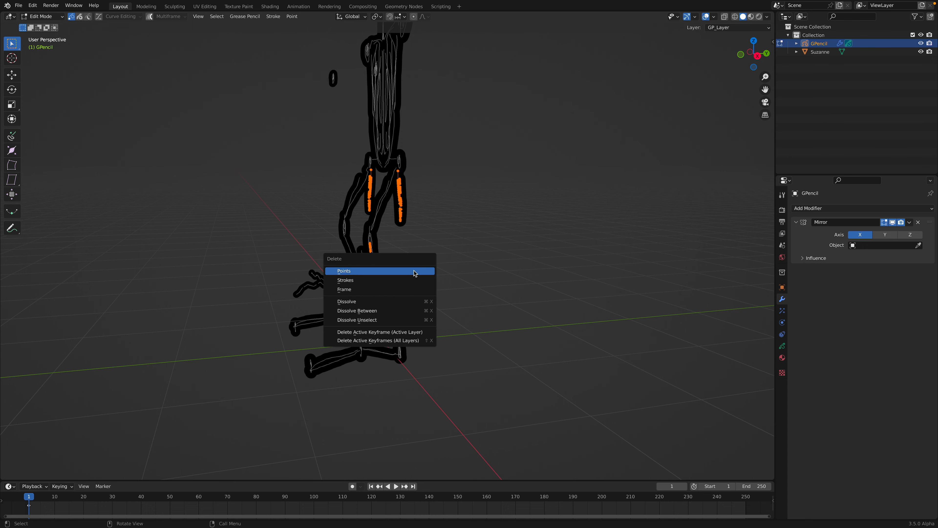
click(416, 272)
Box-select the points of the leftover straight shin stroke, delete them, and return to Draw Mode
mouse_move(428, 272)
middle_down()
mouse_move(484, 272)
mouse_move(401, 273)
middle_up()
drag(378, 258, 393, 273)
key(ctrl+l)
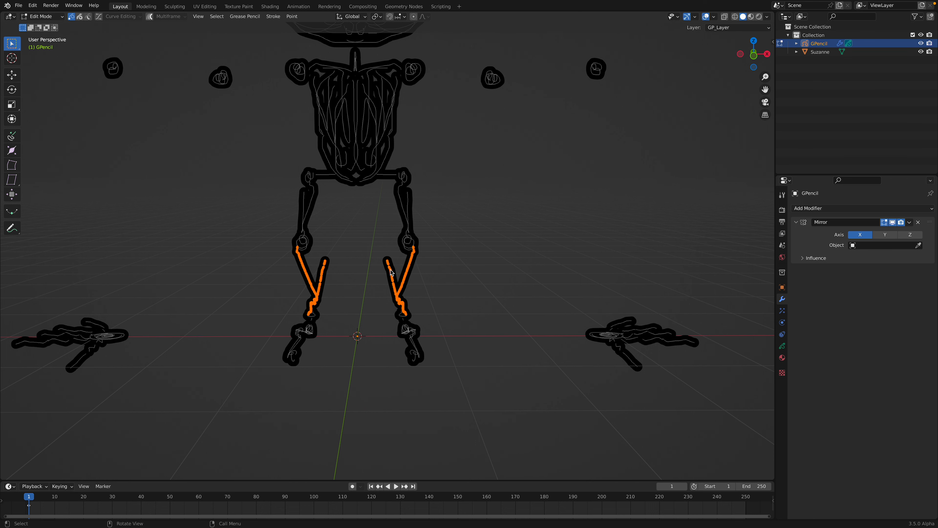
scroll(391, 270, up, 2)
middle_drag(391, 270, 414, 271)
key(a)
key(a)
key(b)
drag(381, 260, 399, 313)
key(x)
click(398, 313)
scroll(498, 337, down, 4)
key(Tab)
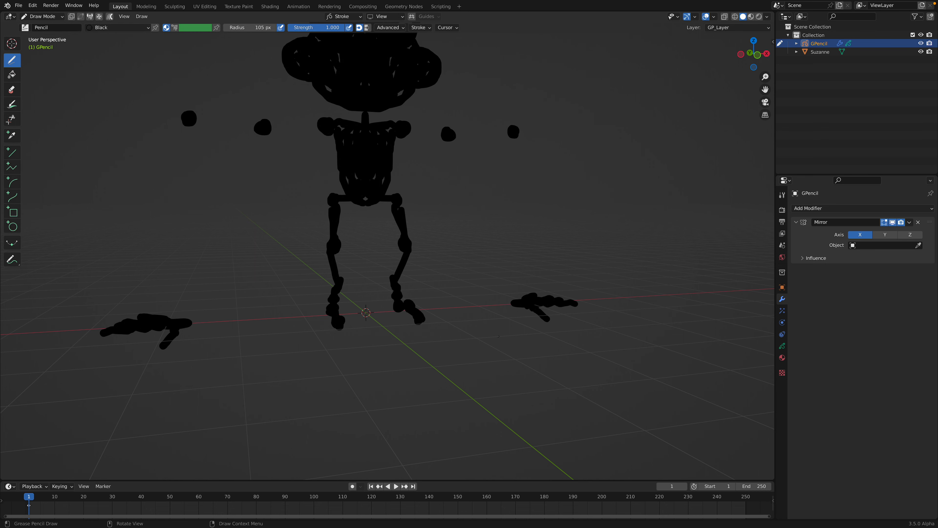
In Edit Mode, select the whole hand and move it up along Z to the height of the wrist joint
middle_drag(498, 337, 527, 322)
key(Tab)
drag(509, 273, 590, 335)
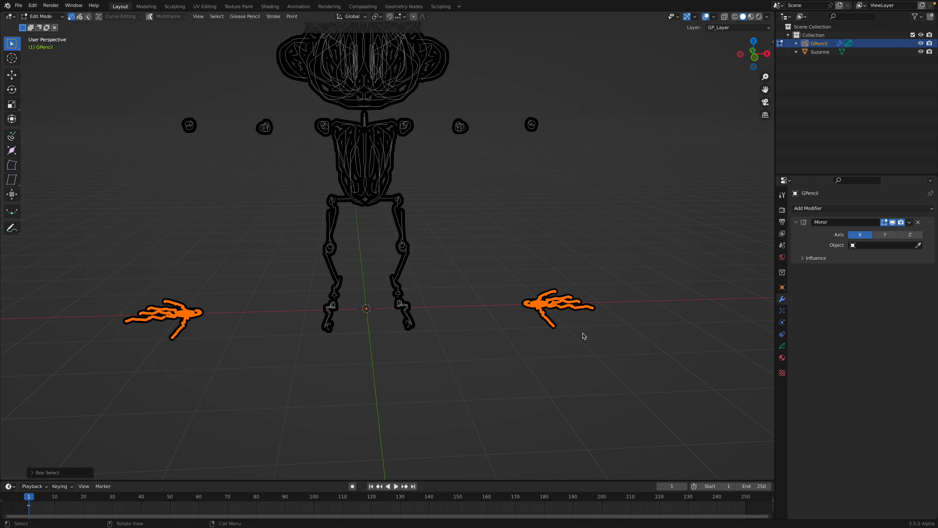
key(g)
key(z)
click(597, 153)
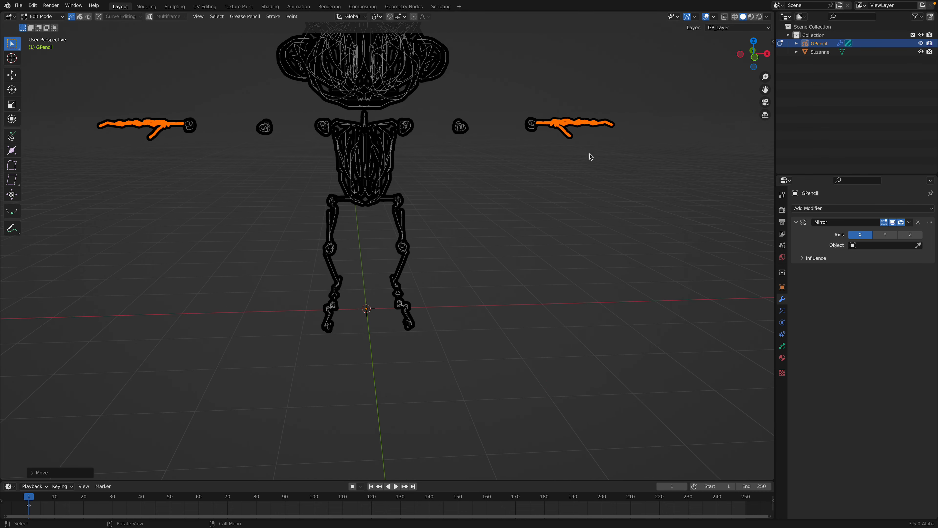
Back in Draw Mode, draw arm strokes connecting the shoulder, elbow and wrist joints
scroll(436, 256, up, 2)
click(58, 24)
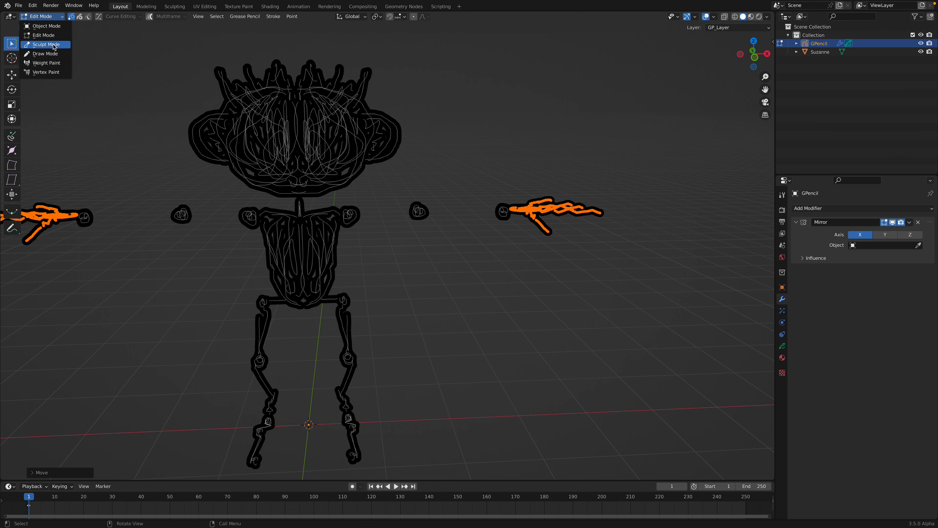
click(52, 44)
click(46, 20)
click(52, 52)
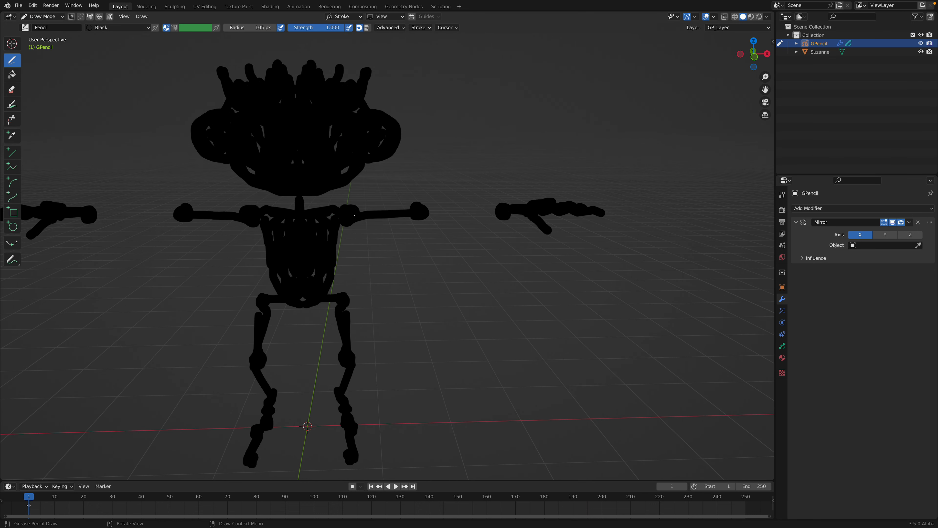
drag(501, 210, 502, 210)
mouse_move(500, 210)
middle_down()
mouse_move(496, 264)
mouse_move(391, 277)
mouse_move(347, 268)
middle_up()
mouse_move(341, 193)
middle_down()
mouse_move(369, 197)
mouse_move(364, 206)
middle_up()
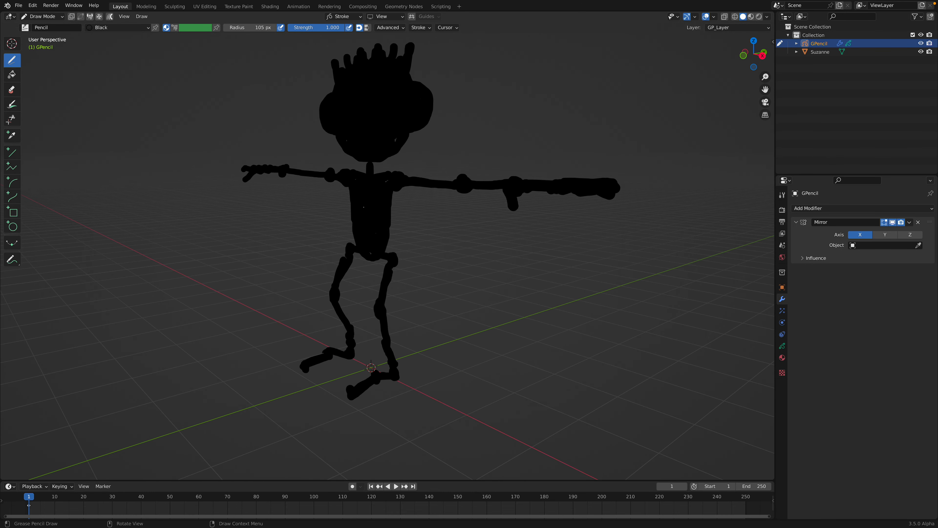
Switch to Sculpt Mode, set the Push brush radius to 52 px and expand the tool list to show names
click(42, 16)
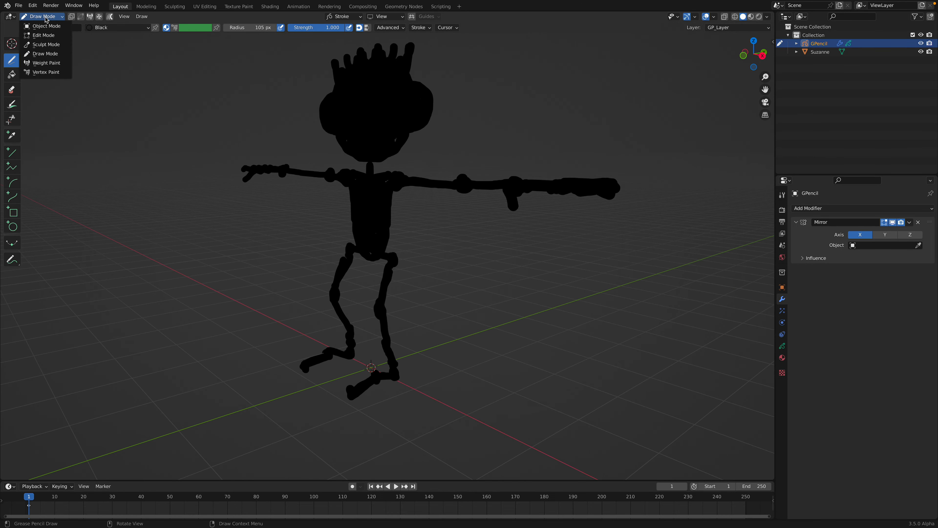
click(46, 45)
middle_drag(425, 216, 401, 210)
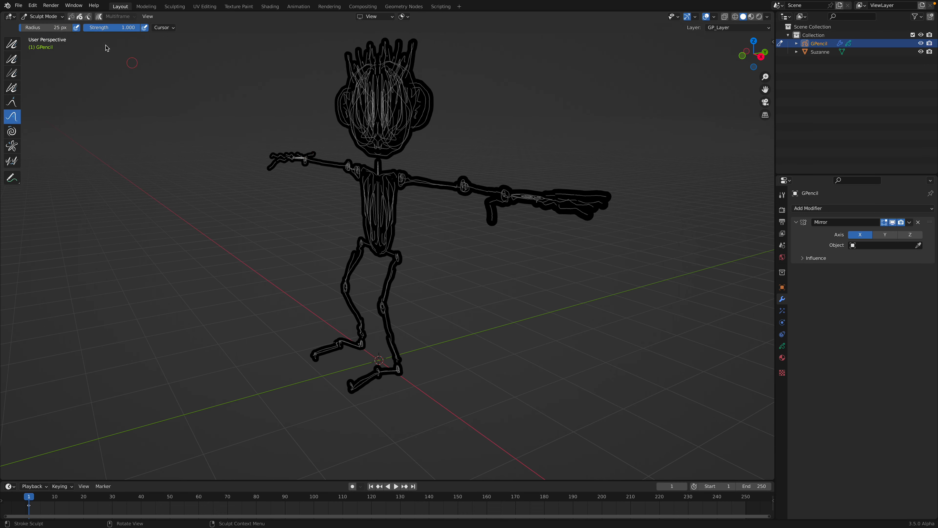
drag(43, 28, 45, 28)
mouse_move(399, 162)
middle_down()
mouse_move(424, 153)
mouse_move(408, 150)
middle_up()
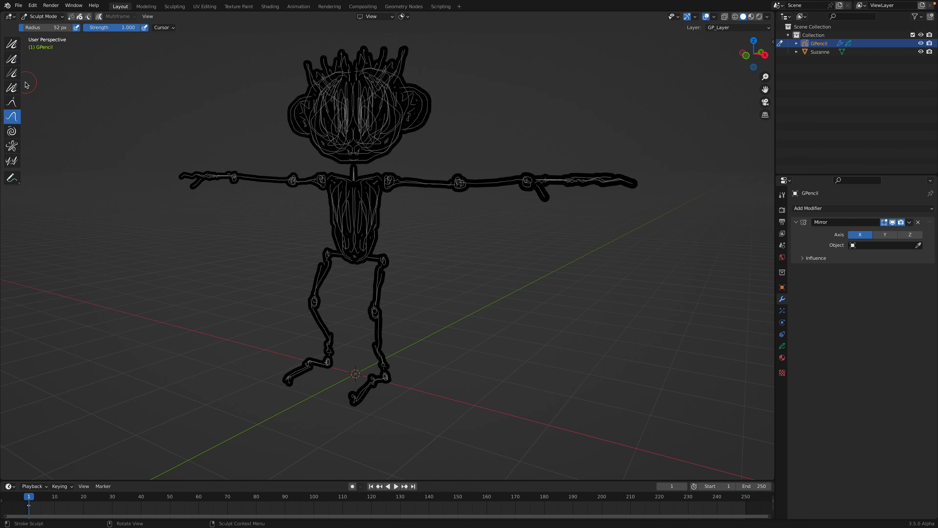
drag(20, 80, 59, 85)
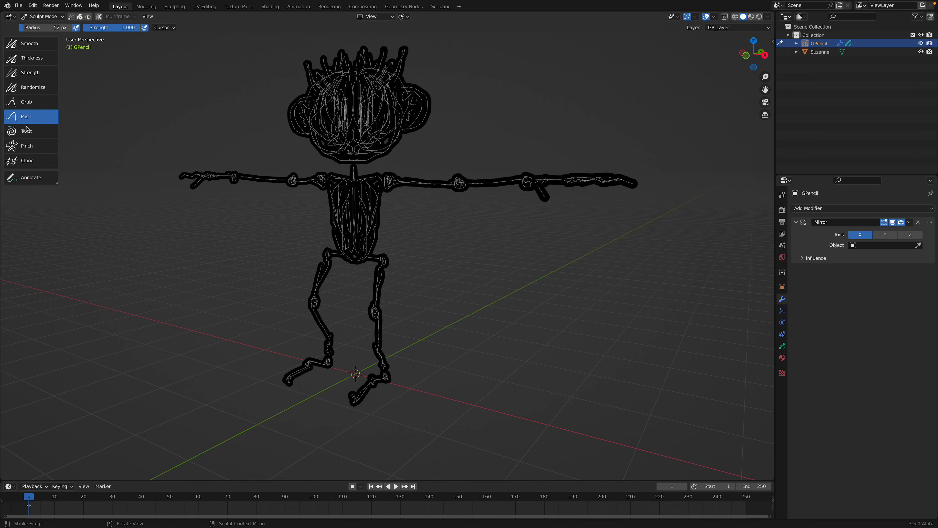
Choose the Thickness brush, set its radius to 87 px and thicken the strokes inside the head
click(40, 59)
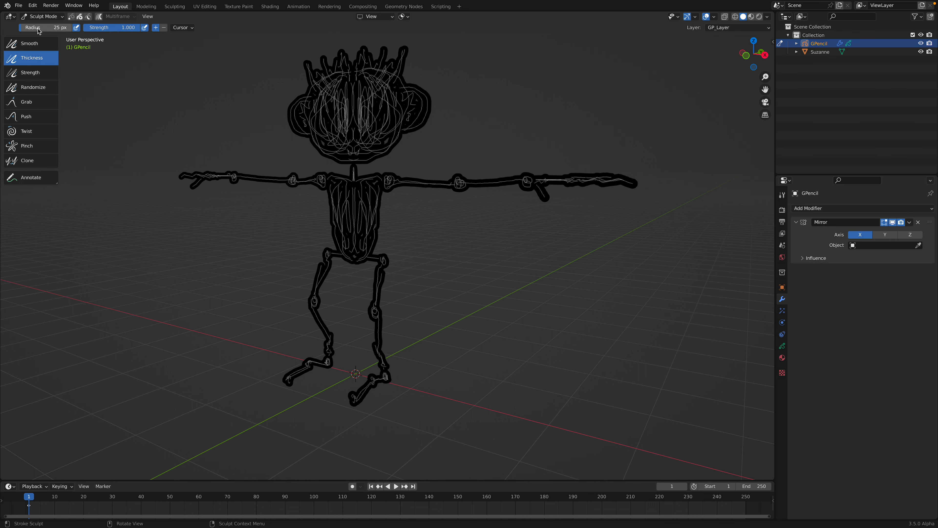
drag(344, 93, 342, 107)
middle_drag(337, 108, 366, 105)
drag(355, 125, 356, 90)
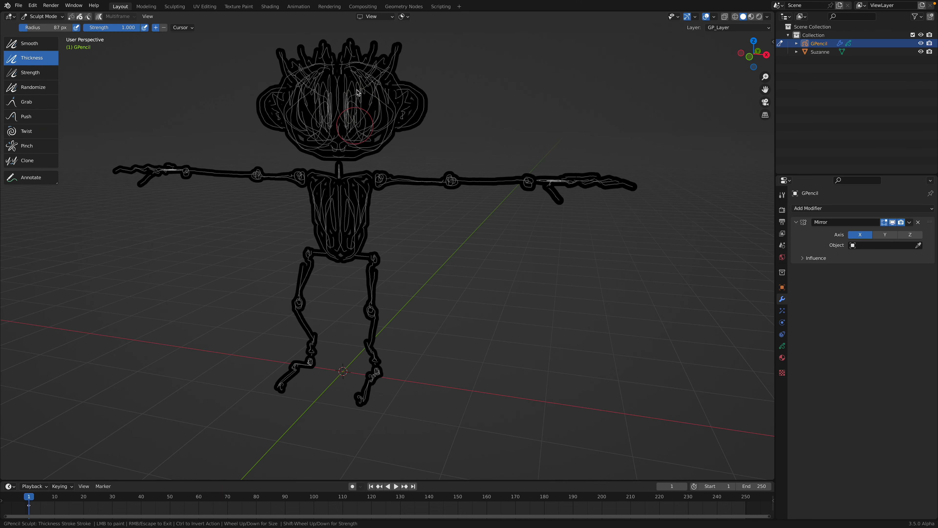
Thicken the torso, thigh and shin strokes with the Thickness brush
mouse_move(351, 128)
middle_down()
mouse_move(362, 124)
mouse_move(377, 170)
mouse_move(360, 171)
mouse_move(373, 178)
mouse_move(349, 228)
mouse_move(358, 219)
middle_up()
drag(357, 216, 356, 215)
drag(356, 216, 370, 313)
scroll(375, 280, up, 2)
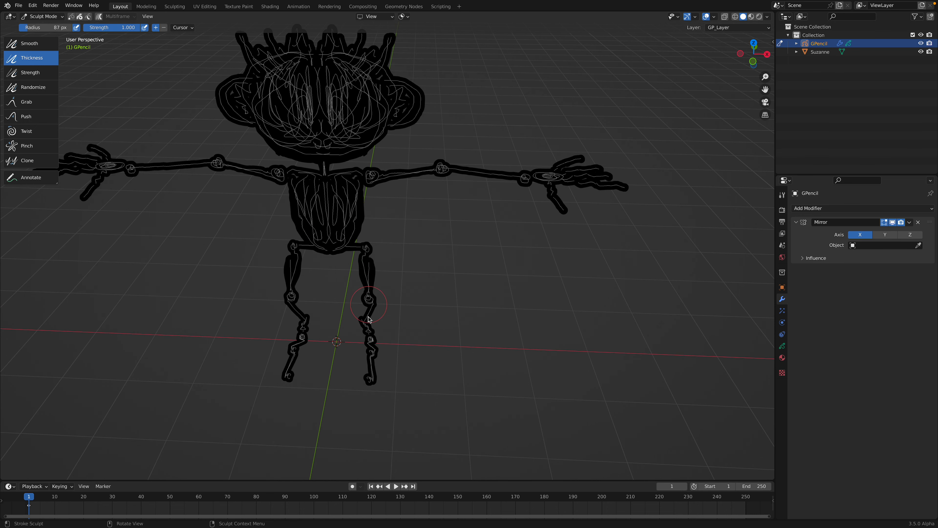
middle_drag(367, 321, 372, 305)
drag(369, 295, 370, 294)
shift+middle_drag(370, 290, 373, 300)
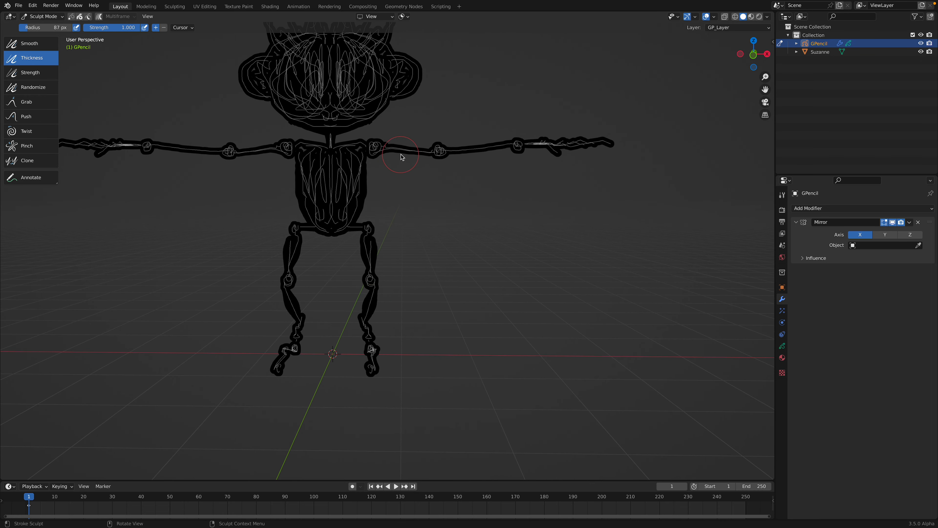
Try thickening the upper arm and forearm strokes and undo each attempt
drag(462, 158, 499, 145)
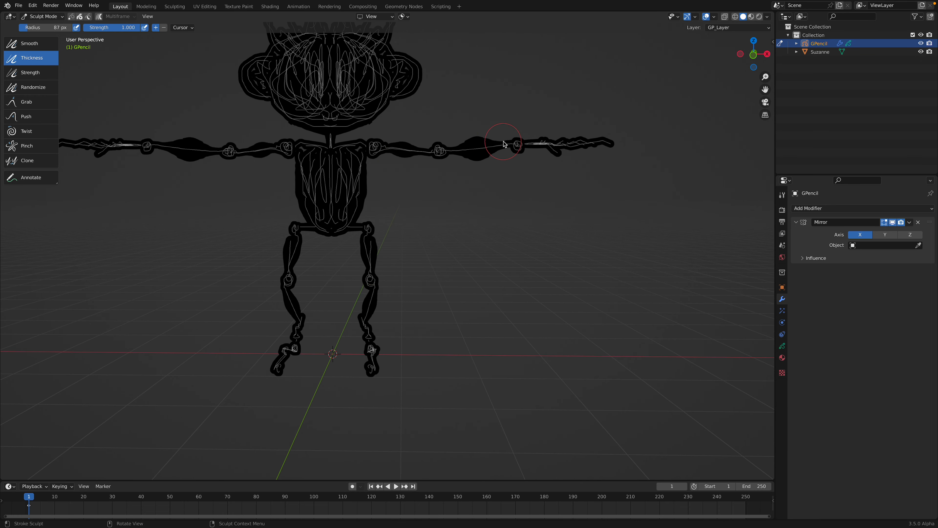
key(ctrl+z)
drag(406, 143, 528, 139)
key(ctrl+z)
key(ctrl+z)
drag(400, 146, 419, 148)
key(ctrl+z)
Thicken the arm and hand strokes lightly with the Thickness brush
drag(534, 140, 542, 142)
mouse_move(541, 143)
middle_down()
mouse_move(563, 176)
mouse_move(576, 175)
middle_up()
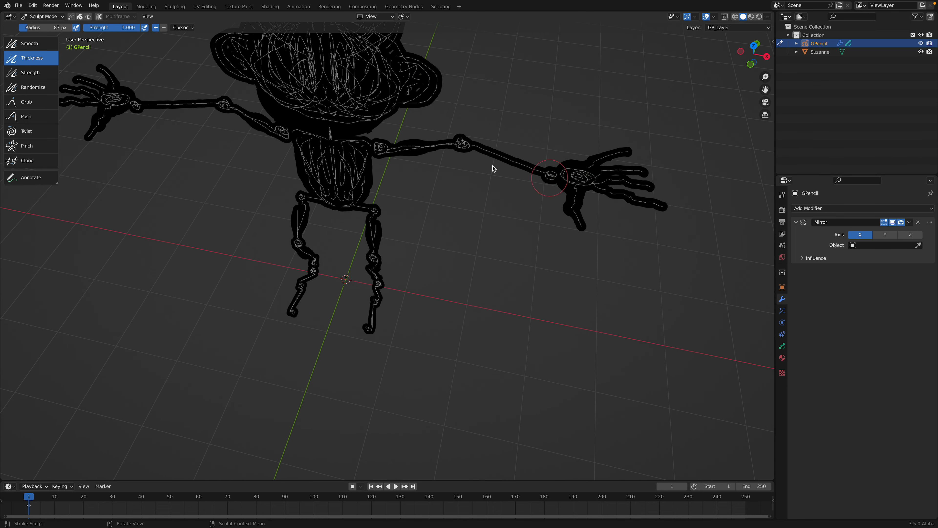
shift+middle_drag(448, 199, 451, 183)
Make another Thickness pass over the legs, feet, torso and head to bulk up the character
drag(376, 199, 377, 200)
mouse_move(381, 243)
middle_down()
mouse_move(391, 245)
mouse_move(381, 246)
mouse_move(384, 222)
middle_up()
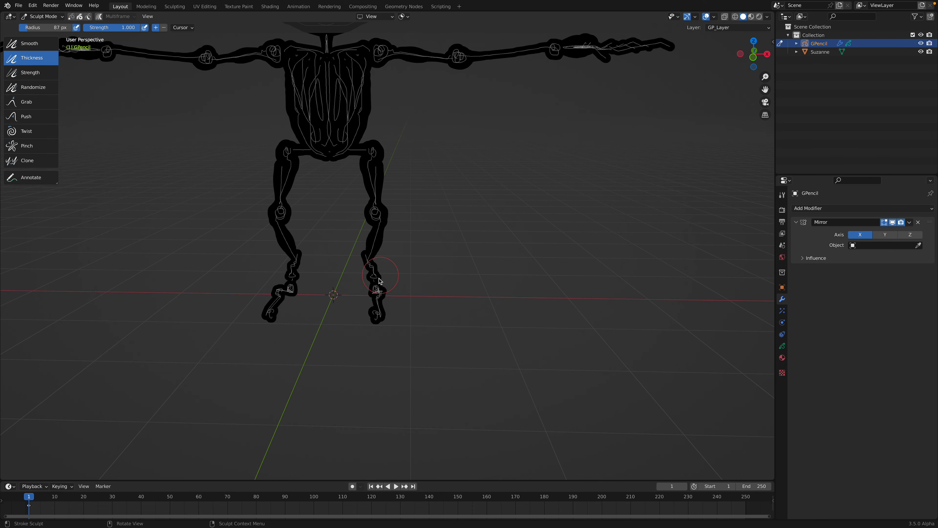
drag(371, 289, 373, 272)
shift+middle_drag(351, 146, 365, 236)
drag(350, 222, 360, 213)
mouse_move(355, 212)
middle_down()
mouse_move(309, 214)
mouse_move(442, 218)
mouse_move(446, 210)
mouse_move(447, 86)
mouse_move(367, 93)
mouse_move(437, 135)
middle_up()
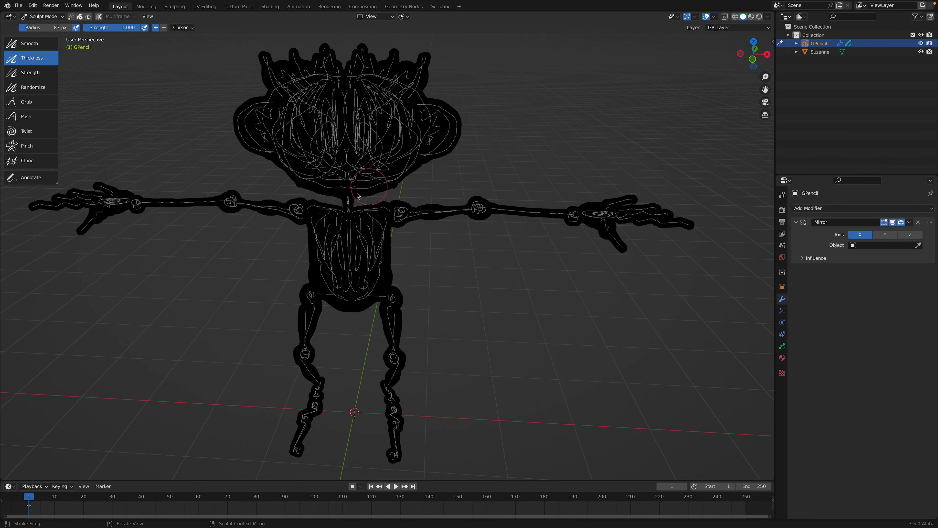
Return to Object Mode and save the file
scroll(364, 201, down, 2)
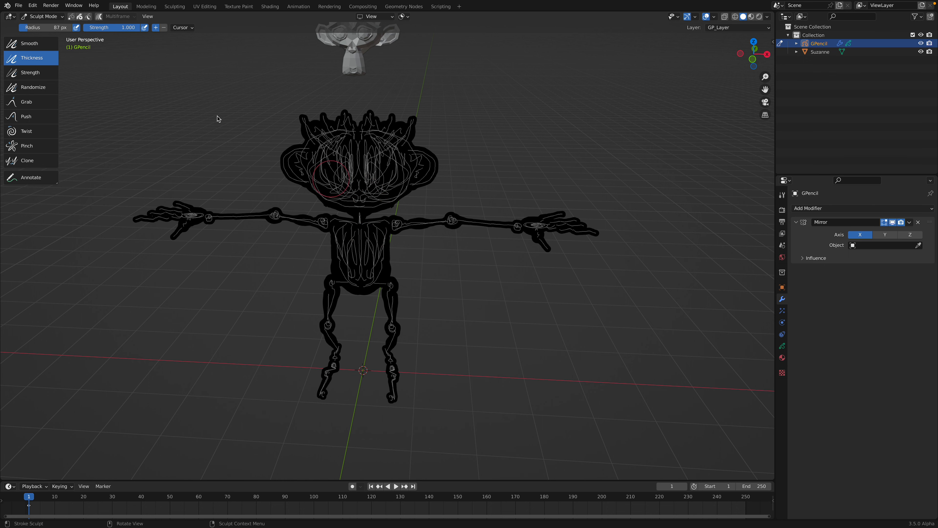
click(37, 16)
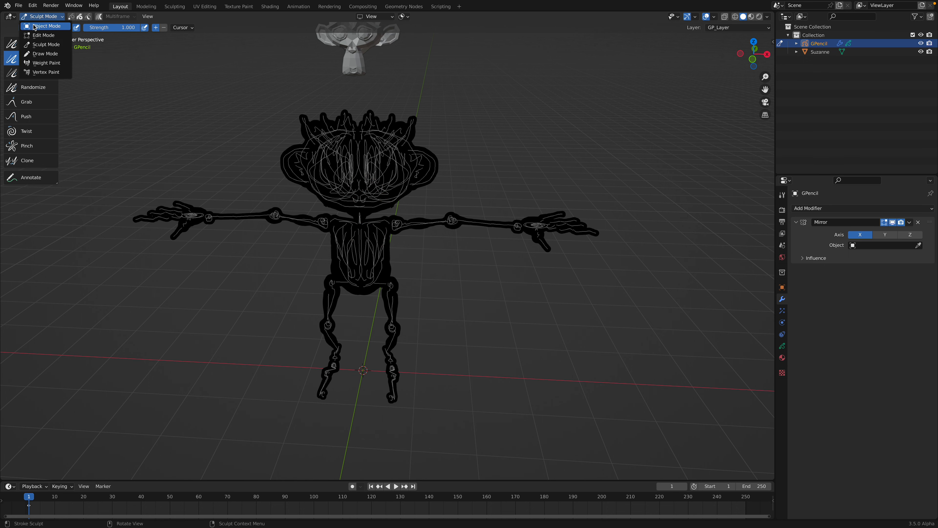
click(41, 25)
middle_drag(454, 189, 493, 164)
key(ctrl+s)
mouse_move(469, 199)
middle_down()
mouse_move(525, 193)
mouse_move(433, 190)
mouse_move(473, 189)
middle_up()
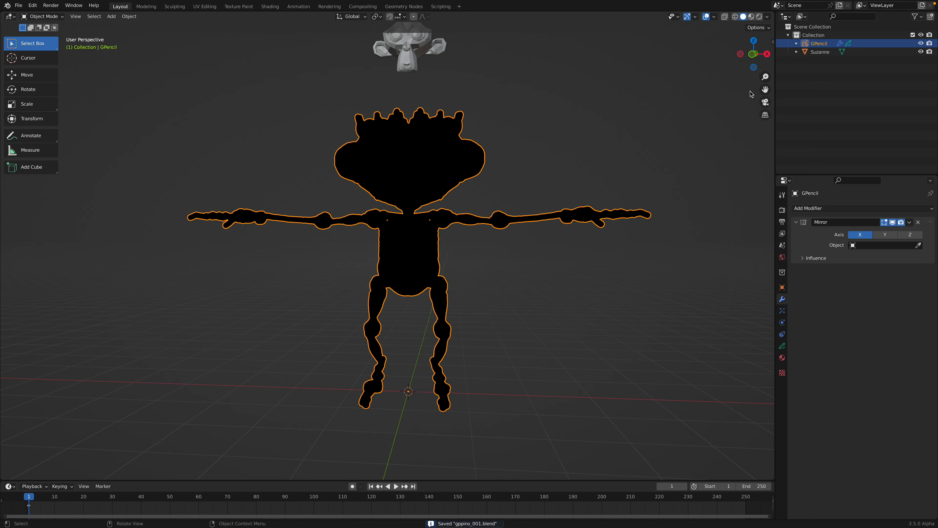
Switch to the Front Orthographic view to examine the whole character beneath the monkey head
click(752, 55)
click(752, 56)
scroll(471, 211, down, 2)
click(754, 54)
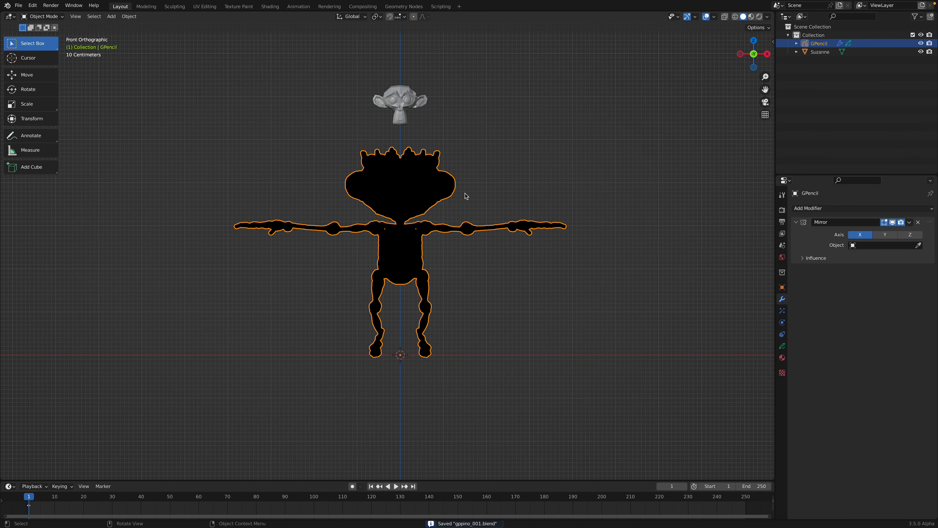
Reshape the hands, arms, torso, head and upper legs of the character with the Grab brush in Sculpt Mode
scroll(438, 204, up, 2)
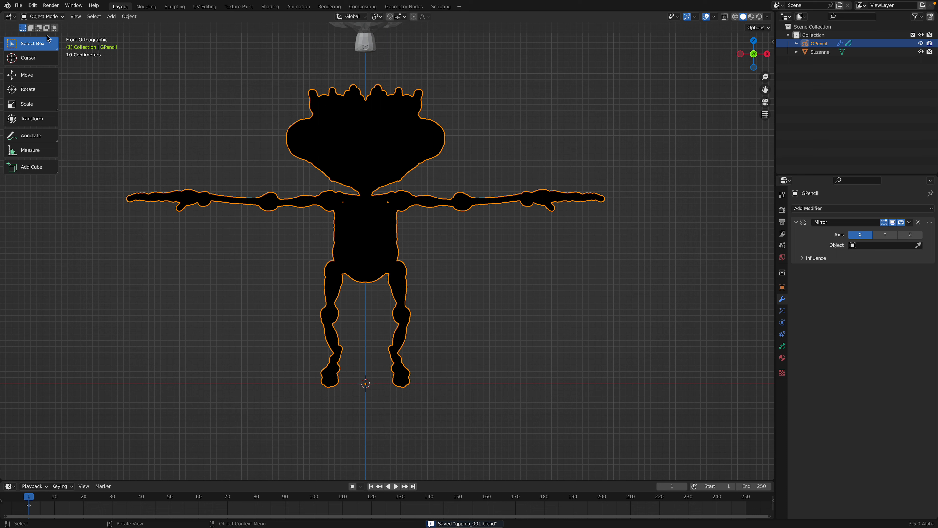
click(43, 16)
click(46, 45)
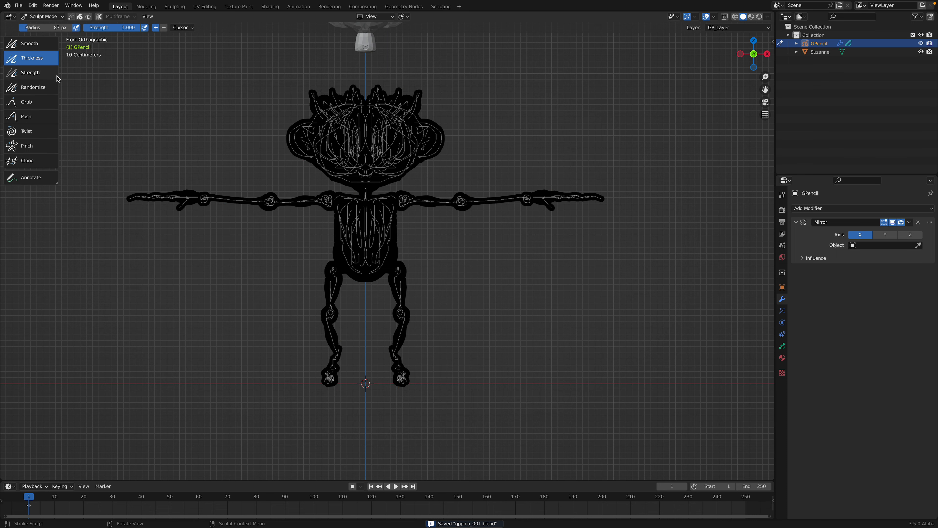
click(31, 104)
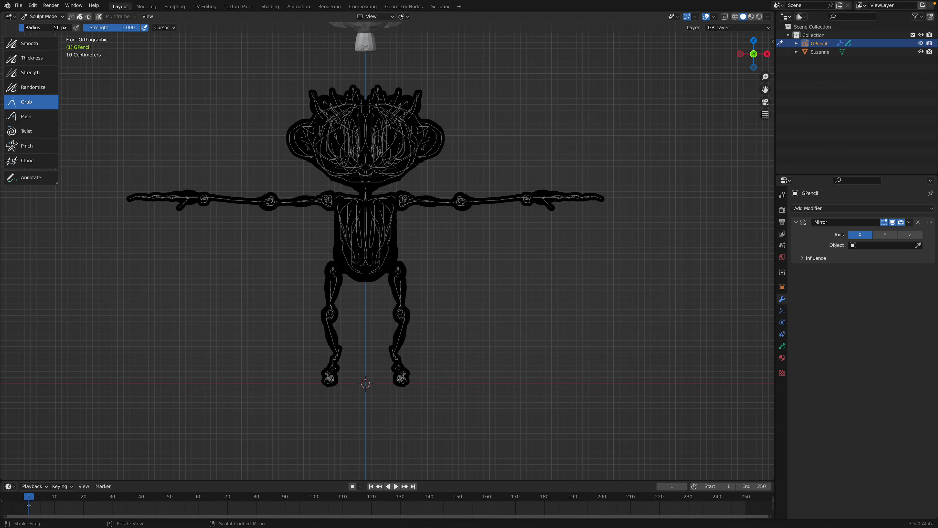
scroll(439, 204, down, 1)
mouse_move(448, 212)
mouse_down()
mouse_move(527, 215)
mouse_move(480, 220)
mouse_up()
scroll(504, 209, down, 1)
drag(482, 217, 447, 216)
mouse_move(395, 258)
mouse_down()
mouse_move(384, 227)
mouse_move(394, 167)
mouse_move(382, 133)
mouse_up()
scroll(386, 250, up, 1)
drag(380, 133, 378, 131)
drag(403, 273, 398, 272)
Save the file in Object Mode and delete the monkey head from the scene
click(40, 19)
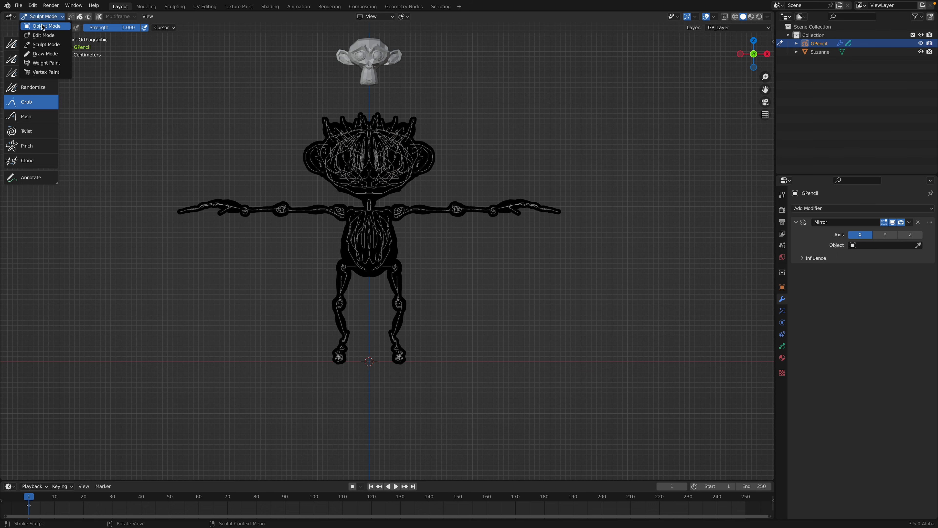
click(42, 27)
key(ctrl+s)
click(383, 61)
key(Delete)
middle_drag(410, 99, 522, 168)
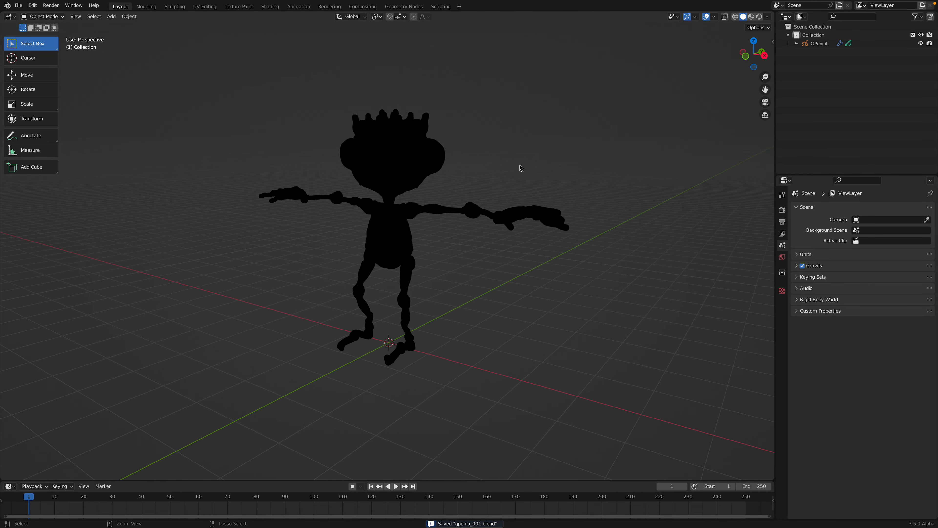
Save the scene as a new version named gppino_002.blend and select the Grease Pencil character
click(20, 7)
click(33, 69)
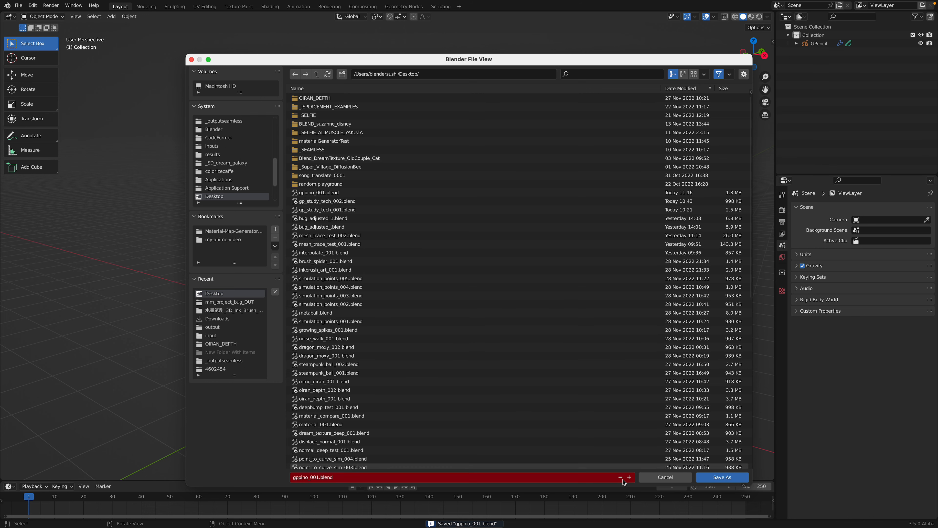
click(713, 477)
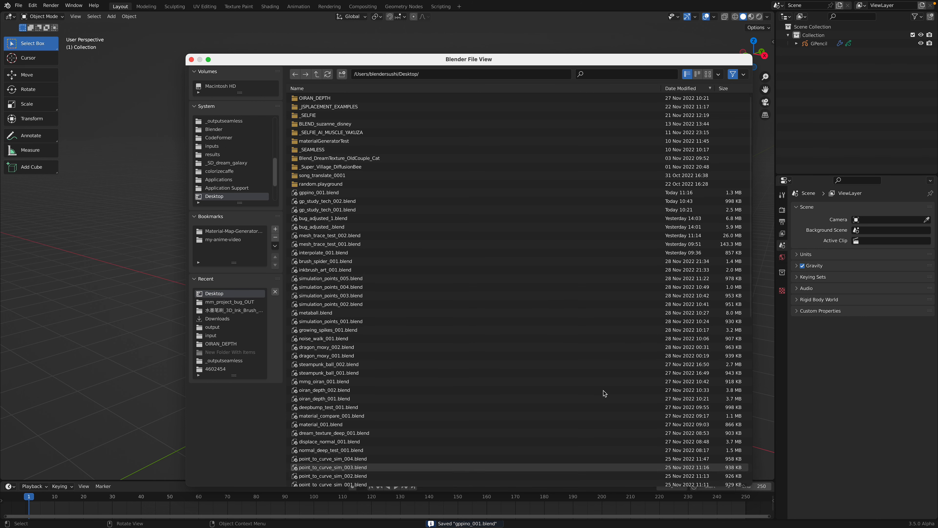
middle_drag(454, 281, 411, 245)
click(410, 245)
key(ctrl+s)
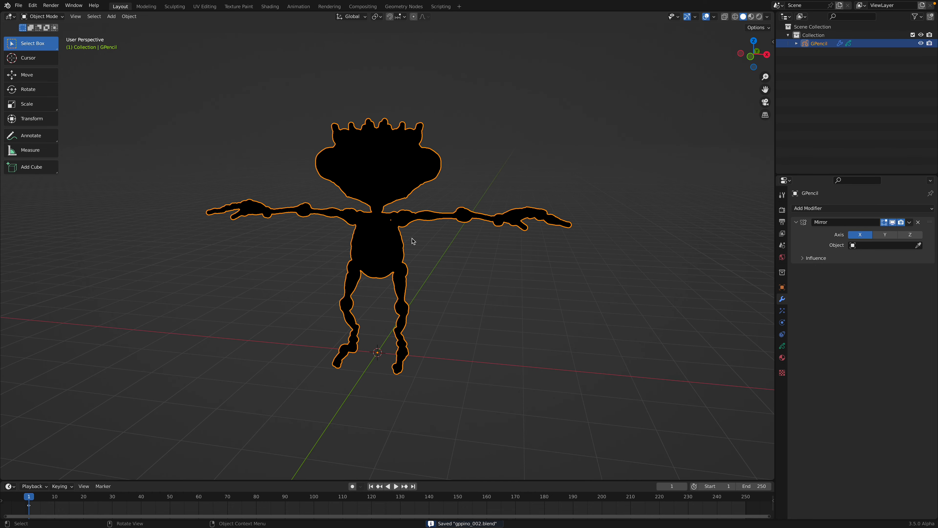
Try to convert the Grease Pencil character to a Bezier curve with its Mirror modifier unapplied, and undo it
right_click(500, 219)
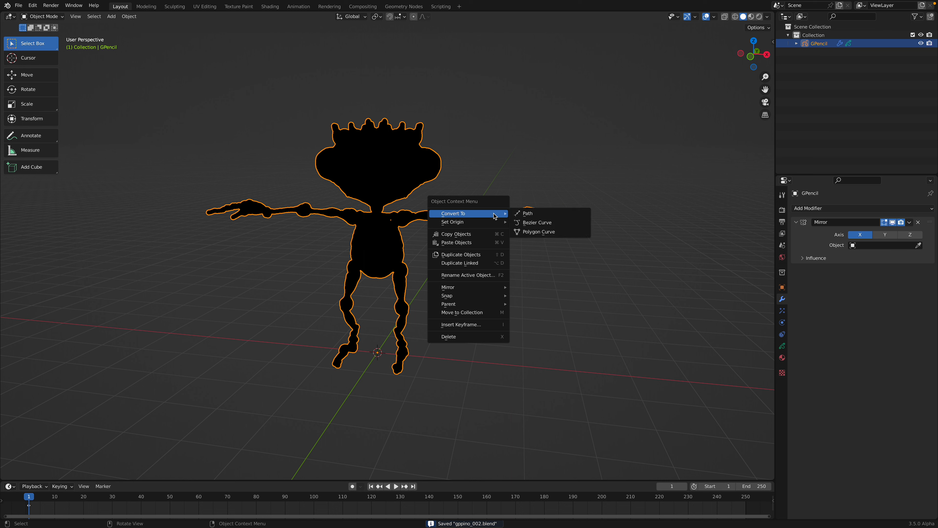
mouse_move(489, 217)
click(530, 222)
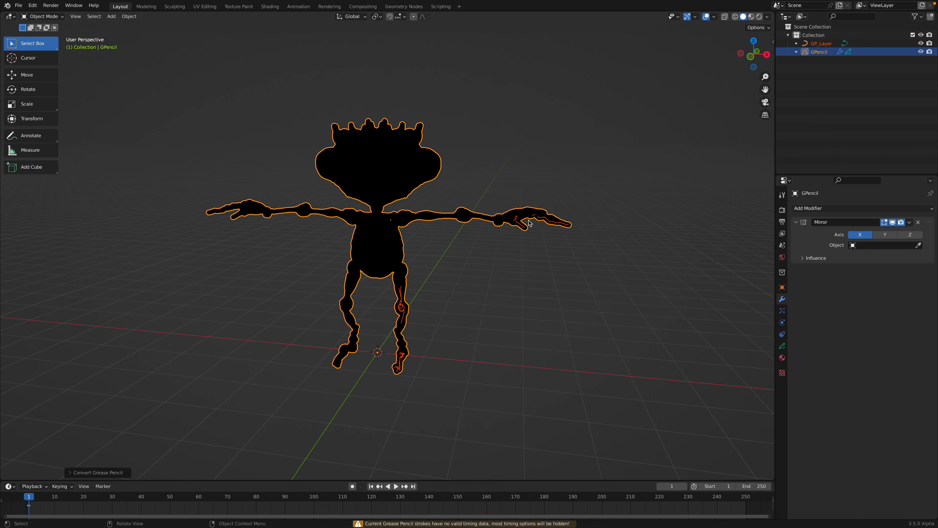
middle_drag(529, 222, 506, 328)
key(Delete)
key(ctrl+z)
key(ctrl+z)
Apply the Mirror modifier on the Grease Pencil character
click(464, 302)
click(514, 228)
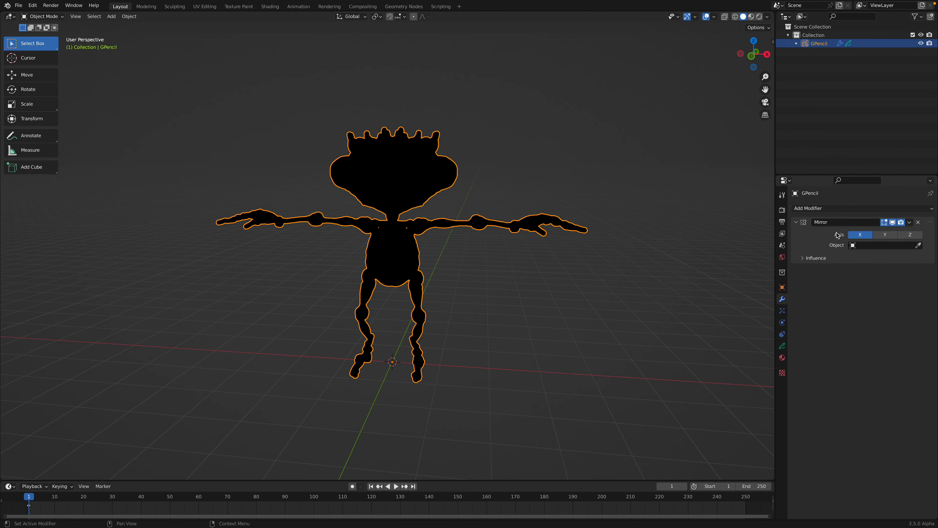
click(909, 223)
click(893, 233)
middle_drag(514, 231, 487, 227)
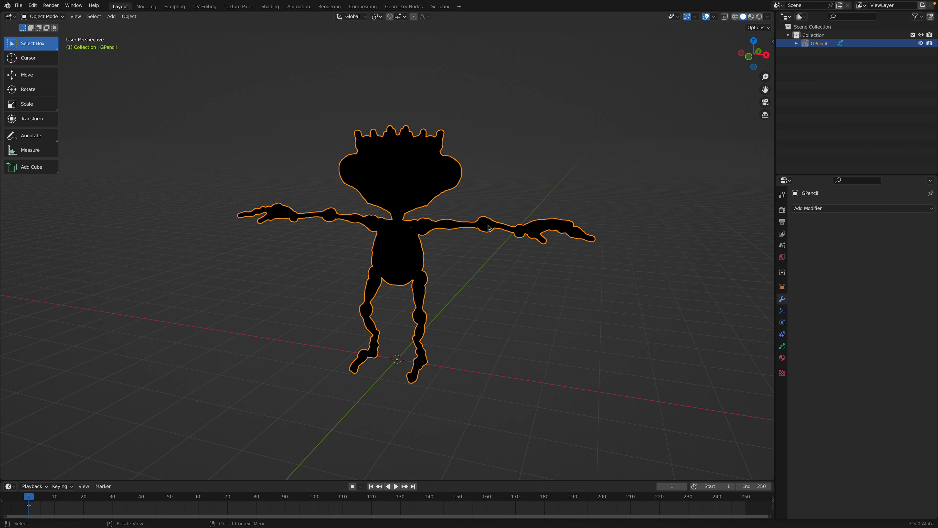
Convert the Grease Pencil character to a Bezier curve and hide the original Grease Pencil object
right_click(450, 231)
mouse_move(458, 225)
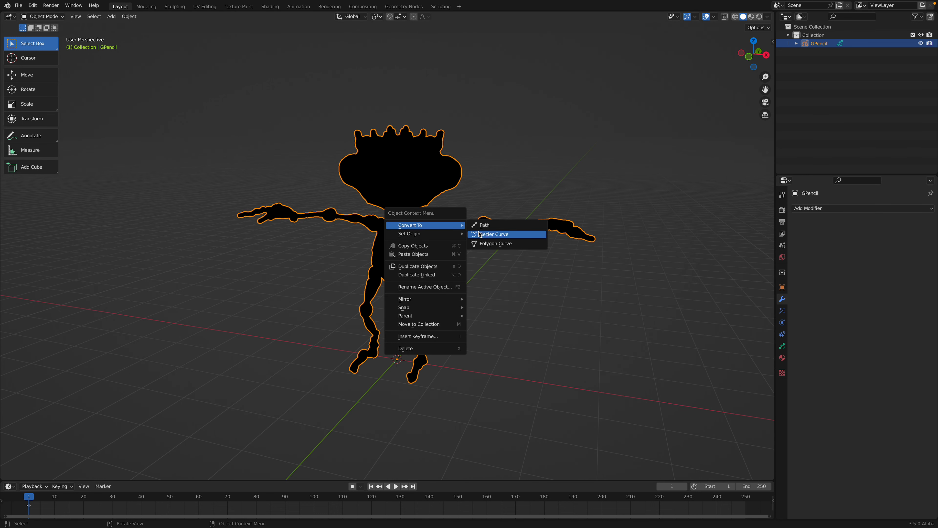
click(486, 235)
click(921, 52)
click(921, 52)
click(921, 52)
middle_drag(501, 180, 409, 189)
click(482, 144)
click(409, 189)
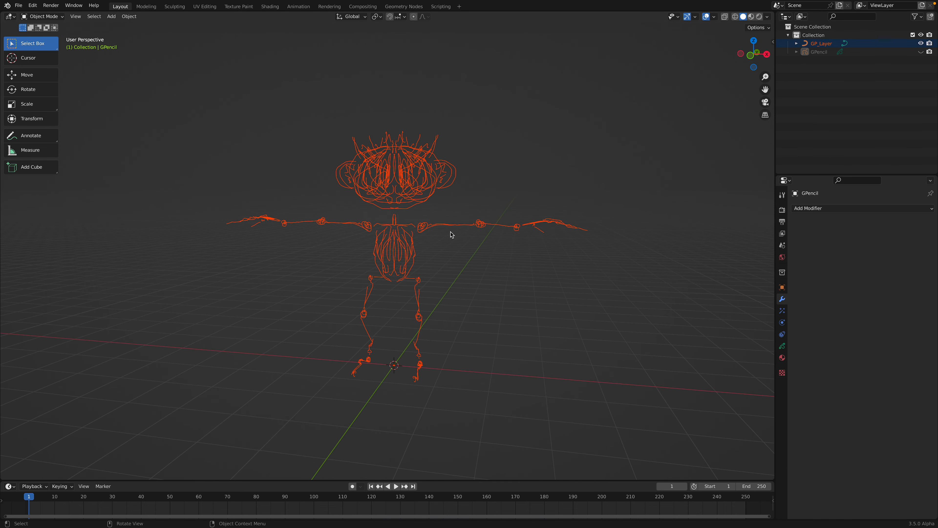
Give the converted character curve a round bevel with a depth of 0.006 m
click(782, 347)
scroll(837, 395, down, 1)
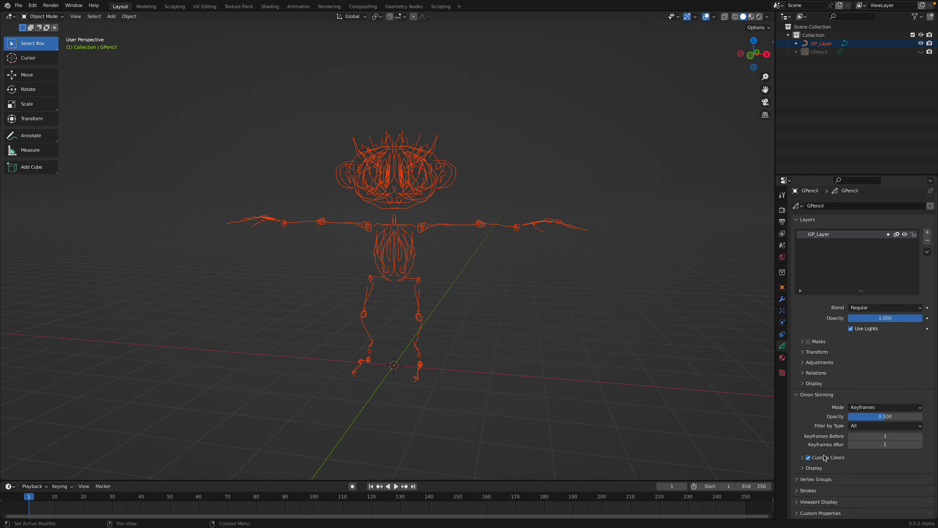
click(429, 182)
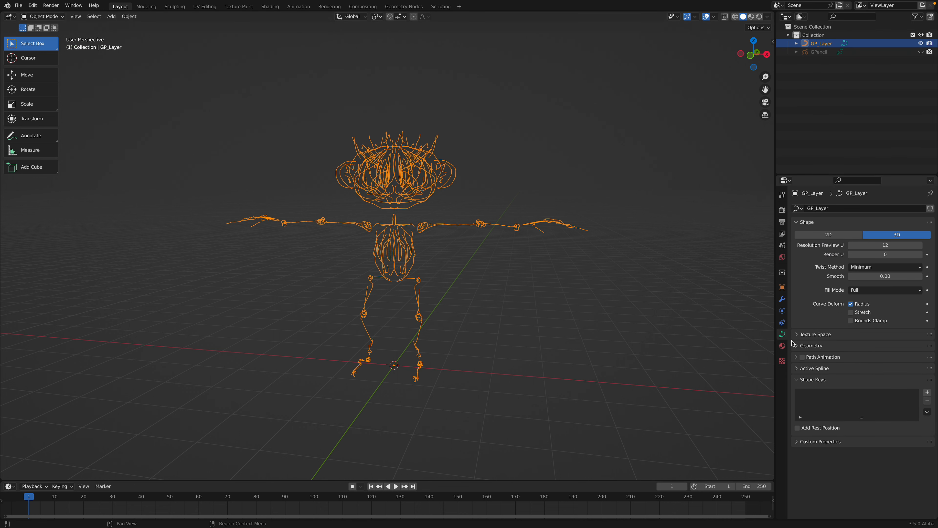
click(805, 347)
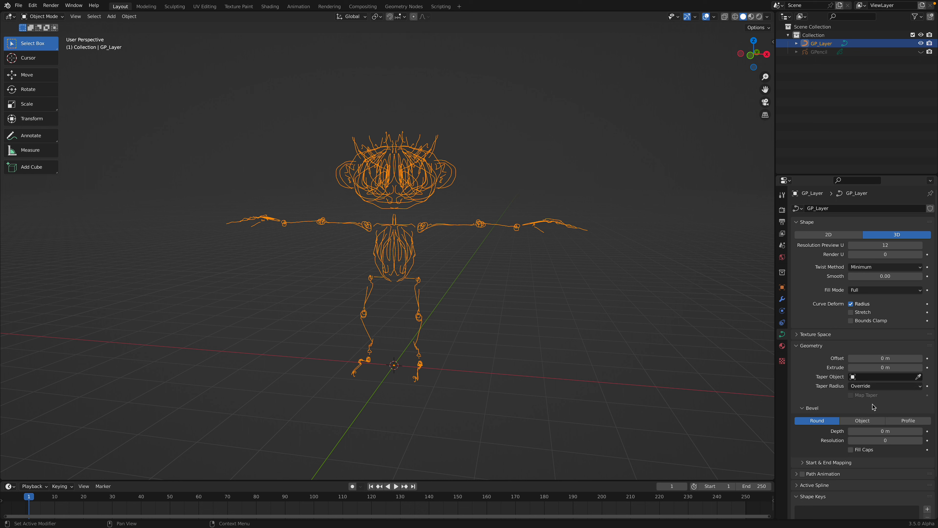
drag(886, 431, 887, 431)
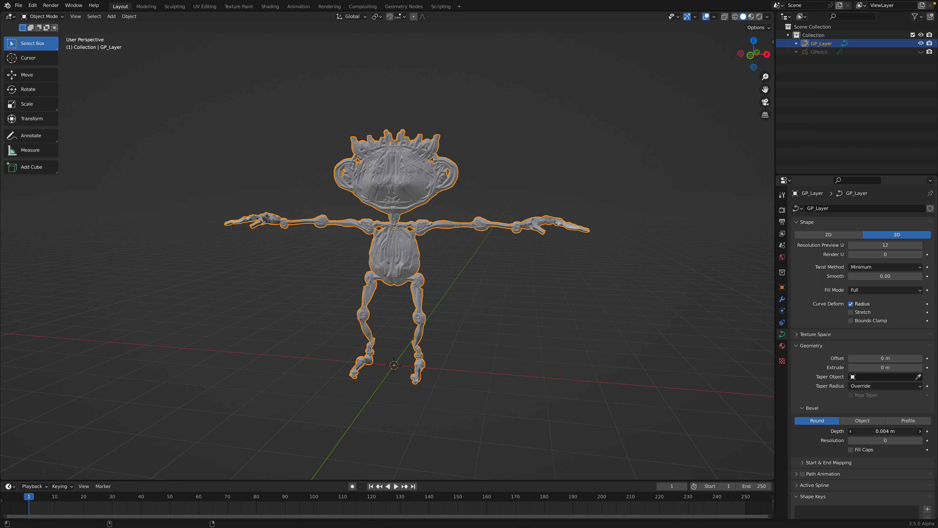
drag(885, 431, 892, 431)
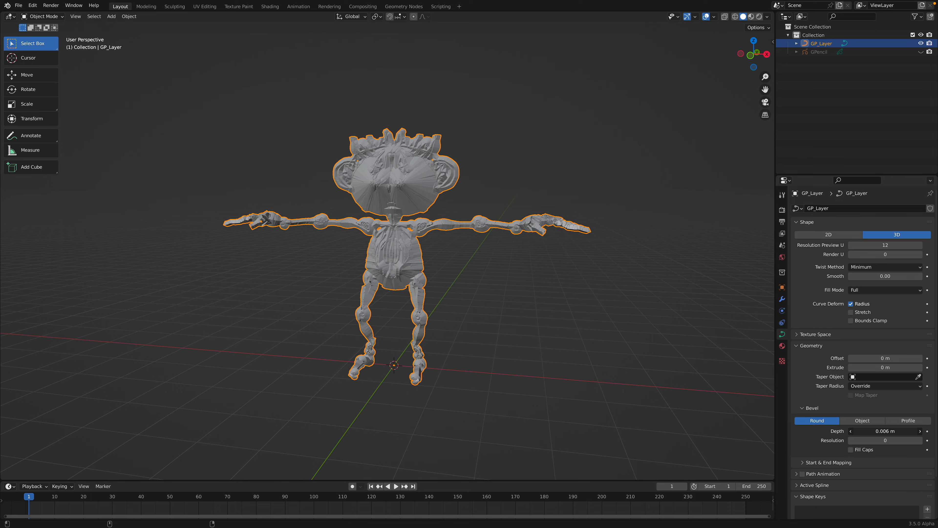
Convert the beveled character curve to a mesh
middle_drag(554, 325, 431, 184)
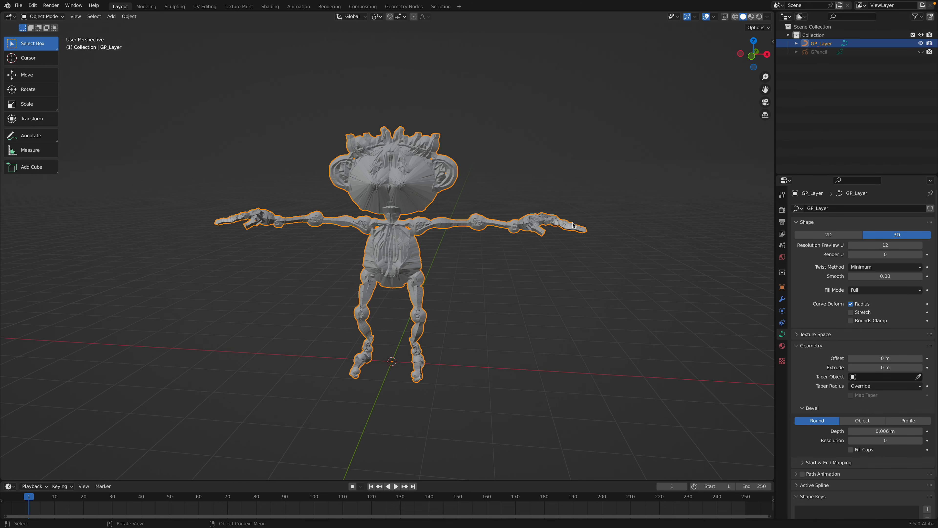
middle_drag(488, 229, 492, 227)
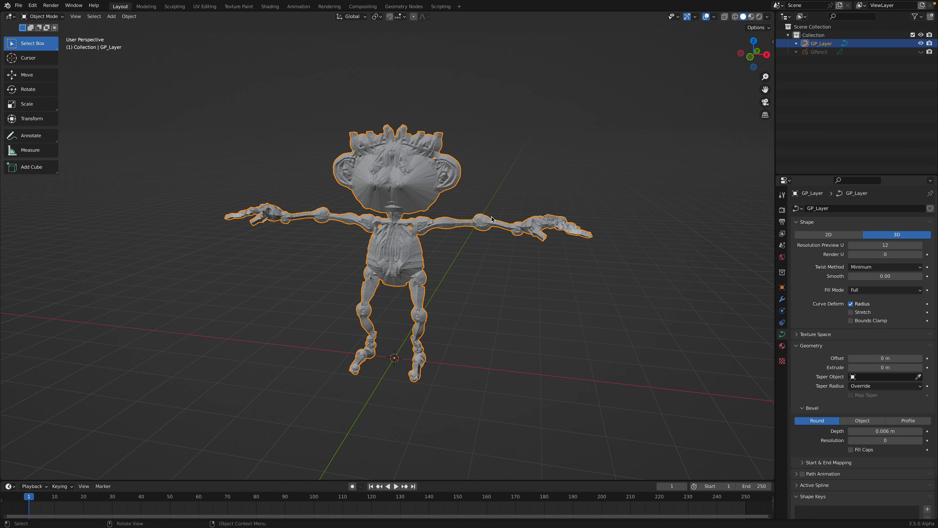
right_click(480, 216)
mouse_move(481, 214)
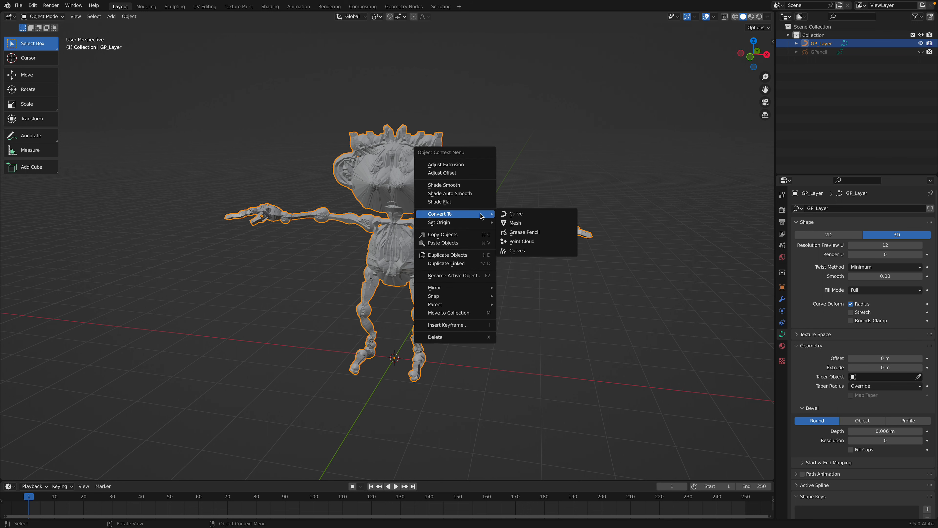
click(506, 223)
Add a Remesh modifier in Voxel mode with a voxel size of 0.05 m and smooth shading
click(782, 299)
click(819, 209)
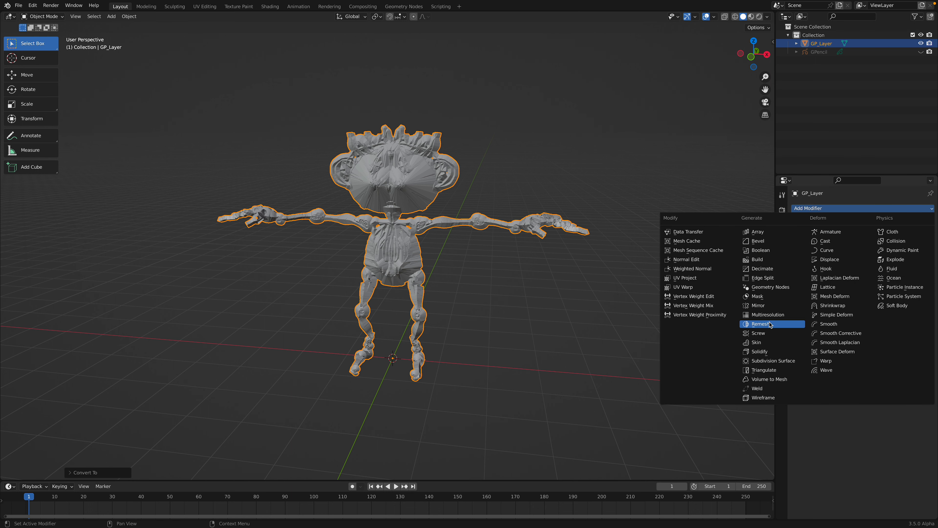
click(760, 324)
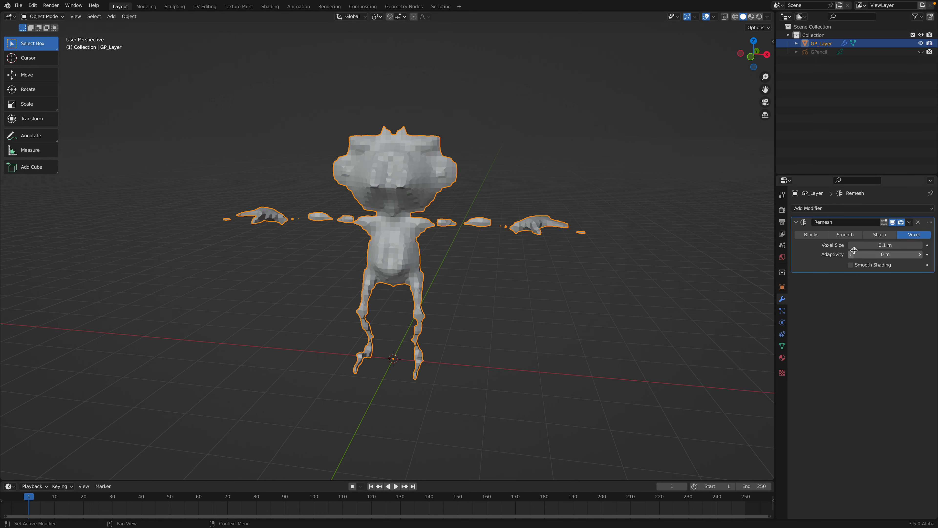
click(876, 246)
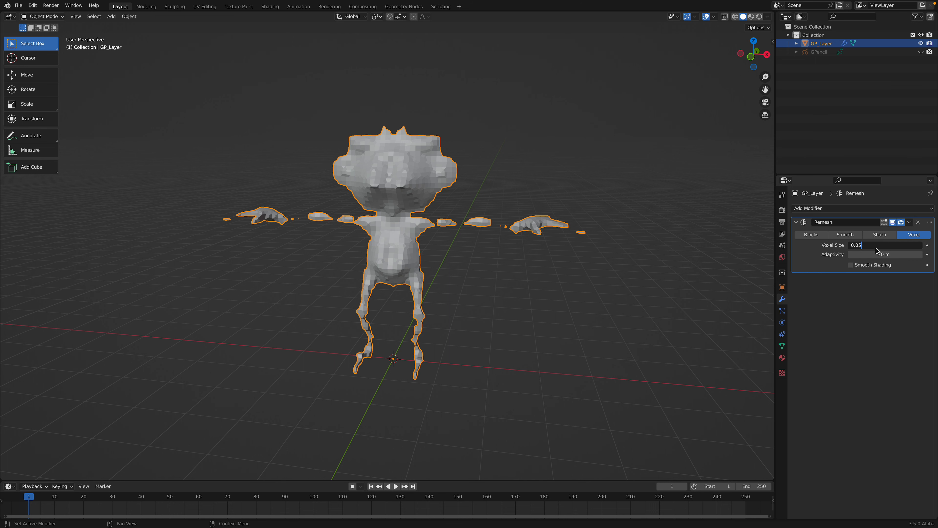
text(0.05)
key(Return)
middle_drag(554, 218, 591, 225)
middle_drag(579, 258, 587, 263)
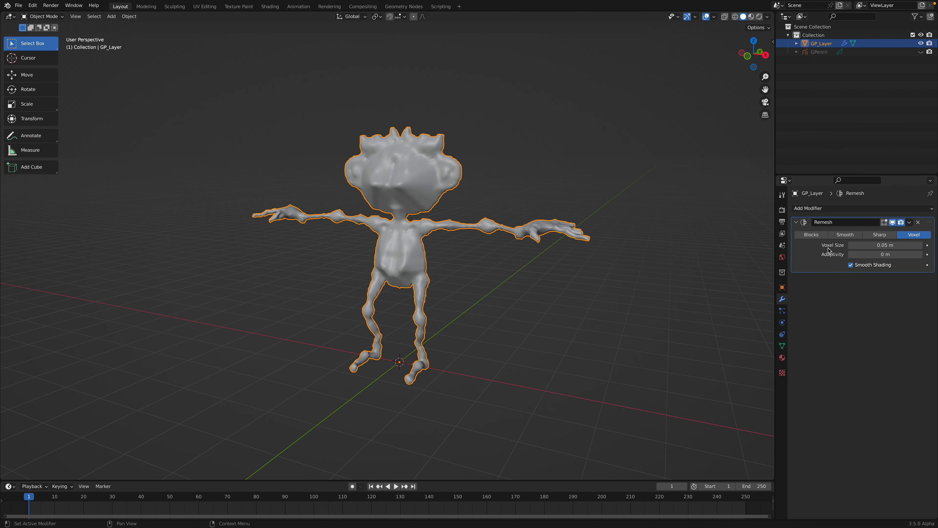
Apply the Remesh modifier to the character mesh and save the file
click(909, 222)
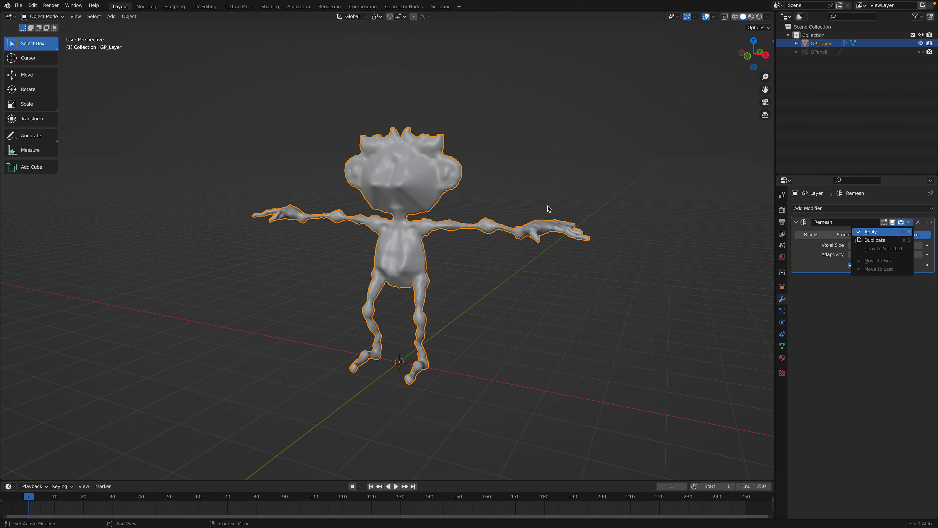
middle_drag(440, 172, 409, 202)
scroll(423, 209, up, 2)
key(ctrl+s)
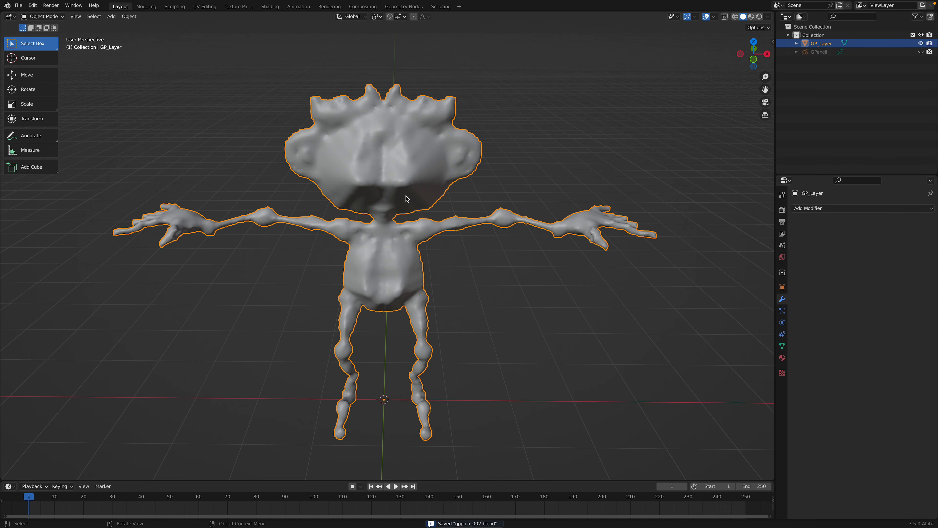
Carve the eye sockets into the face in Sculpt Mode, using the Draw brush at 178 px radius with X symmetry
click(42, 16)
click(37, 46)
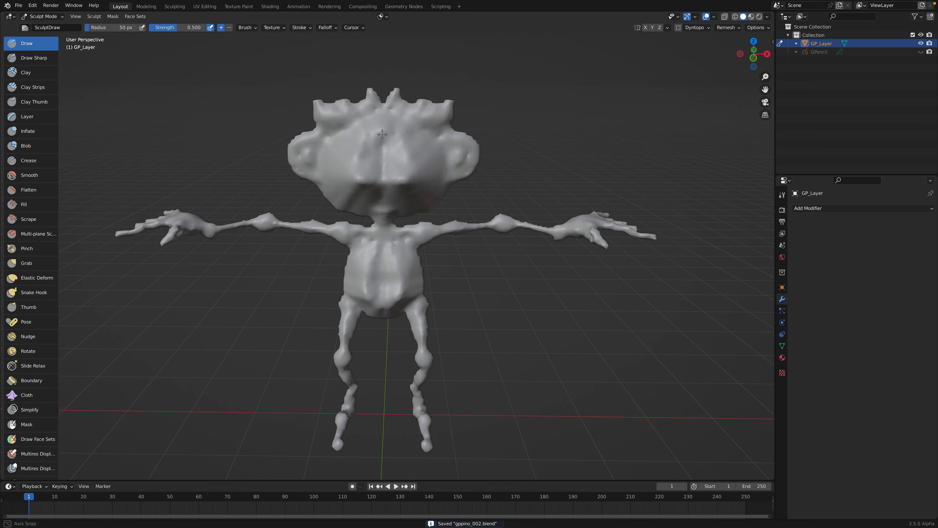
click(378, 168)
mouse_move(399, 163)
middle_down()
mouse_move(400, 155)
mouse_move(394, 166)
middle_up()
key(ctrl+z)
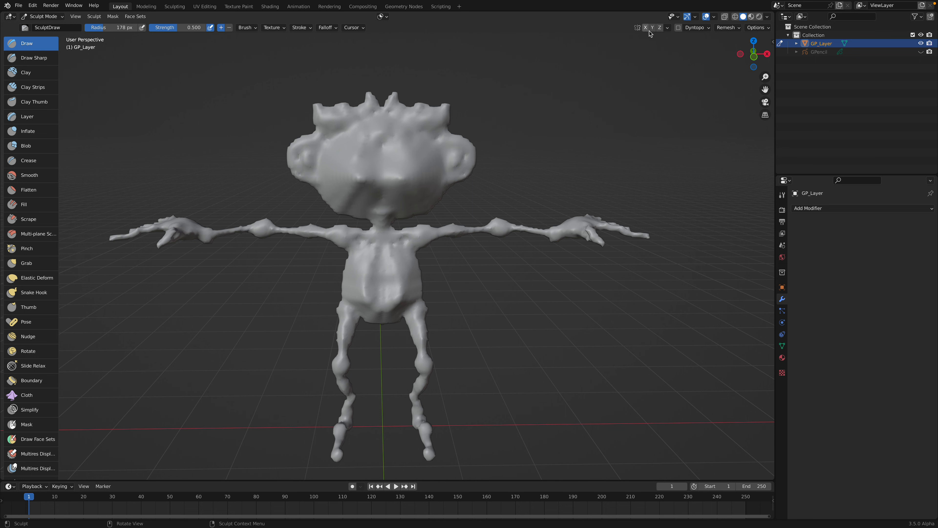
drag(386, 184, 362, 186)
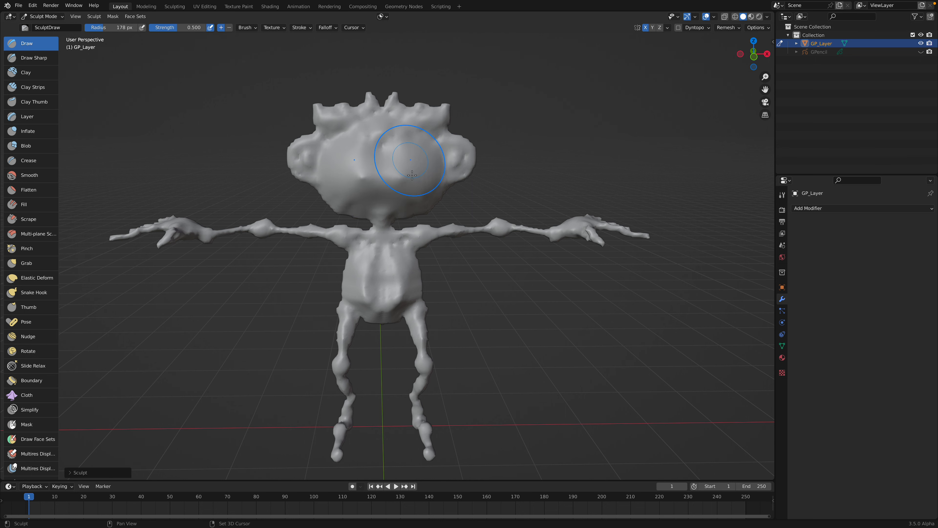
scroll(407, 168, up, 2)
mouse_move(413, 151)
mouse_down()
mouse_move(413, 140)
mouse_move(404, 178)
mouse_up()
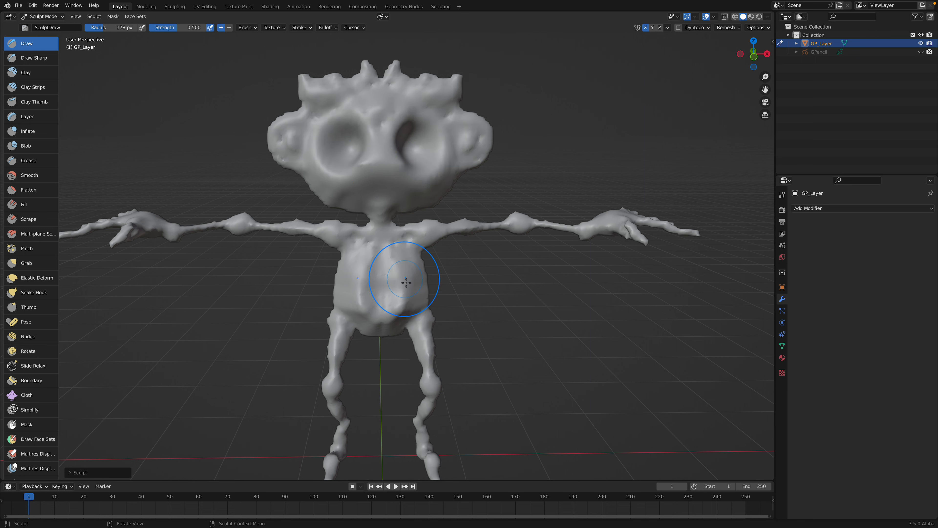
Examine the character's head, torso, arm and hand from the side, from above and from the front
scroll(401, 302, down, 3)
middle_drag(401, 302, 395, 293)
scroll(395, 293, up, 2)
mouse_move(495, 276)
middle_down()
mouse_move(486, 286)
mouse_move(497, 282)
mouse_move(497, 292)
middle_up()
mouse_move(413, 245)
middle_down()
mouse_move(420, 290)
mouse_move(420, 267)
middle_up()
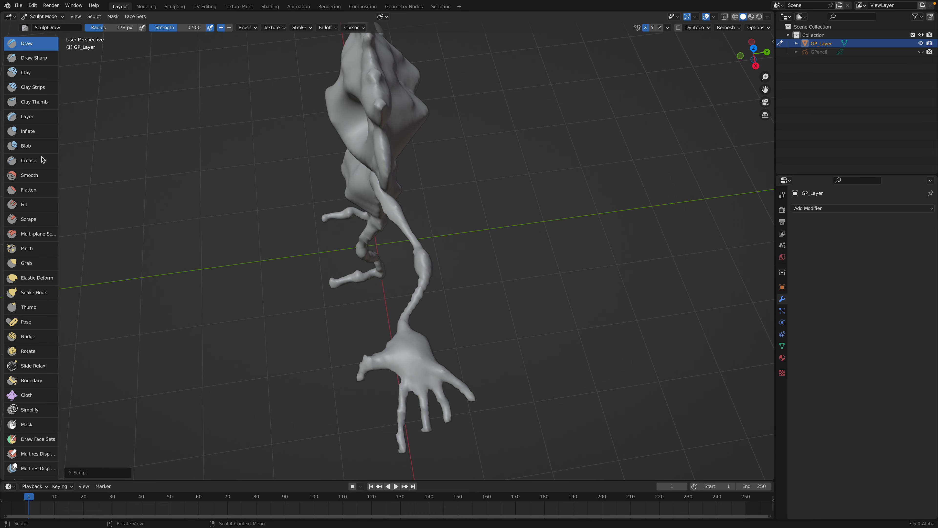
click(30, 263)
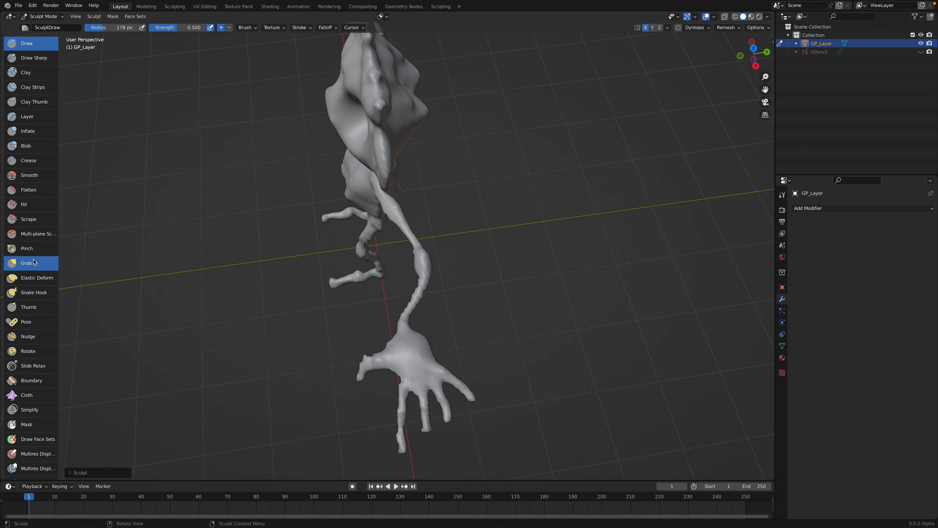
mouse_move(423, 264)
middle_down()
mouse_move(409, 269)
mouse_move(388, 230)
mouse_move(369, 220)
mouse_move(385, 230)
mouse_move(370, 225)
mouse_move(384, 221)
mouse_move(367, 230)
middle_up()
click(28, 130)
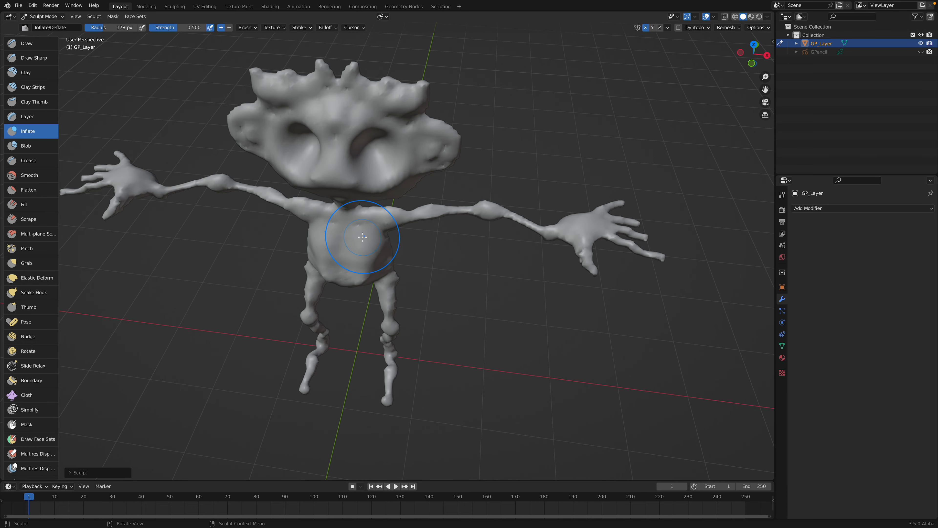
middle_drag(366, 240, 366, 281)
middle_drag(390, 366, 398, 329)
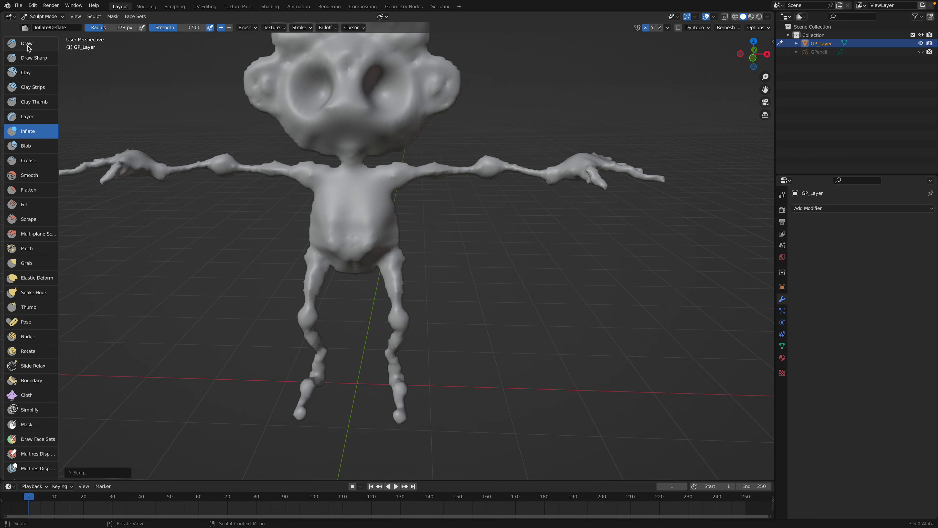
middle_drag(455, 172, 370, 184)
scroll(369, 184, up, 2)
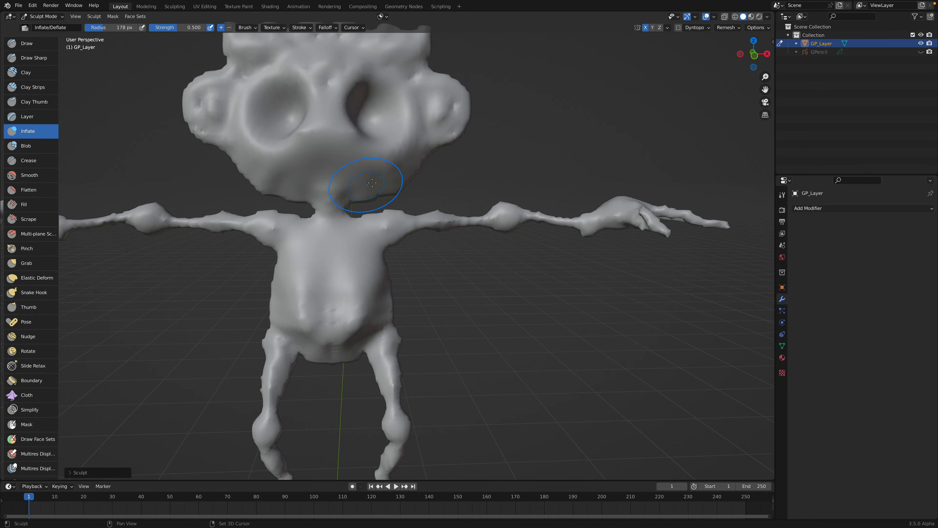
Build up the lower face beneath the eye sockets with the Draw brush at 213 px radius and X symmetry
click(33, 42)
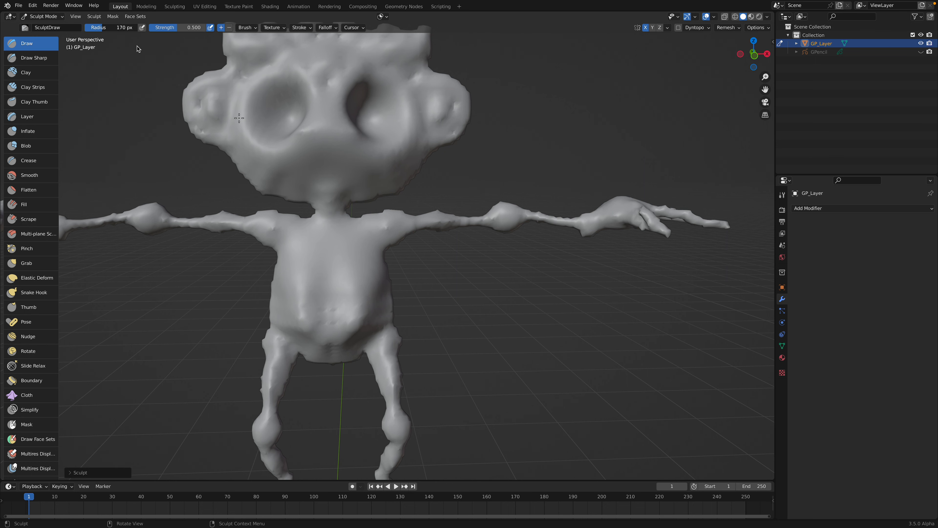
mouse_move(360, 187)
mouse_down()
mouse_move(333, 169)
mouse_move(345, 178)
mouse_up()
drag(360, 185, 343, 176)
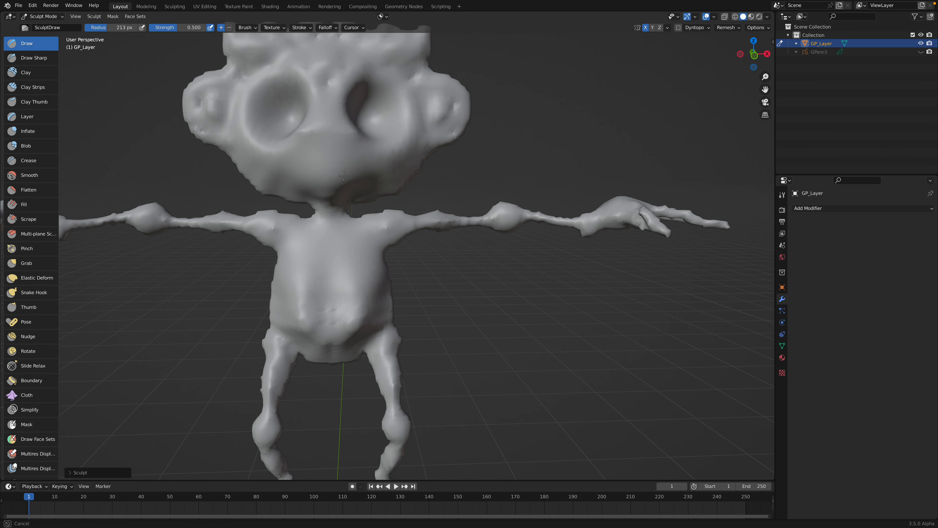
scroll(343, 176, up, 2)
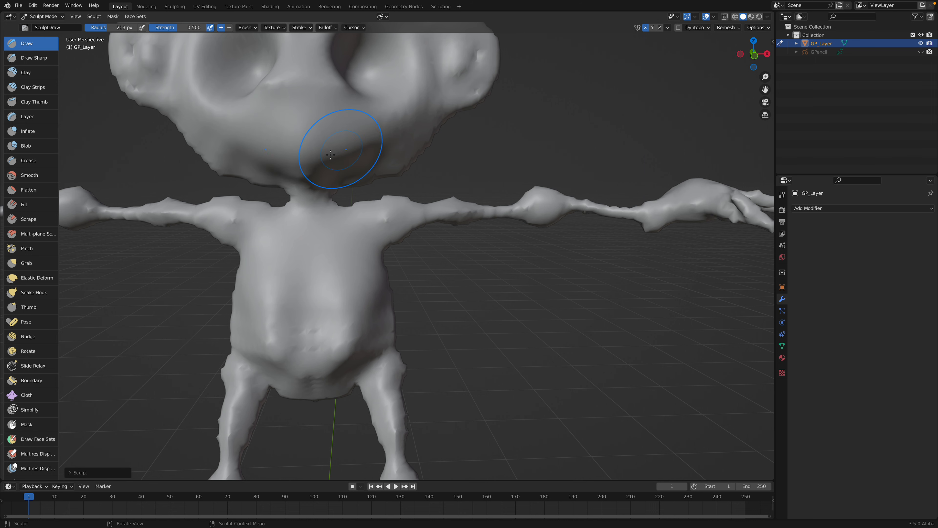
mouse_move(346, 136)
middle_down()
mouse_move(376, 199)
mouse_move(336, 118)
middle_up()
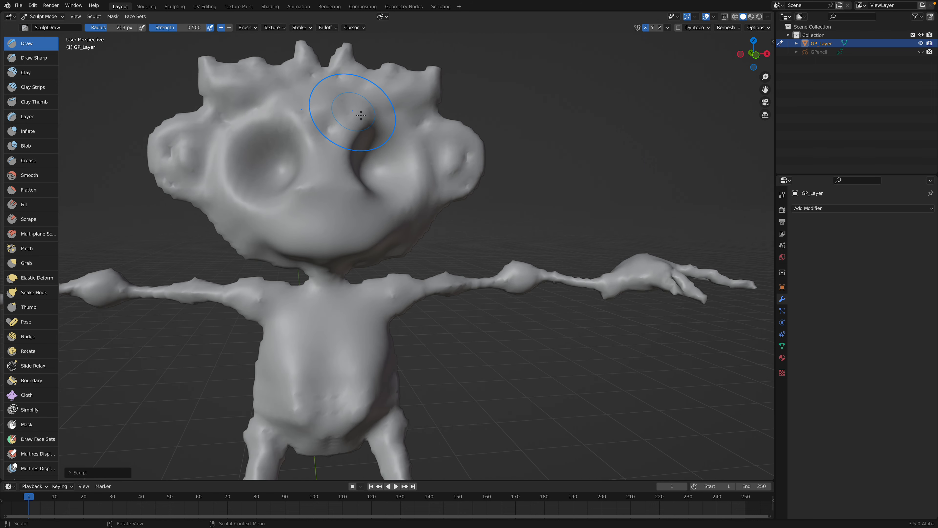
scroll(408, 125, up, 2)
scroll(460, 147, up, 2)
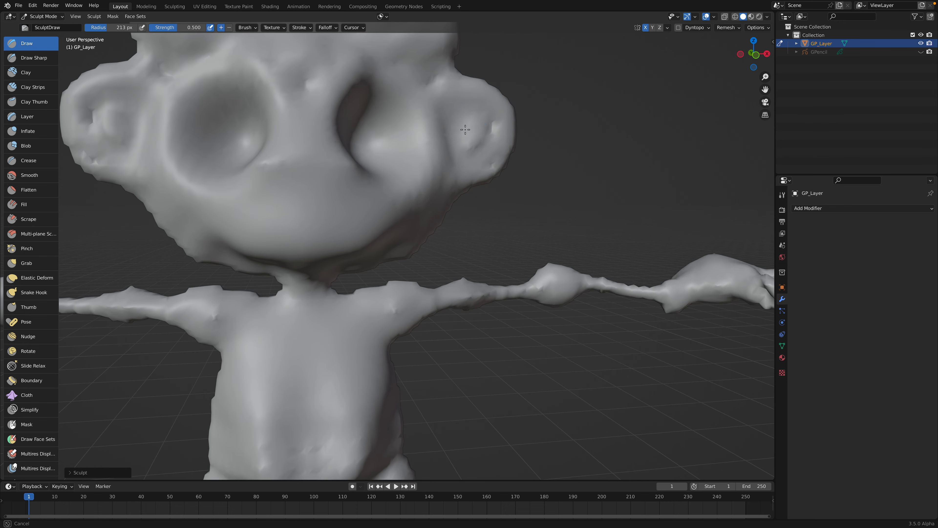
Raise a large rounded nose in the middle of the face with the Draw brush
scroll(397, 210, down, 4)
scroll(404, 232, up, 2)
middle_drag(404, 232, 351, 256)
scroll(388, 258, up, 2)
mouse_move(421, 270)
middle_down()
mouse_move(353, 272)
mouse_move(398, 272)
middle_up()
drag(399, 273, 422, 290)
Enable Dyntopo and reshape the upper rims of both eye sockets with the Draw brush
middle_drag(579, 127, 690, 35)
click(679, 27)
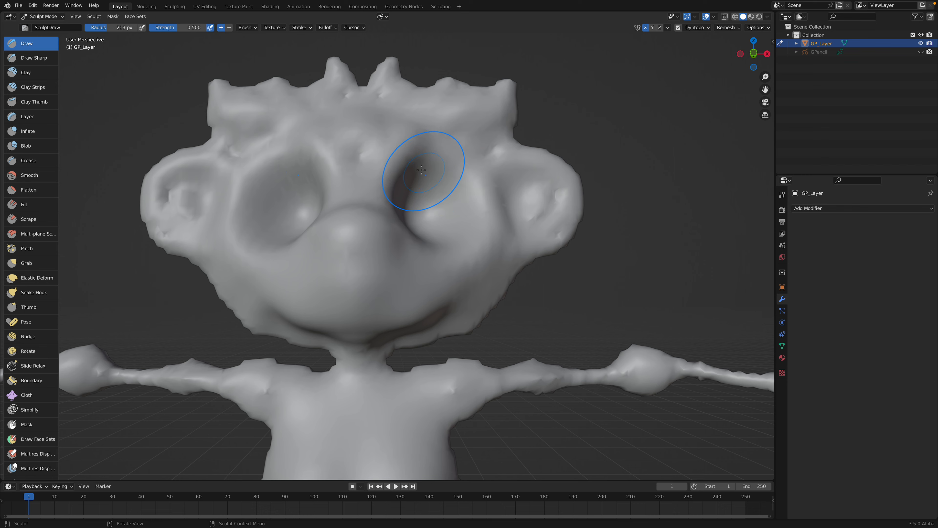
scroll(417, 176, up, 3)
mouse_move(405, 174)
mouse_down()
mouse_move(451, 161)
mouse_move(493, 180)
mouse_move(423, 158)
mouse_move(497, 200)
mouse_move(444, 172)
mouse_up()
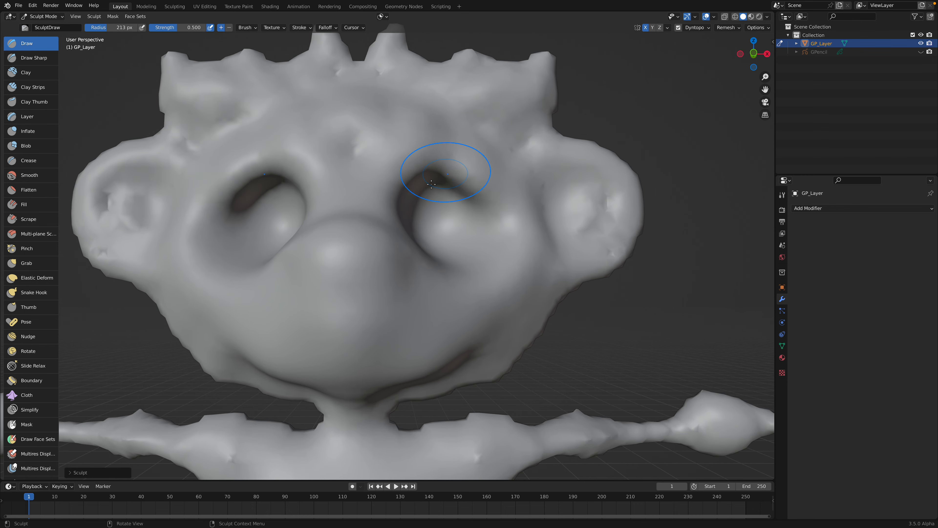
Carve a wide smiling mouth below the nose with the Draw brush set to subtract
scroll(421, 226, down, 1)
ctrl+drag(389, 320, 395, 337)
shift+middle_drag(395, 336, 395, 290)
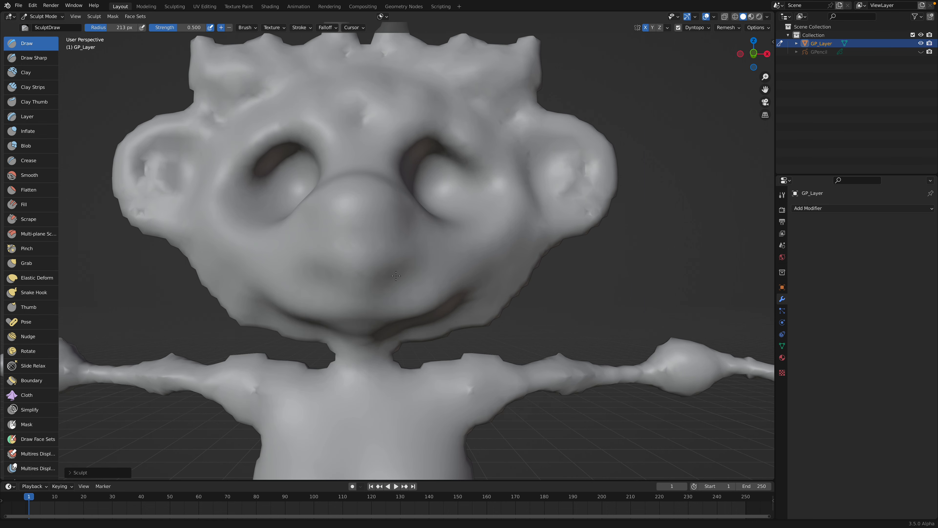
scroll(374, 315, up, 3)
mouse_move(384, 324)
ctrl+mouse_down()
mouse_move(453, 312)
mouse_move(341, 329)
mouse_move(477, 287)
mouse_move(339, 327)
mouse_move(468, 278)
mouse_move(476, 263)
mouse_move(412, 313)
mouse_move(467, 301)
mouse_move(475, 290)
mouse_move(364, 319)
mouse_move(458, 287)
ctrl+mouse_up()
scroll(402, 322, down, 1)
scroll(425, 281, down, 5)
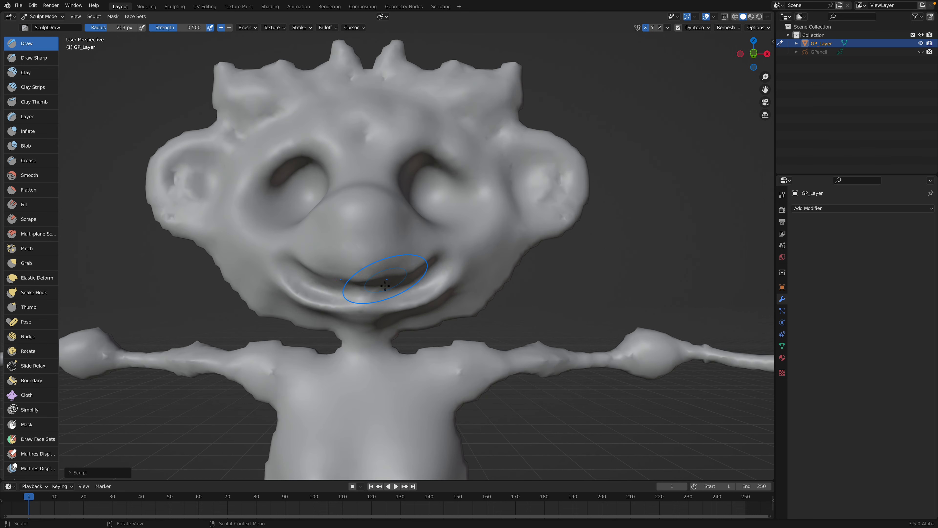
Return to Object Mode, leave the character deselected and save the file
click(43, 17)
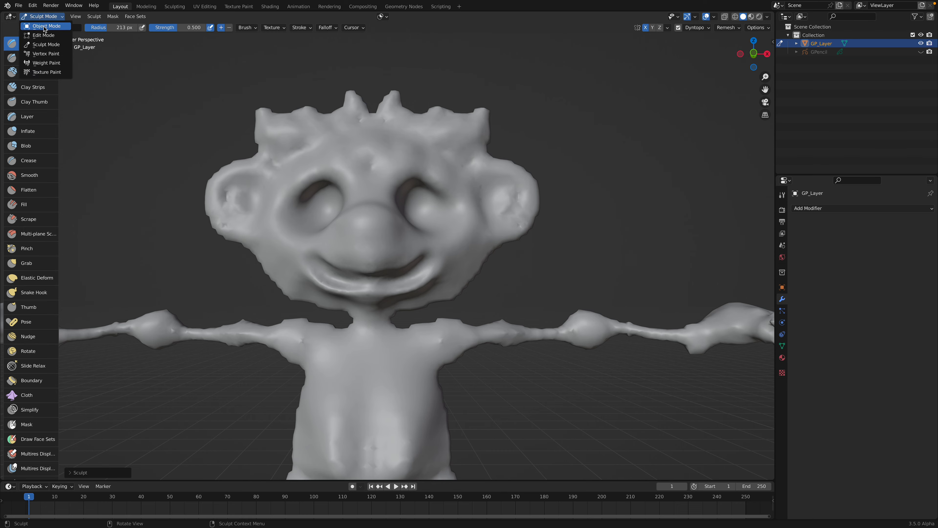
click(46, 26)
scroll(504, 221, down, 3)
shift+middle_drag(505, 222, 474, 263)
right_click(471, 192)
click(434, 163)
key(ctrl+s)
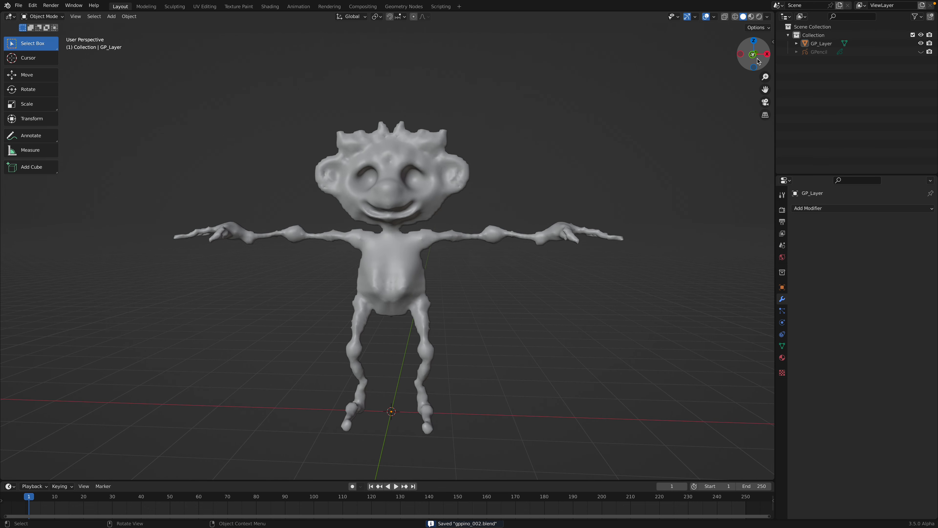
Add a Bezier curve object from the front view and activate the curve Draw tool in Edit Mode
key(KP_1)
scroll(538, 172, up, 2)
key(shift+a)
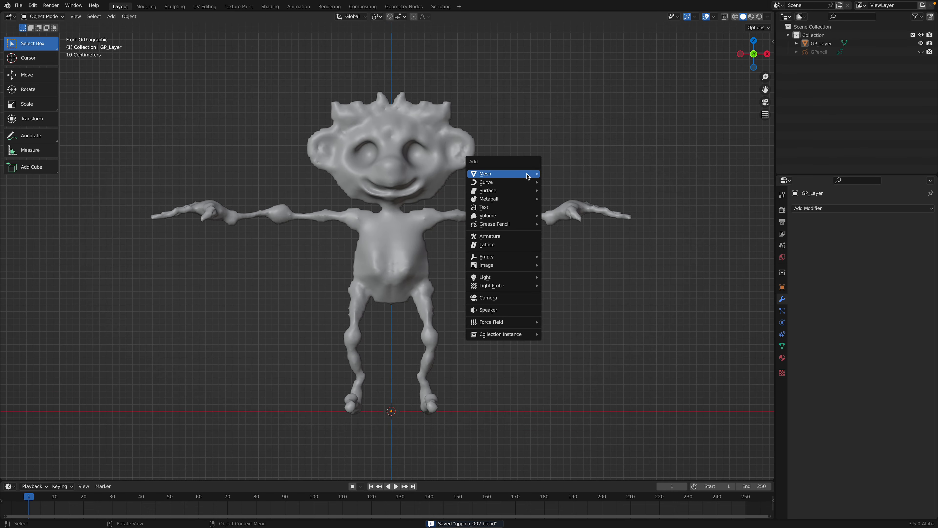
mouse_move(492, 183)
click(550, 183)
click(42, 17)
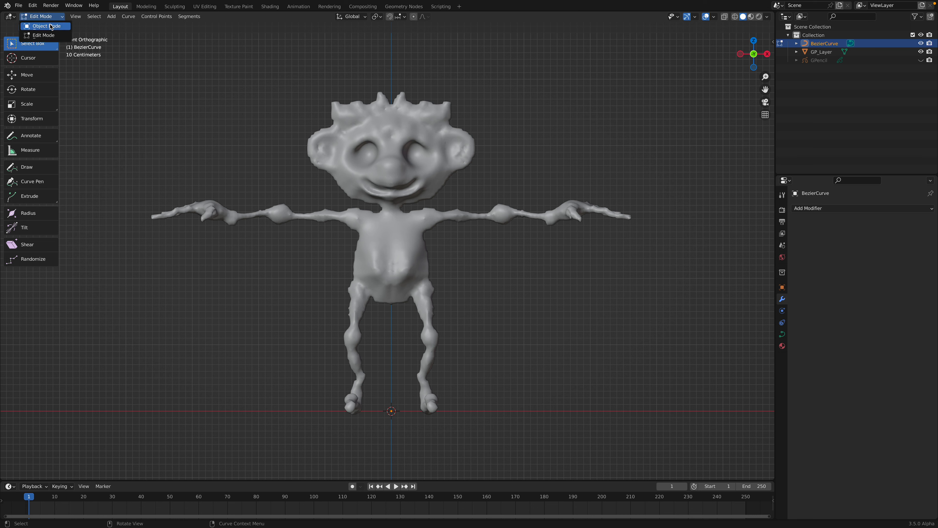
click(51, 34)
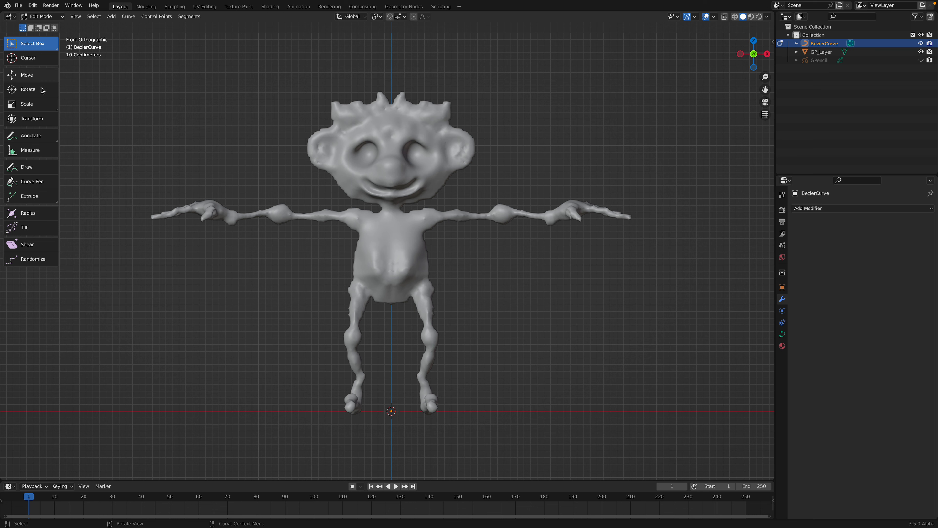
click(42, 169)
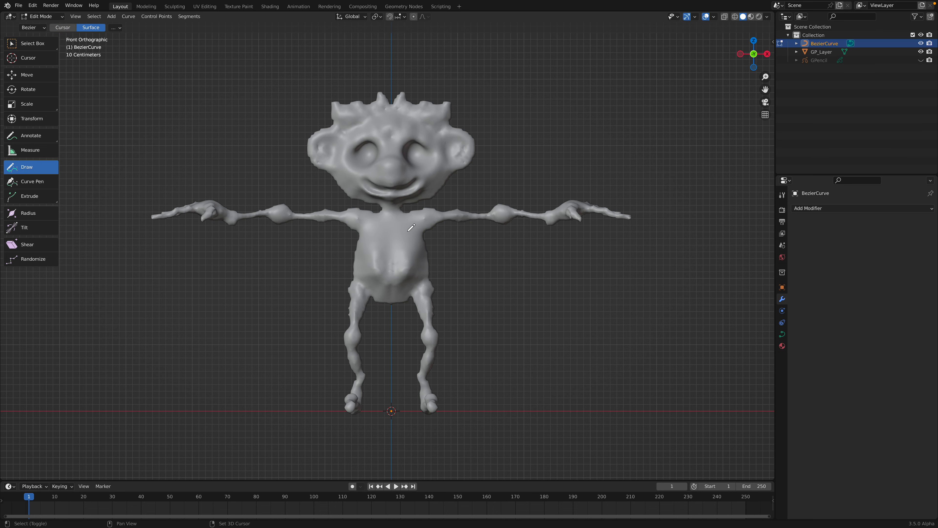
Draw Bezier strokes on the character's surface above one eye, around the inside of the ear and down the torso
scroll(412, 227, up, 2)
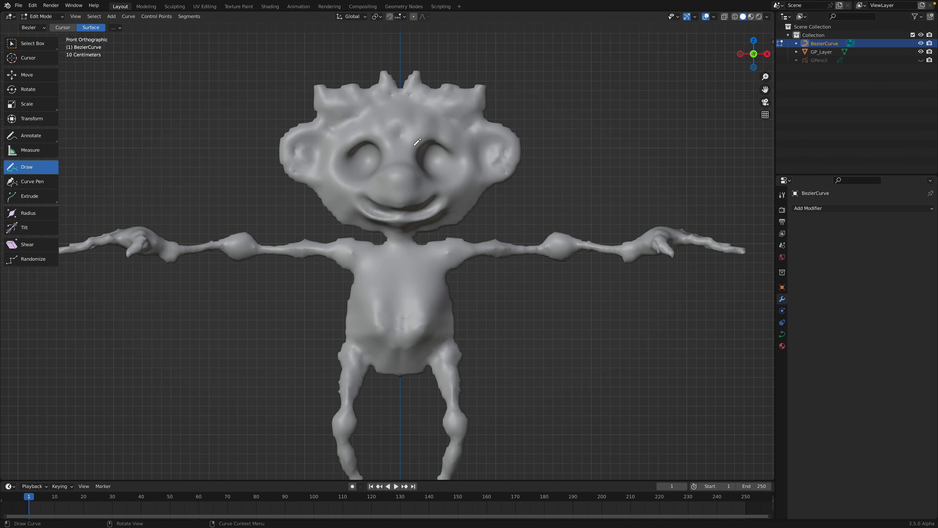
drag(446, 136, 452, 146)
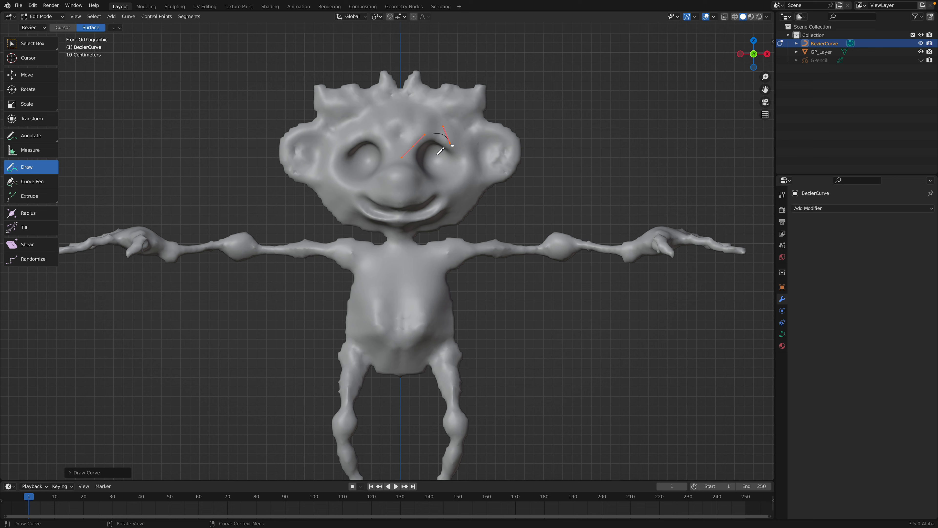
key(ctrl+z)
click(848, 208)
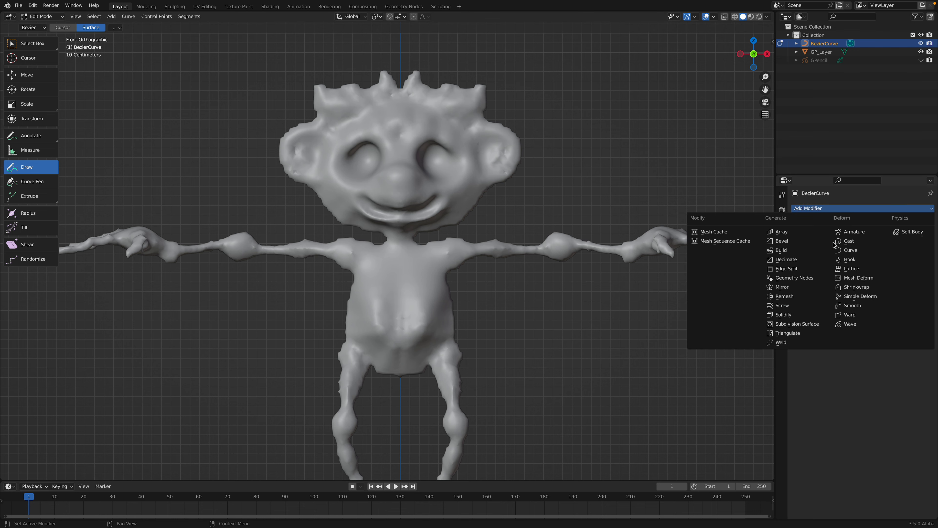
drag(435, 130, 450, 147)
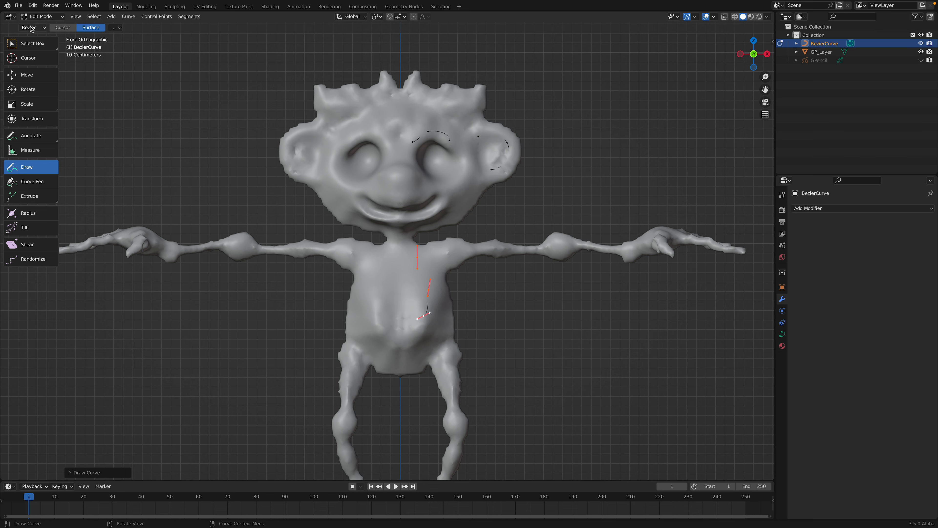
Split the viewport, turn the upper area into a Geometry Node editor and create a new node tree for the curve
drag(773, 13, 750, 206)
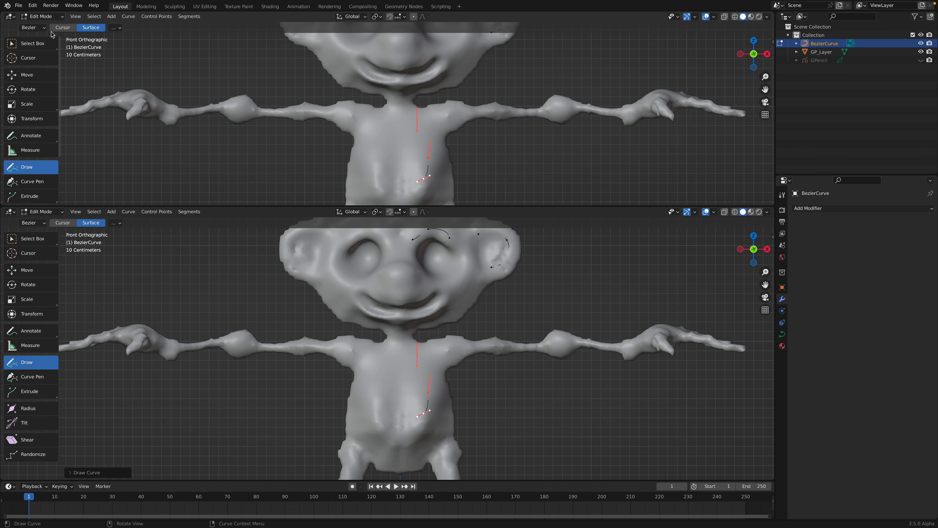
click(10, 16)
click(48, 95)
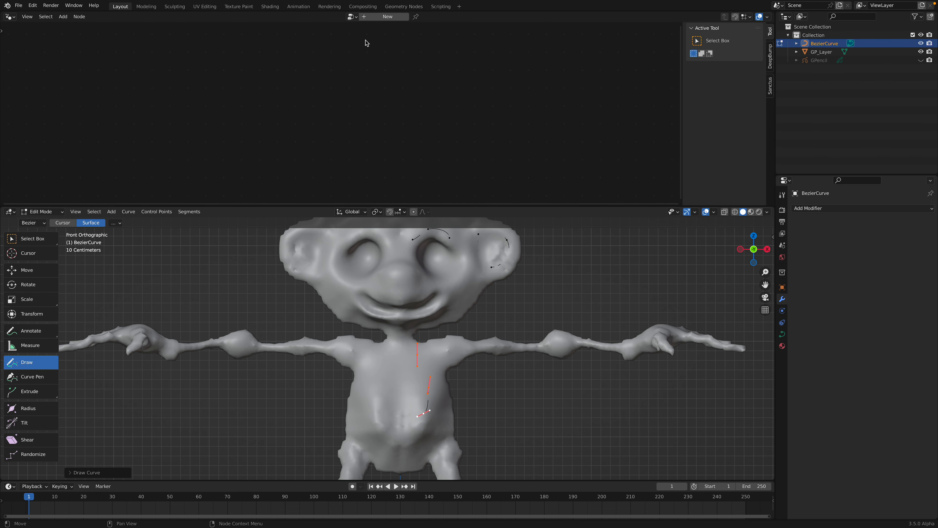
click(372, 17)
scroll(367, 92, up, 3)
Insert a Curve to Points node after the Group Input and move the Group Output aside to make room
key(shift+a)
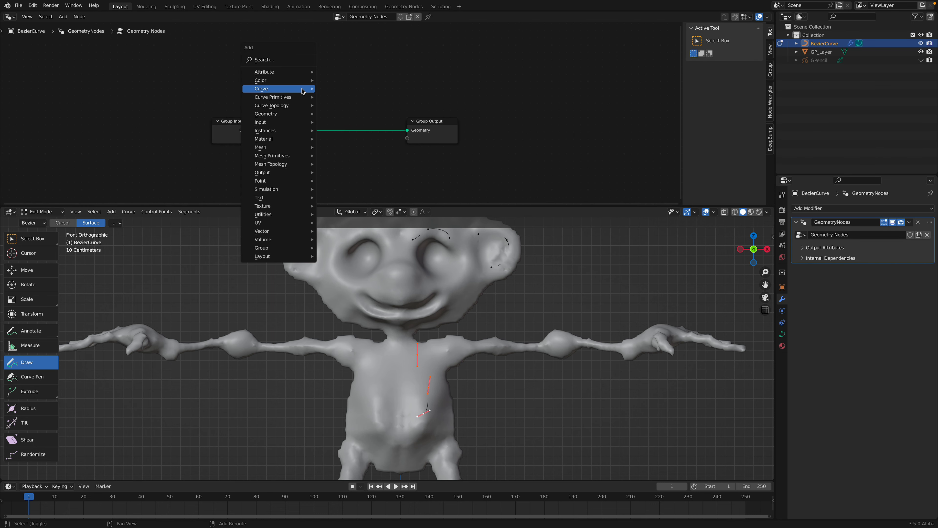
click(294, 62)
text(curve to)
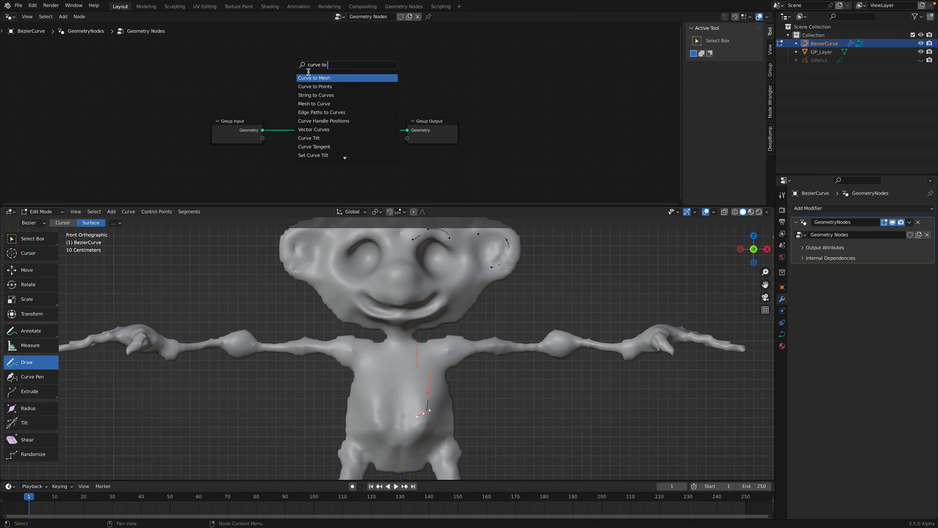
text( p)
key(Return)
click(306, 91)
click(426, 122)
drag(425, 122, 468, 122)
Insert a Points to Volume node between Curve to Points and the Group Output
key(shift+a)
click(401, 106)
text(pin)
key(BackSpace)
key(BackSpace)
text(oint to)
key(Return)
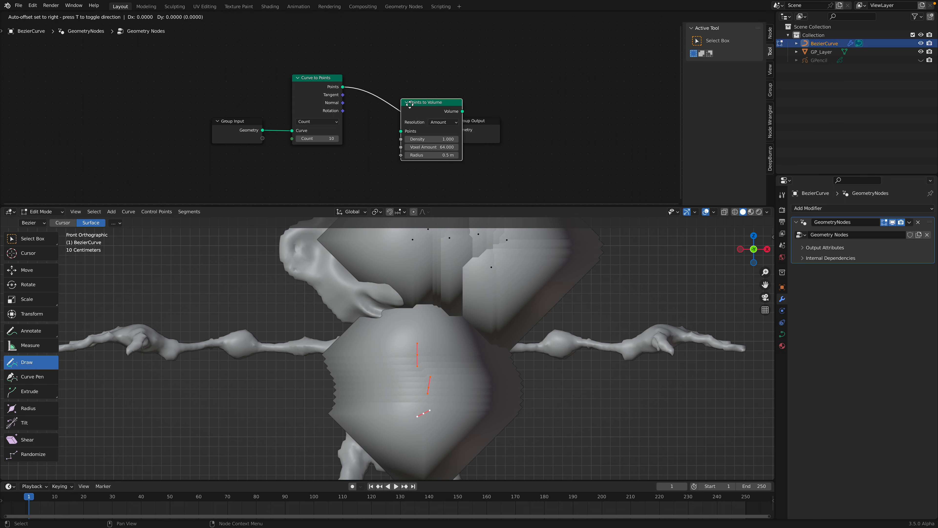
click(375, 98)
Connect a Volume to Mesh node between Points to Volume and the Group Output
drag(433, 97, 489, 112)
text(volume to m)
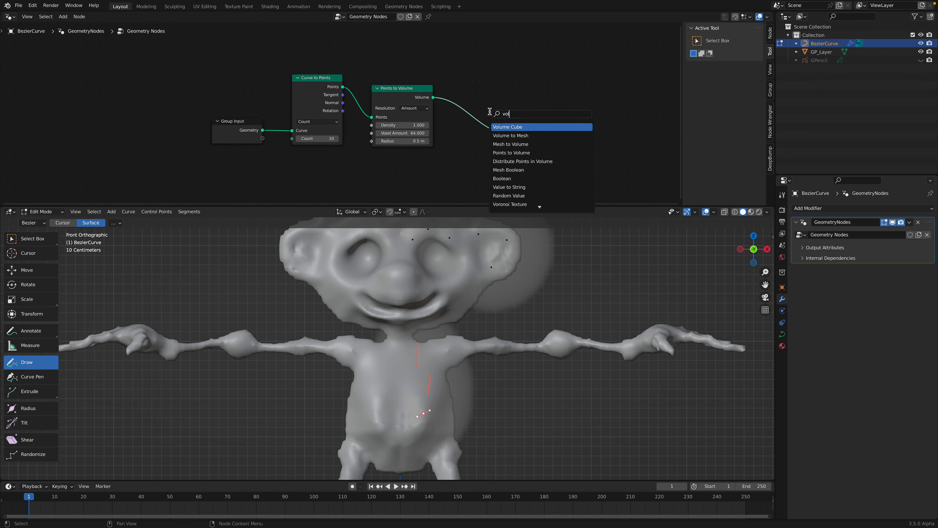
key(Return)
click(455, 92)
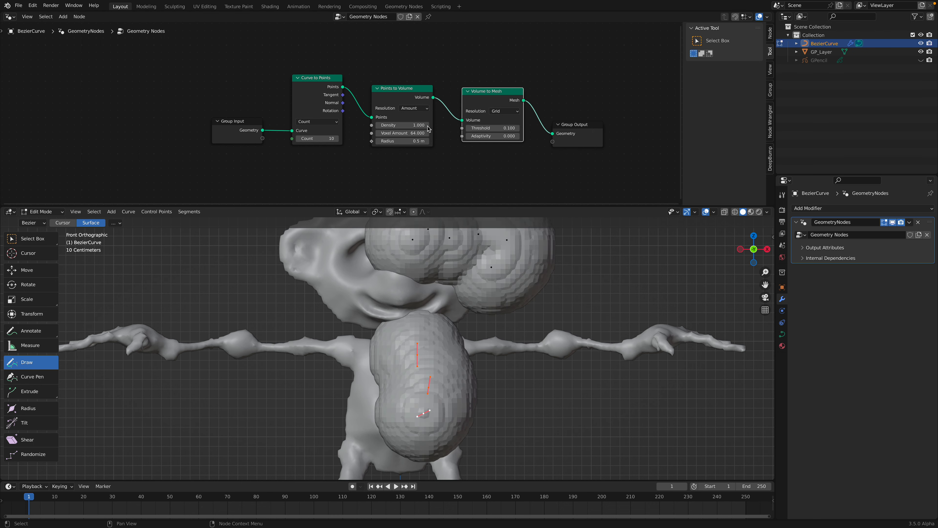
Set the Points to Volume radius to 0.06 m and Curve to Points to Length mode with a length of 0.06 m
shift+drag(403, 141, 362, 141)
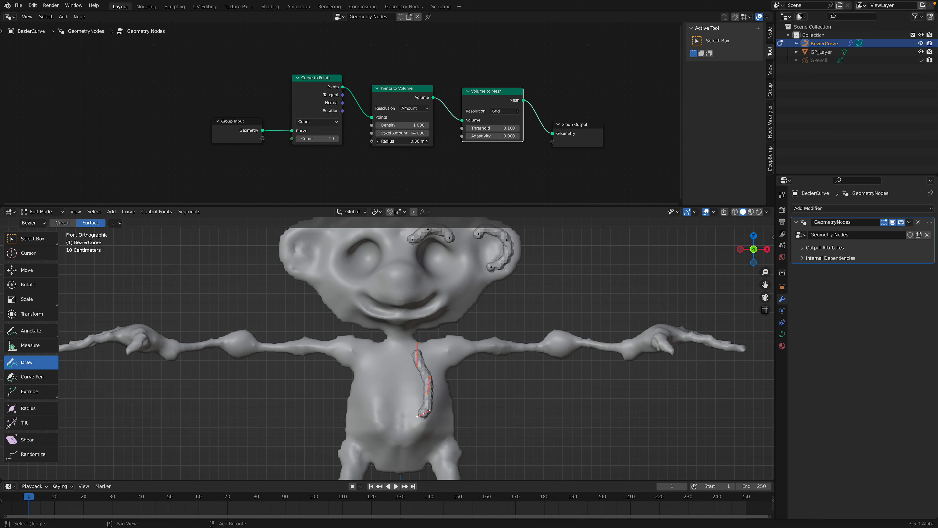
click(317, 121)
click(321, 151)
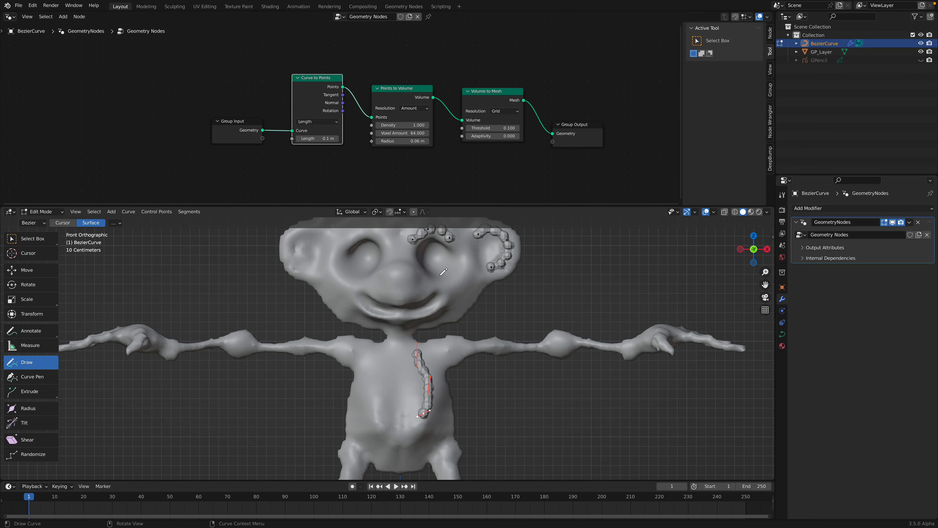
click(331, 142)
text(0.06)
key(Return)
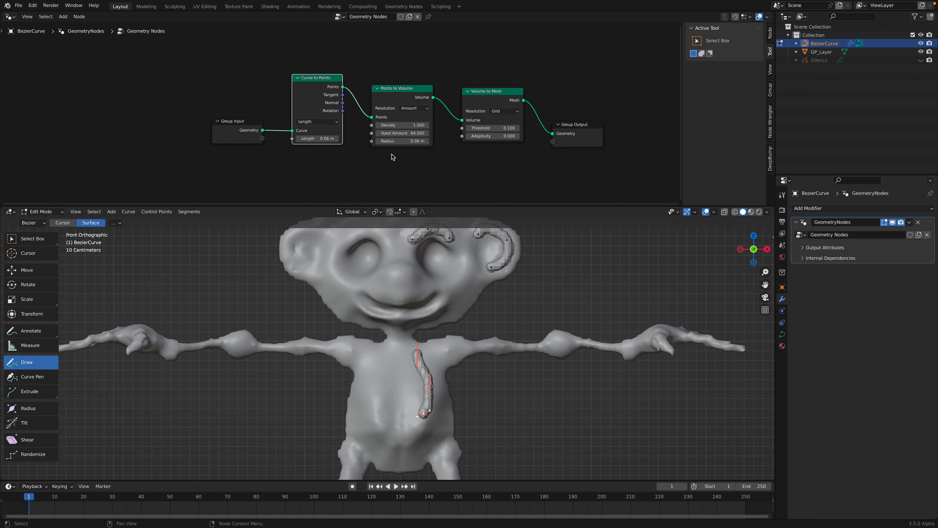
shift+middle_drag(419, 247, 409, 271)
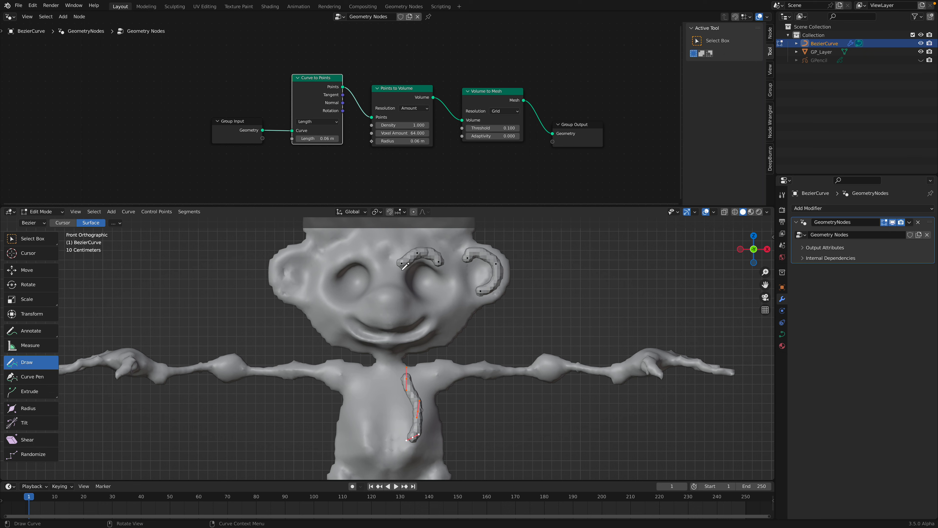
Draw a short curve on the nose and add a Mirror modifier on the X axis to the curve object
drag(391, 300, 395, 294)
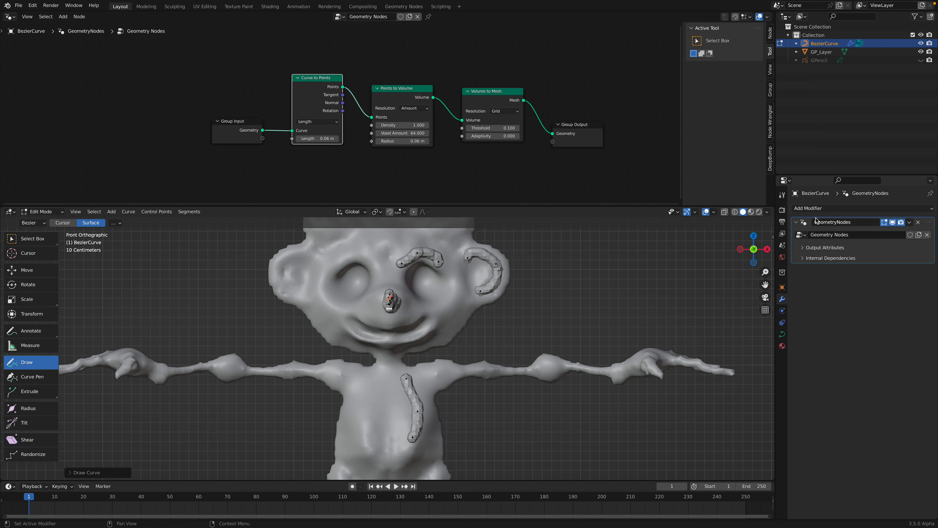
click(813, 209)
click(804, 291)
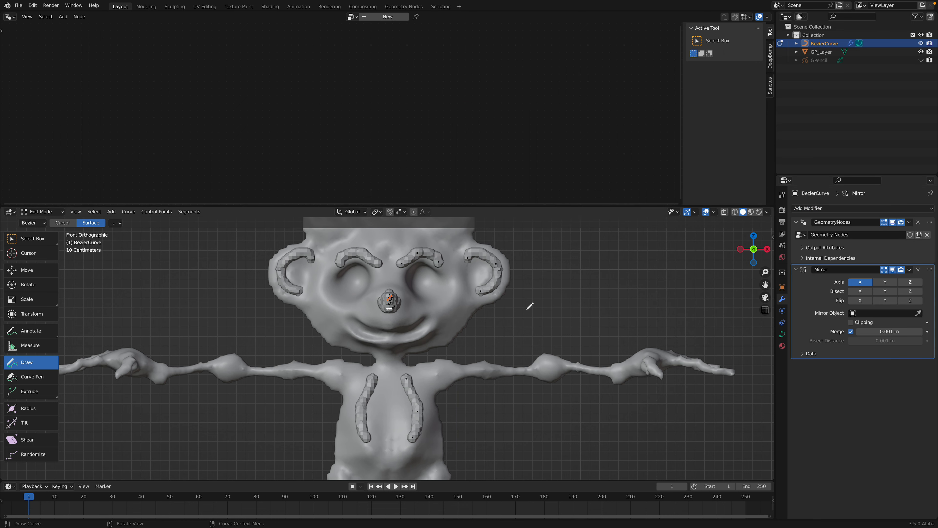
mouse_move(932, 270)
mouse_down()
mouse_move(931, 235)
mouse_move(929, 269)
mouse_up()
Draw additional curves on the eyebrow and the nose to build up their volume
drag(439, 252, 445, 259)
drag(390, 304, 398, 310)
mouse_move(398, 311)
middle_down()
mouse_move(345, 310)
mouse_move(401, 313)
middle_up()
scroll(400, 313, up, 5)
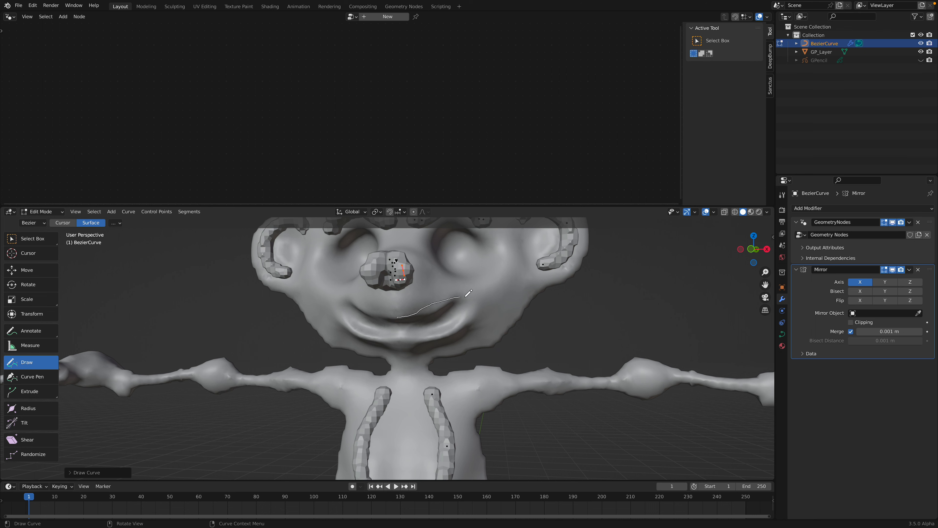
Try to outline the mouth with curves along the upper and lower lips
drag(437, 332, 440, 332)
scroll(439, 325, down, 3)
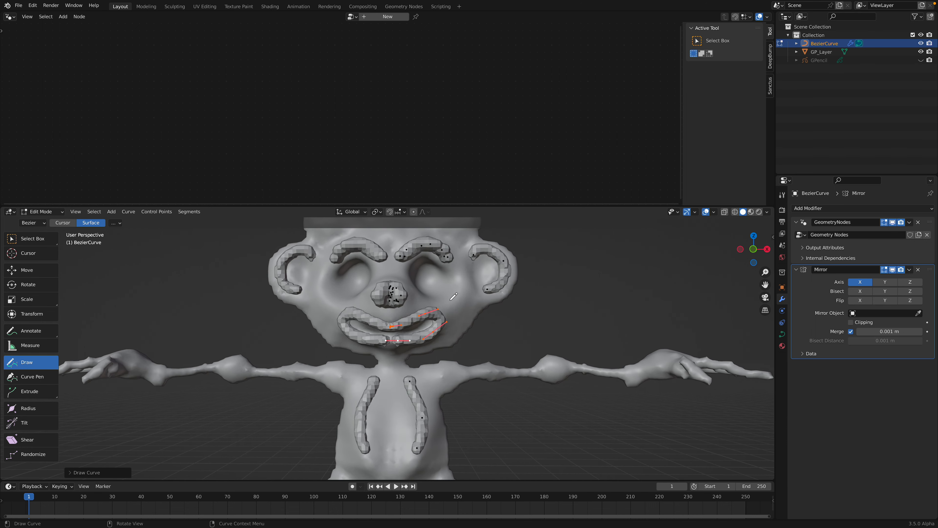
key(ctrl+z)
Draw curves down the inner edge of the ear and up across the temple
scroll(460, 299, up, 1)
shift+middle_drag(457, 303, 455, 310)
drag(475, 277, 478, 299)
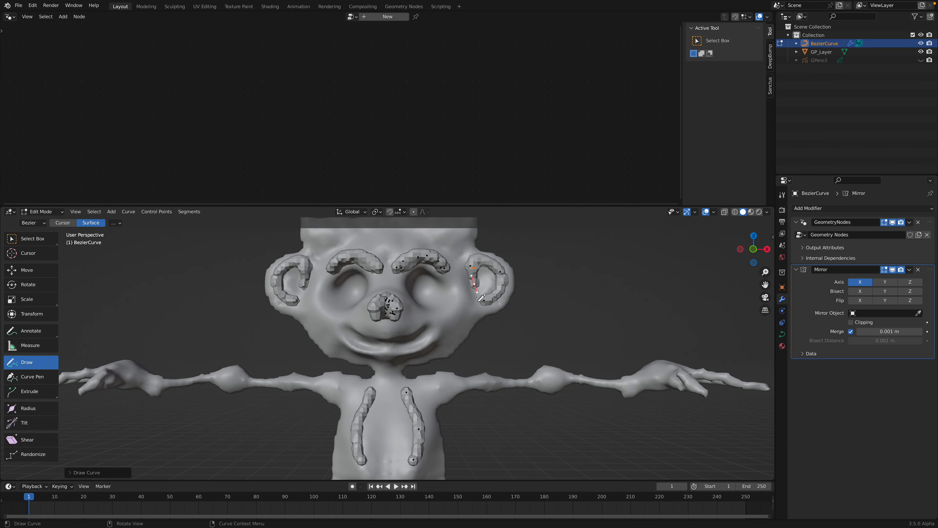
shift+middle_drag(461, 260, 462, 276)
drag(460, 271, 469, 284)
shift+middle_drag(456, 259, 460, 290)
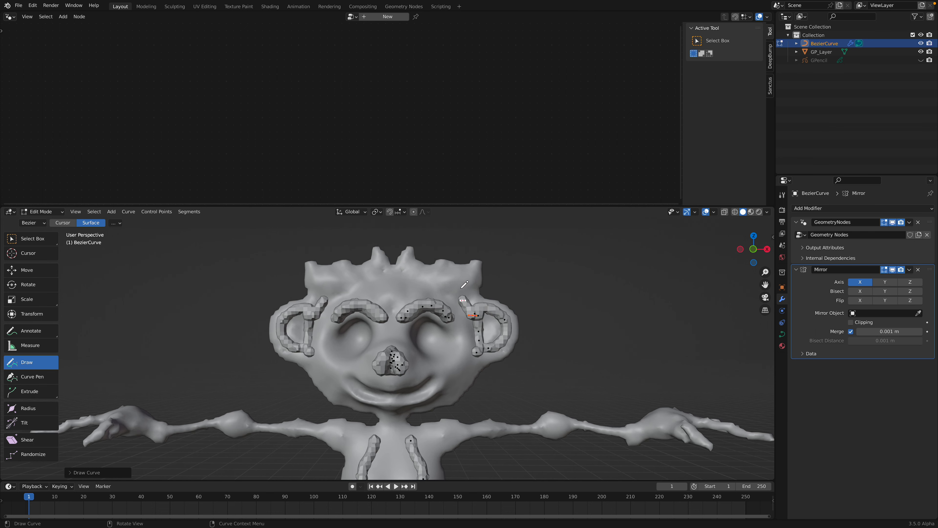
Draw hair strands as upright curves along the crown and sweeping over the side of the head
drag(478, 274, 488, 241)
mouse_move(451, 281)
mouse_down()
mouse_move(463, 247)
mouse_move(446, 242)
mouse_up()
mouse_move(406, 277)
mouse_down()
mouse_move(414, 247)
mouse_move(390, 230)
mouse_move(427, 253)
mouse_up()
middle_drag(427, 253, 451, 309)
mouse_move(457, 305)
mouse_down()
mouse_move(494, 297)
mouse_move(505, 320)
mouse_move(517, 308)
mouse_up()
middle_drag(528, 317, 501, 315)
mouse_move(475, 295)
mouse_down()
mouse_move(496, 310)
mouse_move(467, 322)
mouse_move(470, 338)
mouse_up()
mouse_move(444, 324)
mouse_down()
mouse_move(493, 365)
mouse_move(477, 383)
mouse_up()
Cover the back of the head with overlapping hair curves running down to the nape
middle_drag(476, 381, 453, 378)
mouse_move(443, 352)
mouse_down()
mouse_move(470, 383)
mouse_move(445, 388)
mouse_up()
drag(421, 358, 439, 388)
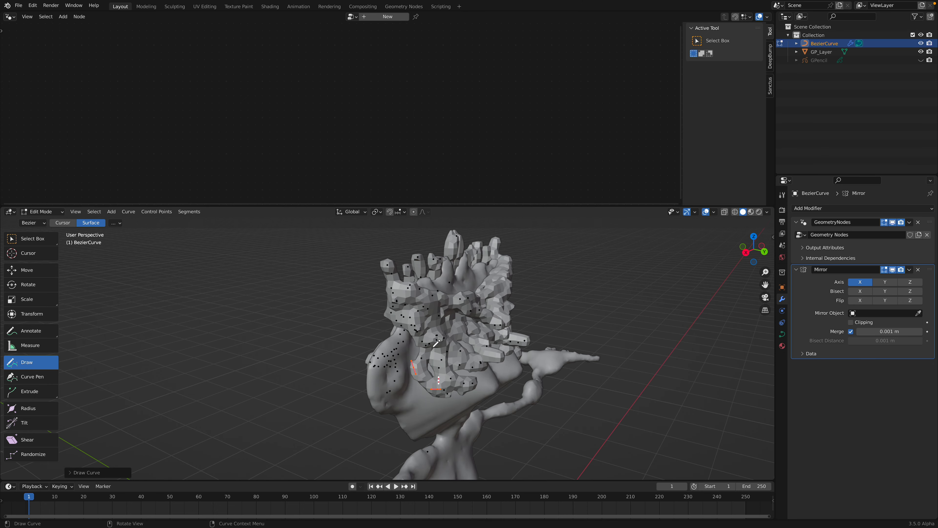
drag(457, 332, 461, 376)
middle_drag(461, 361, 446, 368)
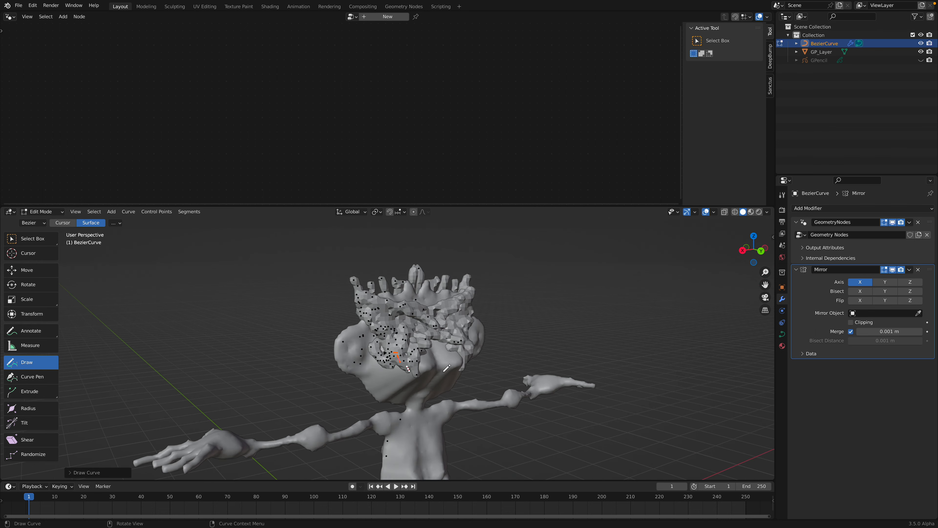
drag(433, 348, 430, 375)
middle_drag(430, 372, 426, 367)
drag(390, 350, 403, 378)
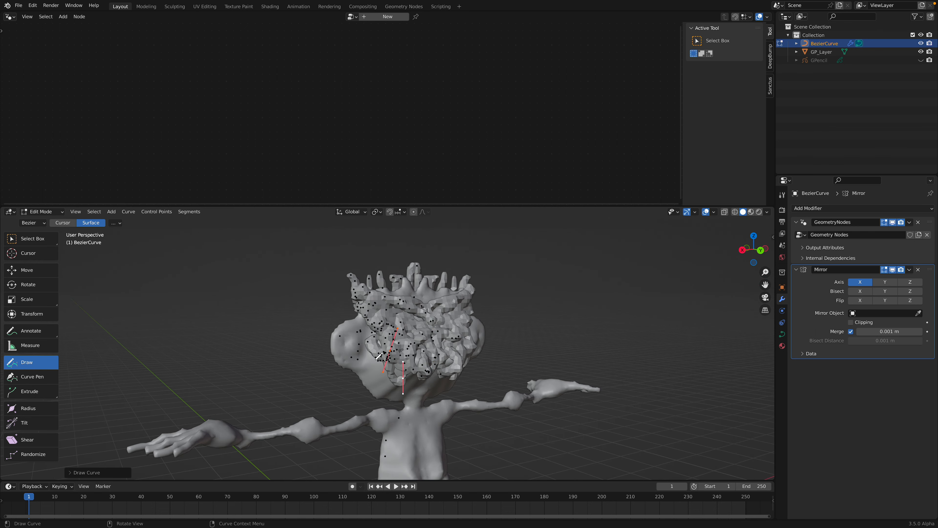
drag(407, 345, 400, 378)
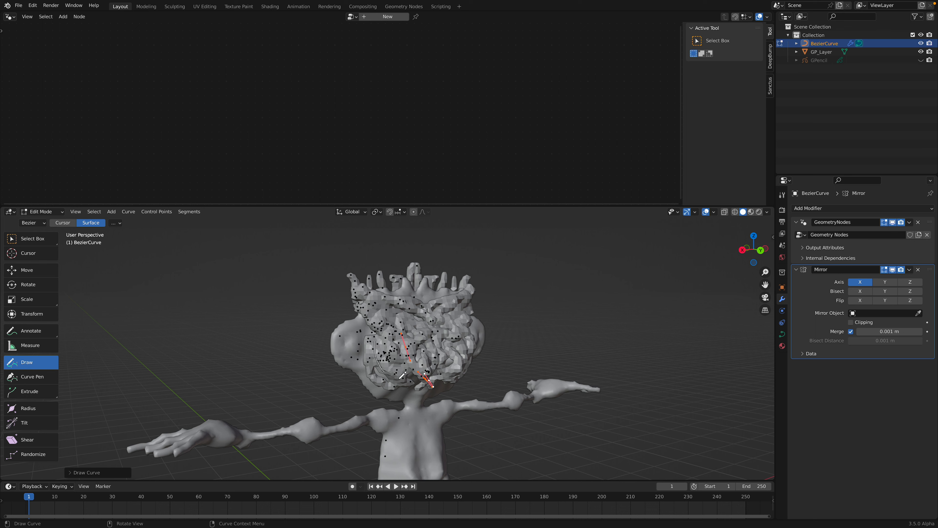
mouse_move(393, 338)
mouse_down()
mouse_move(415, 384)
mouse_move(422, 369)
mouse_up()
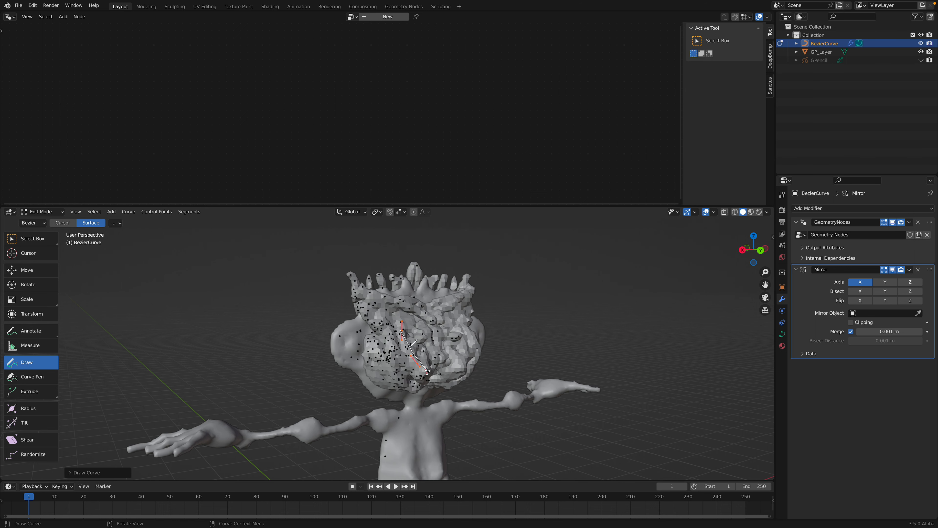
Draw hair tufts sticking out from the side and back of the head and fill in the front hair
mouse_move(426, 327)
middle_down()
mouse_move(412, 357)
mouse_move(450, 340)
middle_up()
drag(438, 345, 438, 318)
mouse_move(433, 320)
middle_down()
mouse_move(439, 310)
mouse_move(447, 326)
middle_up()
mouse_move(445, 314)
mouse_down()
mouse_move(470, 295)
mouse_move(497, 332)
mouse_move(483, 323)
mouse_up()
middle_drag(468, 310, 478, 323)
drag(463, 312, 498, 329)
middle_drag(467, 306, 489, 328)
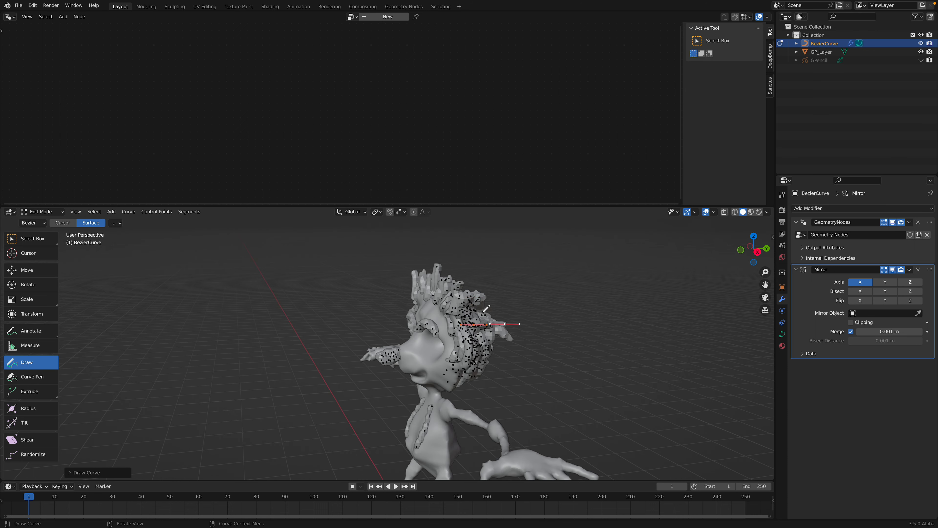
mouse_move(461, 289)
middle_down()
mouse_move(453, 302)
mouse_move(432, 272)
mouse_move(415, 284)
mouse_move(428, 285)
middle_up()
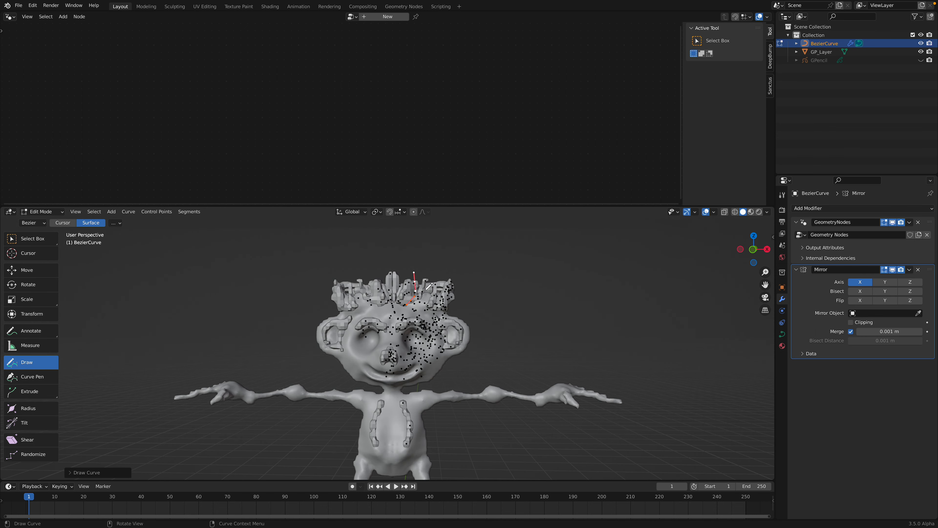
scroll(433, 278, up, 2)
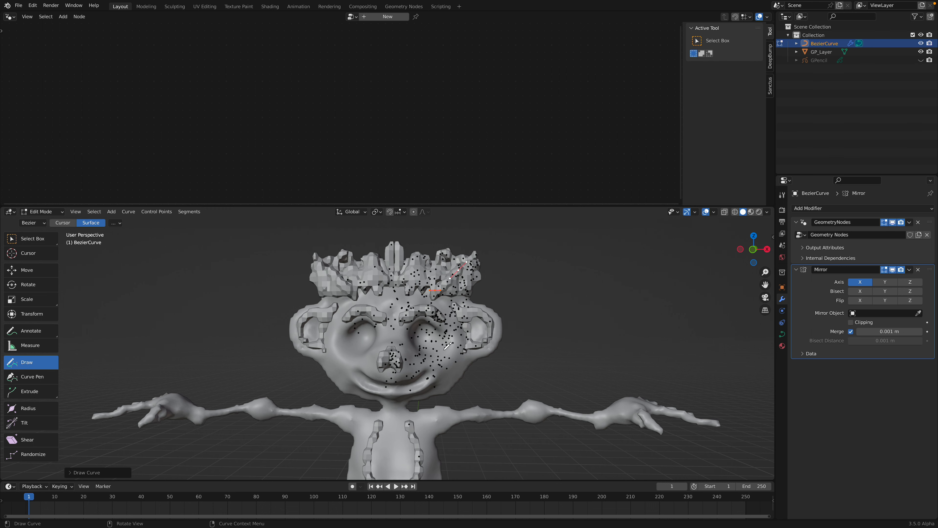
Draw a pupil curve inside the eye socket and lengthen the nose with curves at its tip
scroll(468, 301, up, 4)
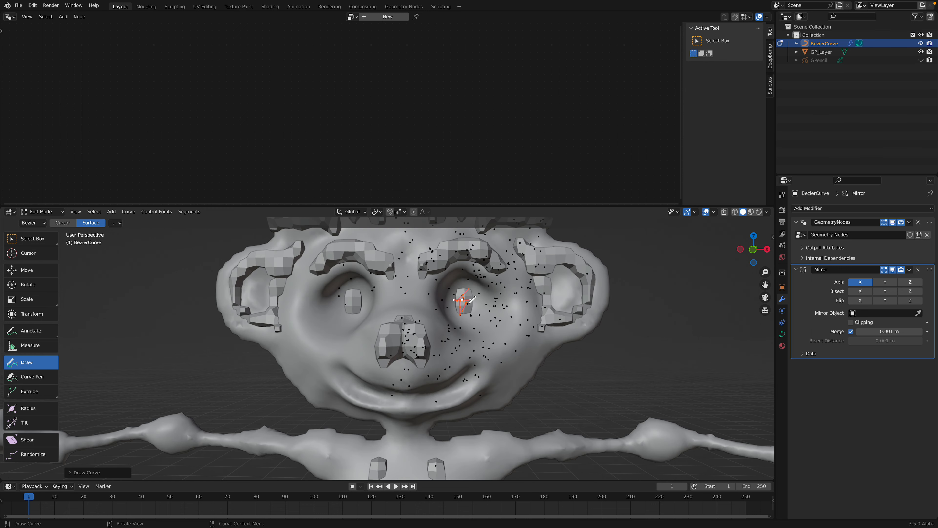
scroll(483, 298, down, 1)
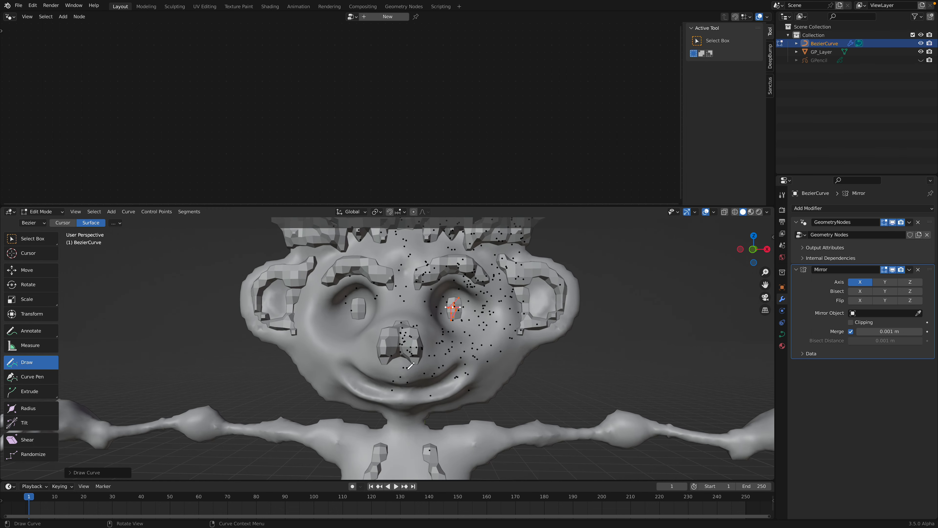
drag(398, 356, 399, 360)
middle_drag(406, 341, 365, 343)
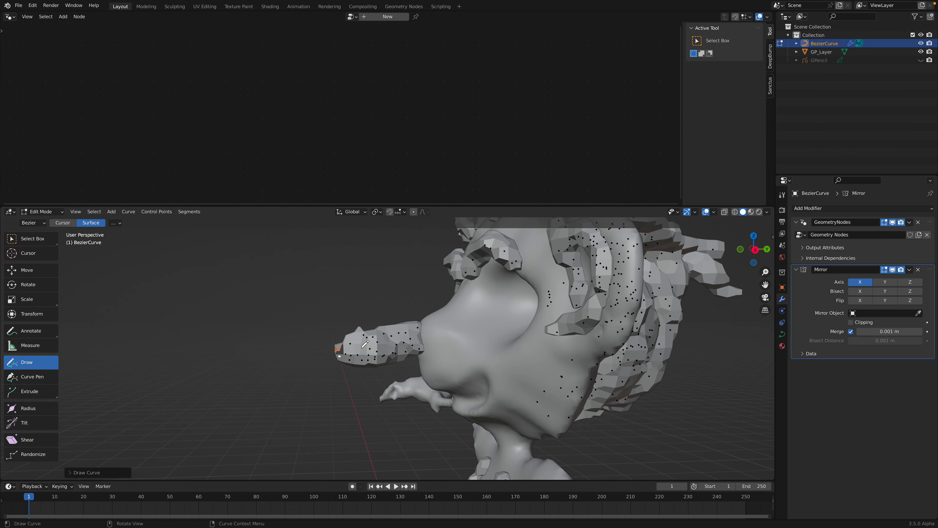
mouse_move(285, 336)
mouse_down()
mouse_move(295, 359)
mouse_move(296, 348)
mouse_up()
Draw collar and lapel curves across the upper chest towards its centre
middle_drag(343, 351, 435, 356)
shift+middle_drag(443, 442, 437, 368)
drag(419, 366, 431, 398)
shift+middle_drag(449, 359, 455, 289)
middle_drag(455, 289, 464, 290)
drag(422, 292, 406, 325)
drag(447, 276, 404, 311)
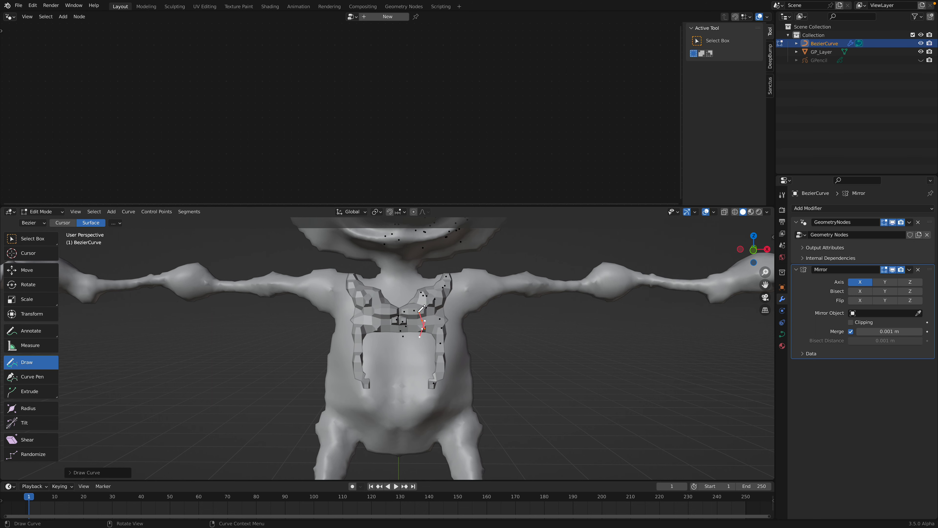
Draw the vest with curves from the shoulder down the torso, across the belly and along the waist
middle_drag(421, 329, 438, 303)
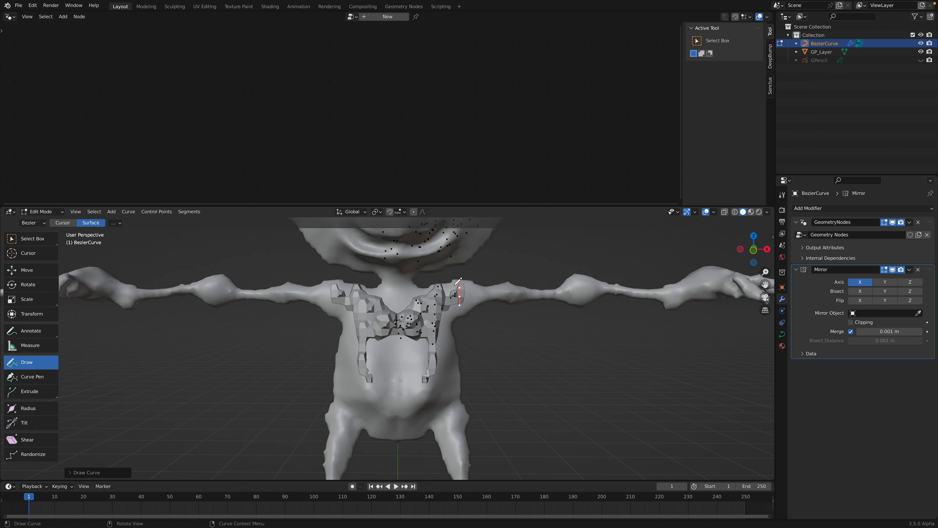
drag(456, 297, 439, 357)
shift+middle_drag(443, 332, 441, 306)
drag(453, 266, 441, 372)
drag(418, 324, 405, 377)
drag(398, 377, 445, 374)
shift+middle_drag(416, 385, 413, 326)
drag(397, 334, 440, 325)
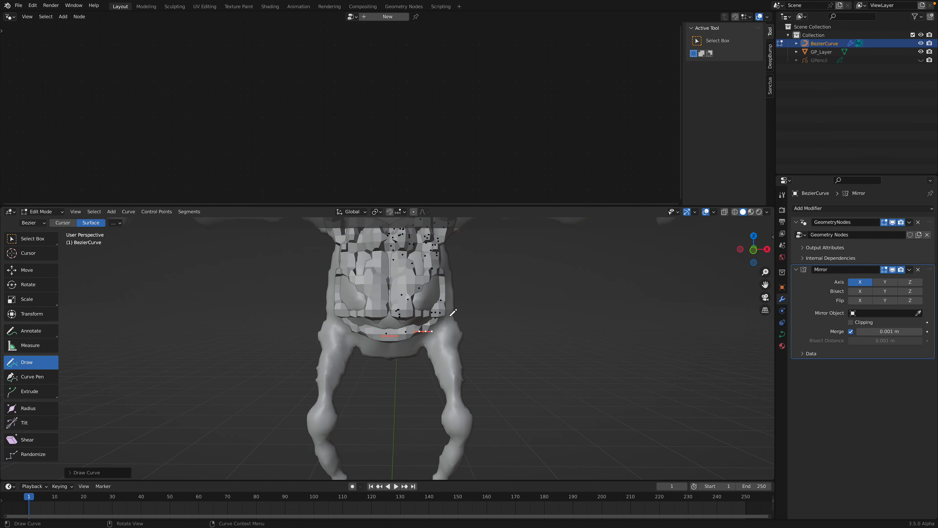
Continue the clothing curves around the side of the torso and waist, undoing the misplaced stroke
middle_drag(491, 324, 438, 325)
drag(438, 325, 511, 318)
middle_drag(510, 318, 405, 340)
key(ctrl+z)
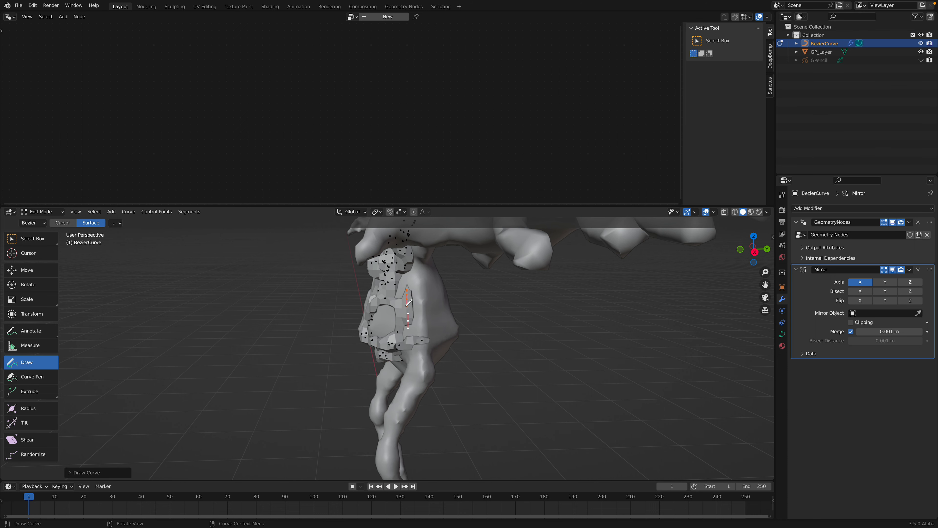
drag(420, 334, 420, 334)
mouse_move(420, 333)
middle_down()
mouse_move(430, 277)
mouse_move(416, 285)
mouse_move(403, 365)
mouse_move(377, 319)
mouse_move(476, 295)
middle_up()
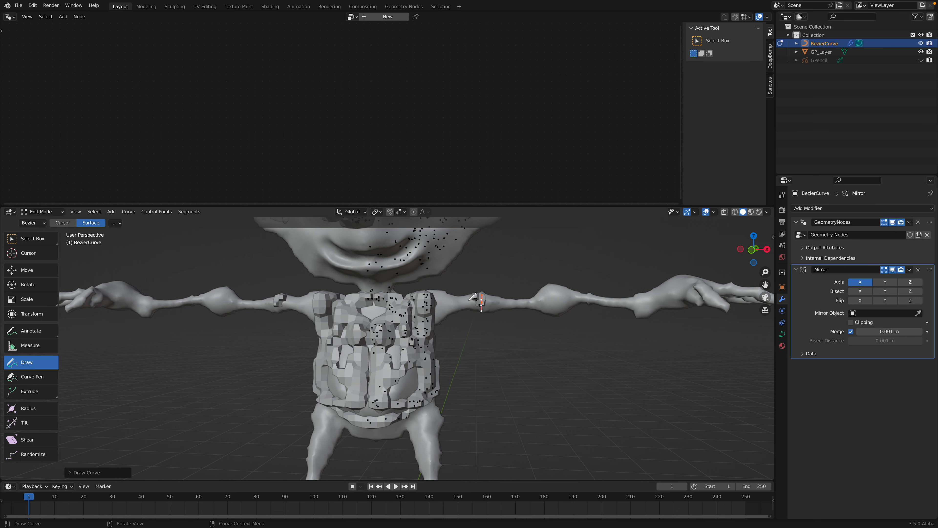
Draw sleeve curves around the upper arm, undoing the strokes that reach the elbow
drag(482, 309, 480, 311)
drag(554, 313, 555, 296)
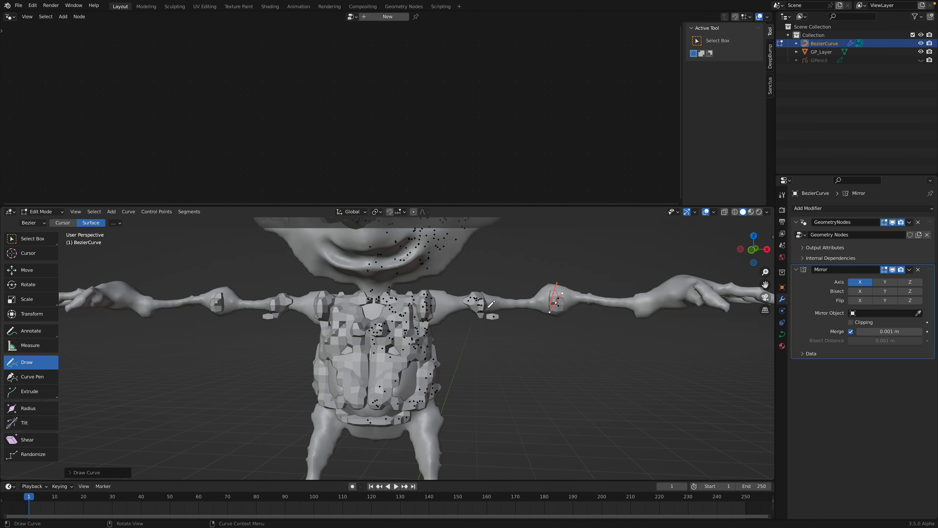
key(ctrl+z)
key(ctrl+z)
mouse_move(466, 313)
mouse_down()
mouse_move(463, 302)
mouse_move(448, 302)
mouse_up()
Draw curves around the wrist and the back of the hand as a cuff
scroll(462, 297, down, 2)
middle_drag(449, 302, 456, 303)
drag(590, 309, 614, 305)
drag(615, 301, 623, 296)
mouse_move(635, 323)
middle_down()
mouse_move(624, 298)
mouse_move(625, 331)
mouse_move(597, 337)
mouse_move(628, 344)
middle_up()
Draw curves across the top of the thigh to start the shorts
shift+middle_drag(627, 344, 550, 362)
middle_drag(416, 388, 419, 355)
middle_drag(414, 458, 438, 289)
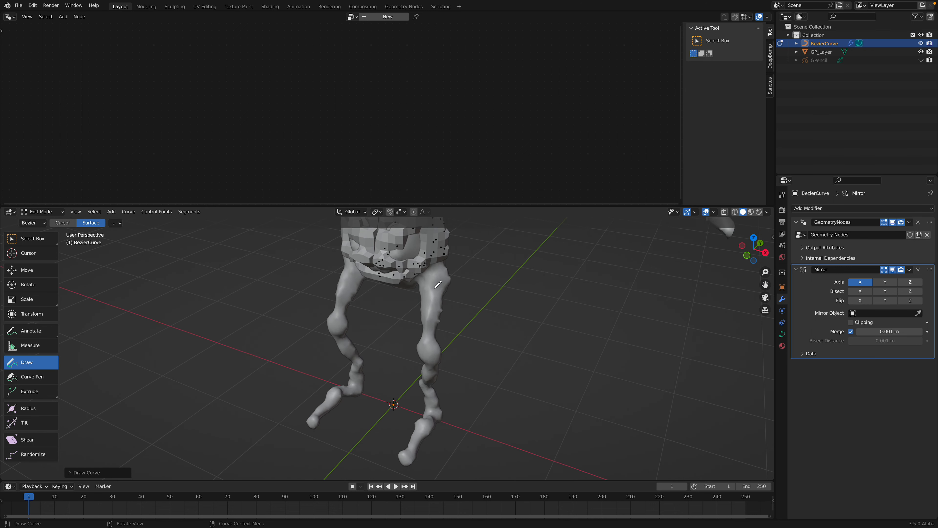
drag(419, 280, 438, 275)
middle_drag(440, 274, 461, 262)
Try to extend the shorts with curves running down the leg
drag(377, 302, 388, 300)
drag(393, 305, 401, 362)
middle_drag(405, 372, 355, 365)
key(ctrl+z)
key(ctrl+z)
Draw a curve at the centre of the upper chest just below the neck
mouse_move(505, 392)
middle_down()
mouse_move(470, 390)
mouse_move(425, 355)
mouse_move(442, 363)
mouse_move(458, 332)
mouse_move(438, 410)
mouse_move(416, 367)
middle_up()
scroll(438, 410, down, 3)
drag(417, 367, 396, 355)
mouse_move(390, 350)
shift+middle_down()
mouse_move(390, 401)
mouse_move(385, 339)
mouse_move(397, 331)
mouse_move(408, 339)
shift+middle_up()
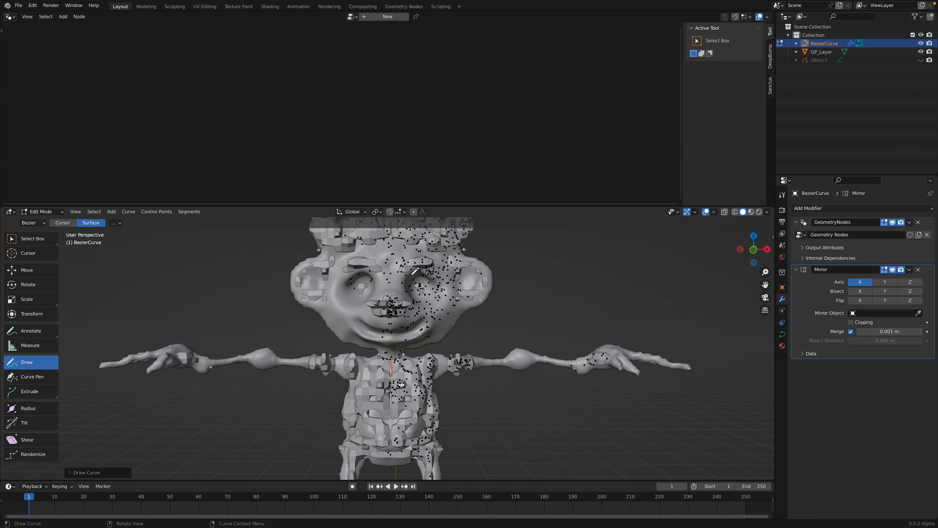
scroll(414, 271, up, 5)
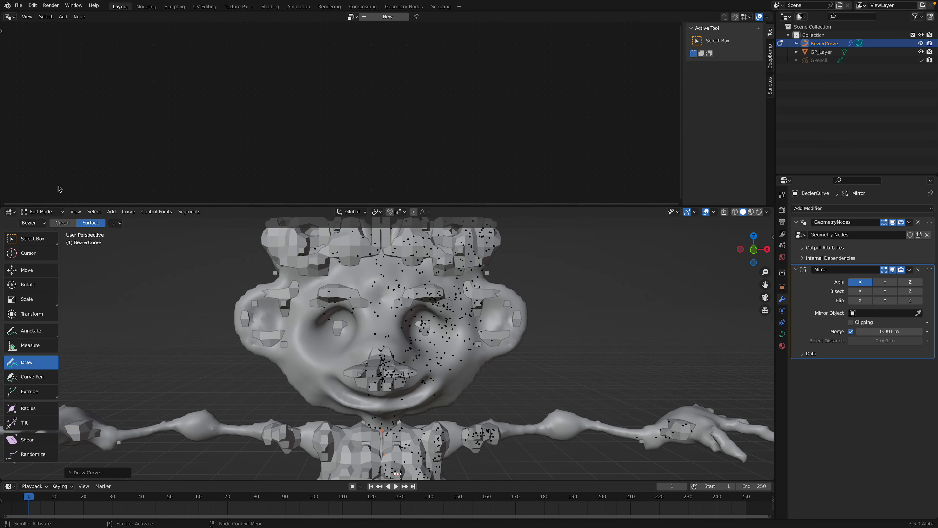
Return to Object Mode and set the Points to Volume voxel amount to 120 in the curve's geometry nodes
key(Tab)
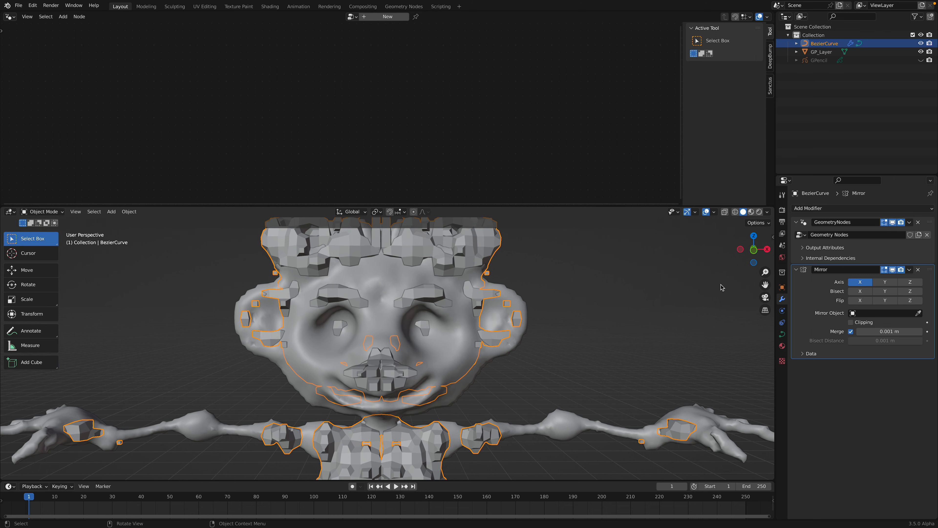
click(930, 231)
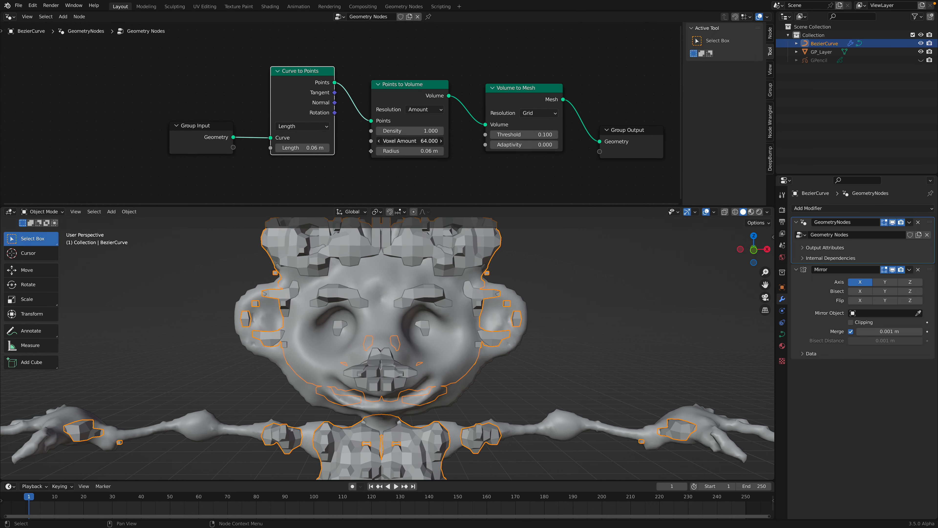
click(427, 143)
text(120)
key(Return)
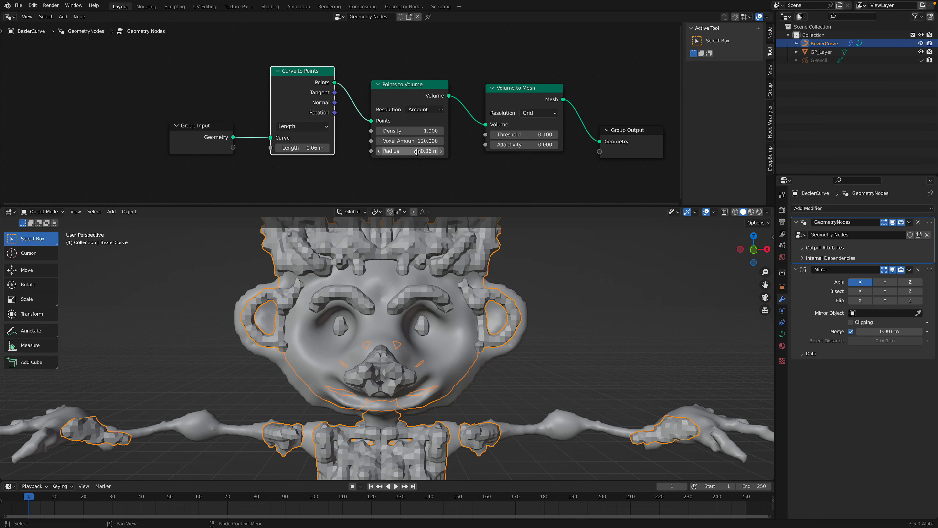
Insert a Set Shade Smooth node between Volume to Mesh and the Group Output, moving the output aside
middle_drag(658, 121, 486, 118)
drag(473, 129, 527, 140)
key(shift+a)
click(456, 112)
text(smoo)
click(479, 135)
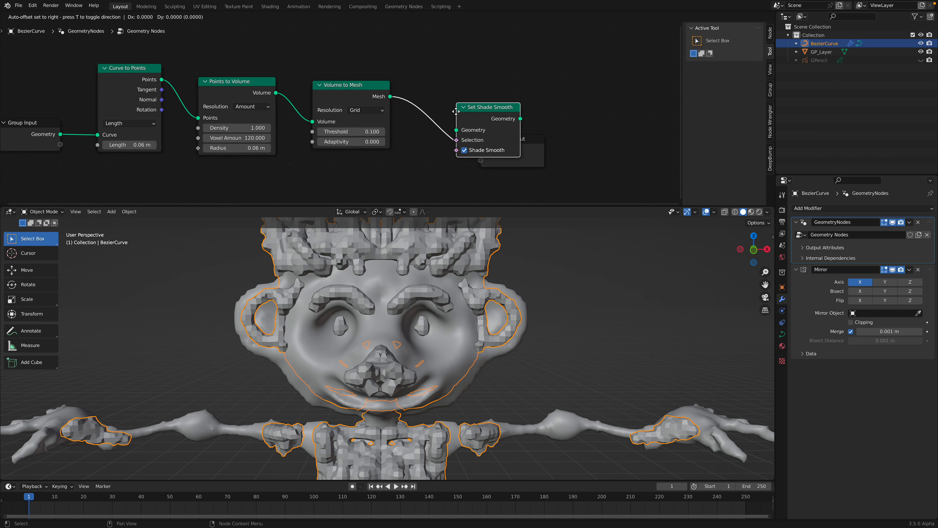
click(458, 115)
Check the smooth-shaded figure from several angles and save the file
scroll(514, 281, down, 3)
click(514, 282)
middle_drag(514, 282, 465, 319)
click(401, 345)
middle_drag(400, 345, 436, 314)
key(ctrl+s)
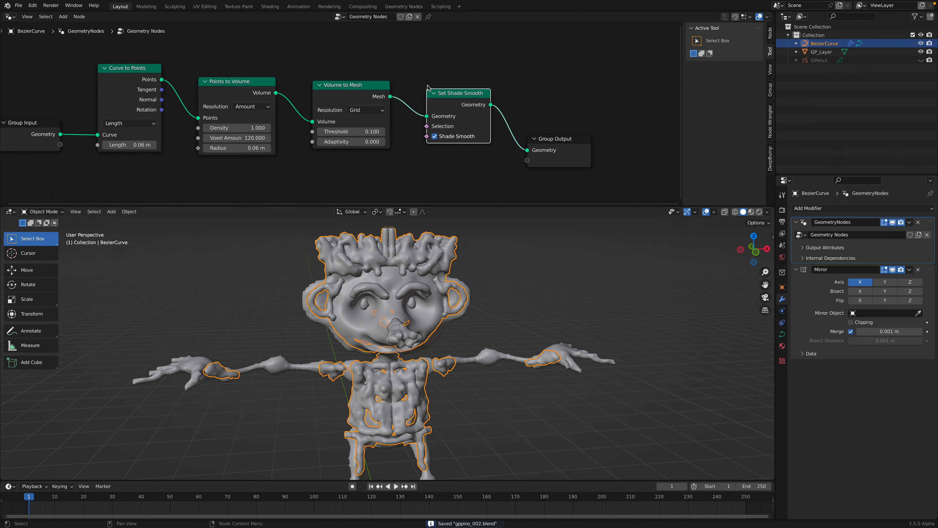
Set the Volume to Mesh adaptivity to 0.550 and save the file
scroll(352, 118, up, 1)
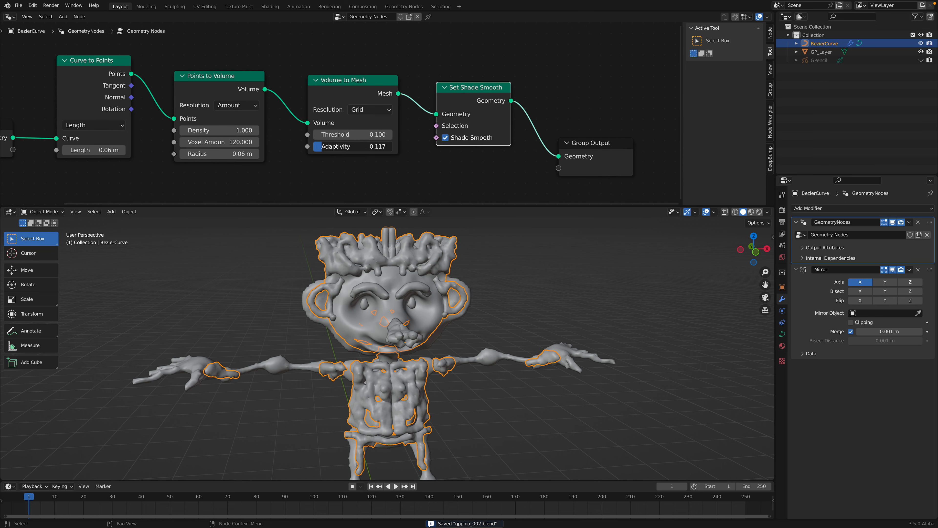
drag(347, 147, 357, 146)
middle_drag(491, 334, 486, 298)
key(ctrl+s)
Enable Bisect on X in the Mirror modifier and enlarge the 3D viewport
click(860, 291)
scroll(470, 328, down, 2)
click(486, 296)
drag(524, 206, 515, 144)
middle_drag(413, 281, 474, 315)
scroll(474, 315, up, 2)
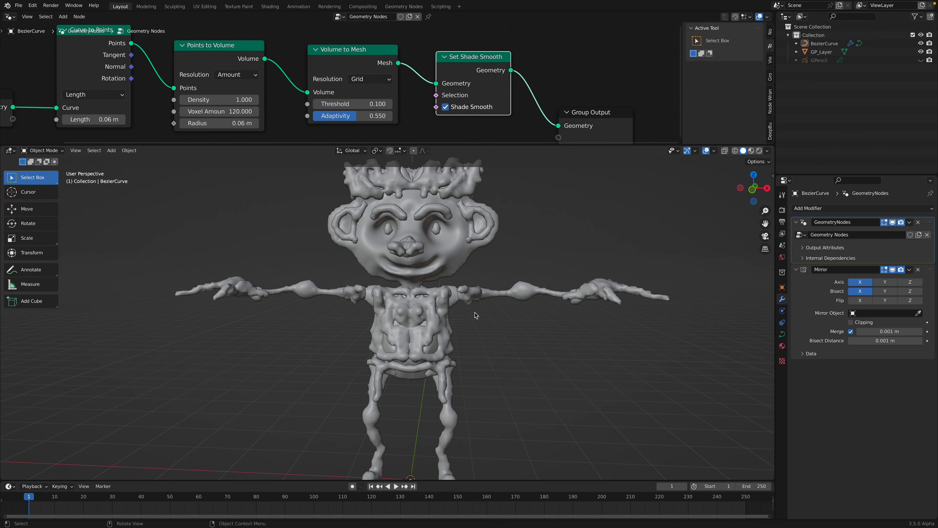
Add a Remesh modifier to the curve object after the Mirror modifier
click(860, 209)
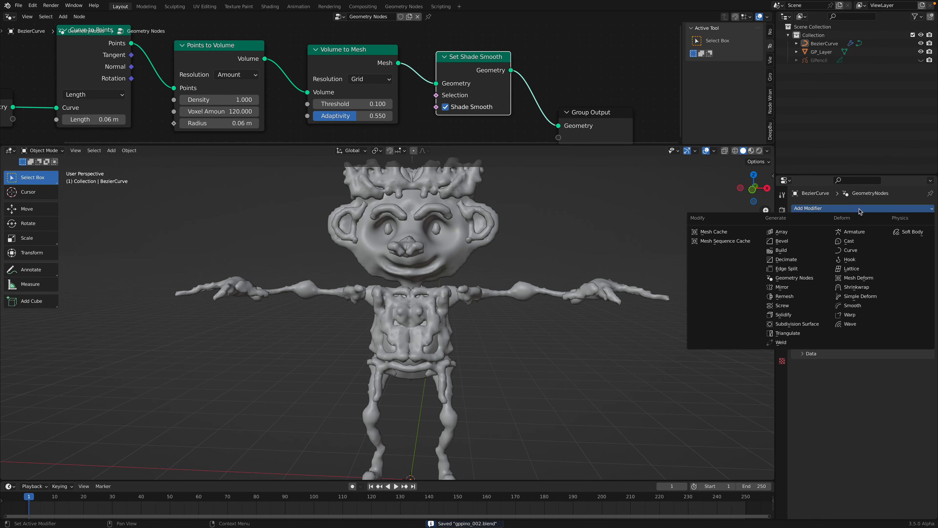
click(801, 296)
middle_drag(582, 320, 657, 314)
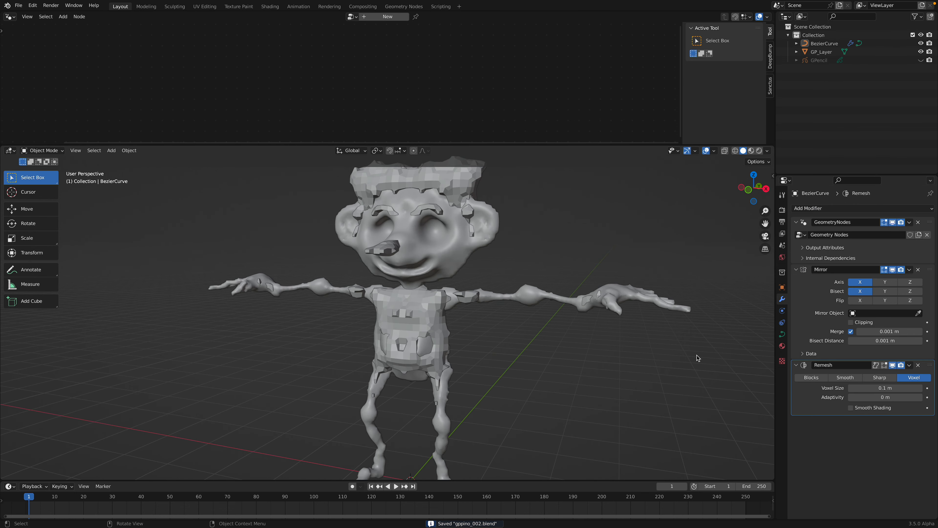
Set the curve object's Remesh voxel size to 0.03 m, enable Smooth Shading and save the file
click(886, 389)
text(0.03)
key(Return)
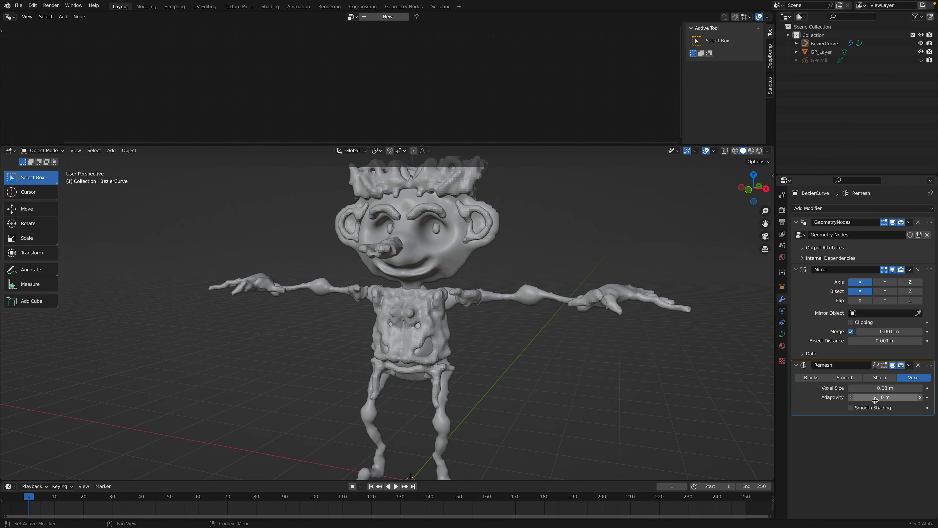
click(868, 407)
mouse_move(591, 354)
middle_down()
mouse_move(640, 356)
mouse_move(578, 350)
mouse_move(619, 350)
mouse_move(501, 297)
mouse_move(472, 310)
mouse_move(446, 300)
mouse_move(465, 310)
mouse_move(561, 310)
mouse_move(477, 342)
mouse_move(433, 332)
mouse_move(450, 321)
middle_up()
key(ctrl+s)
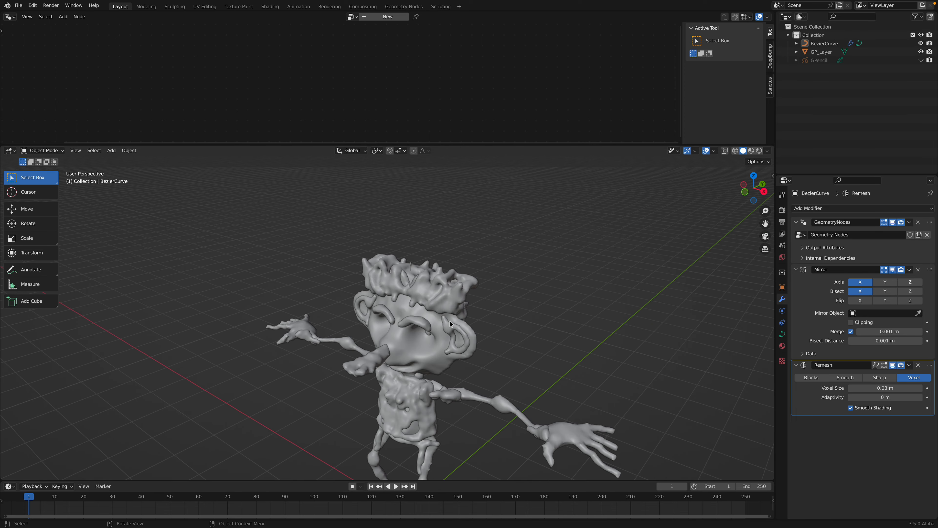
Select the curve object, show its geometry node tree and examine the remeshed hair and face from several angles
scroll(481, 266, up, 6)
click(500, 225)
middle_drag(500, 225, 571, 229)
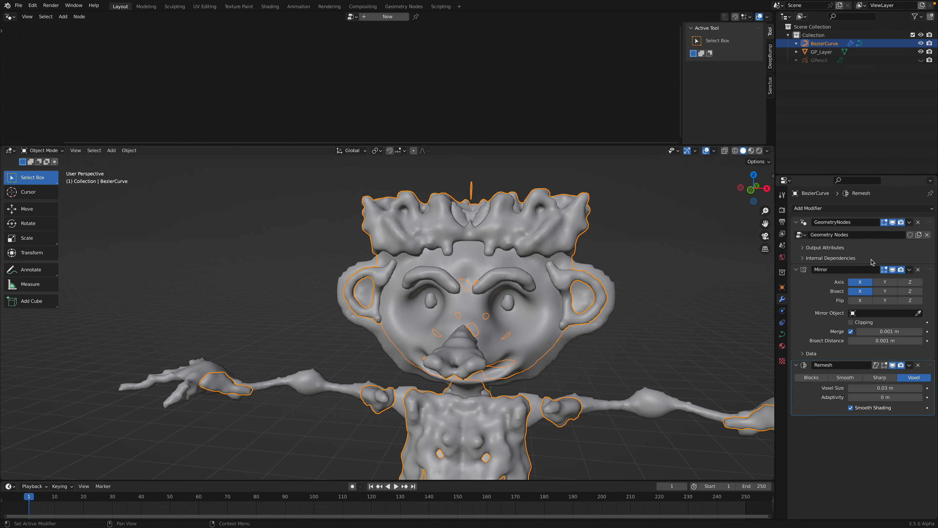
click(929, 228)
mouse_move(501, 203)
middle_down()
mouse_move(478, 241)
mouse_move(509, 199)
mouse_move(489, 193)
middle_up()
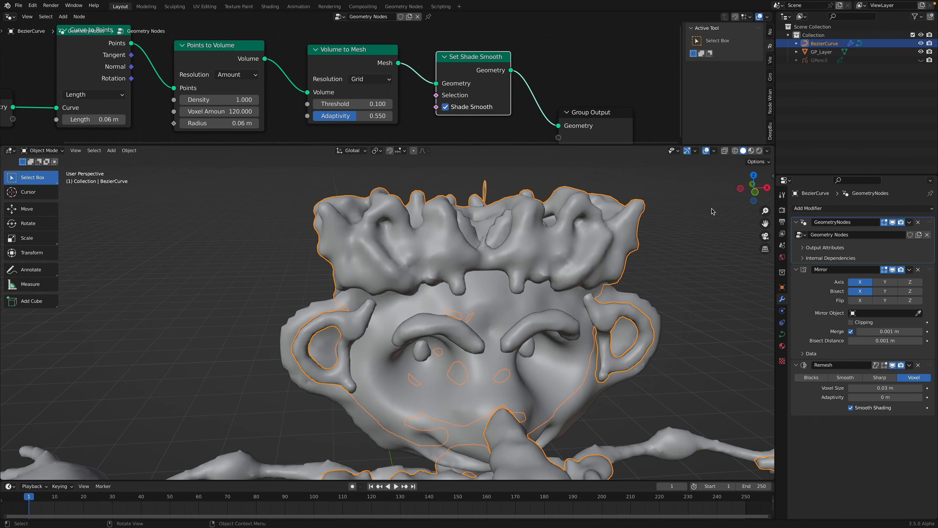
click(758, 193)
shift+middle_drag(510, 259, 491, 254)
right_click(501, 248)
click(500, 246)
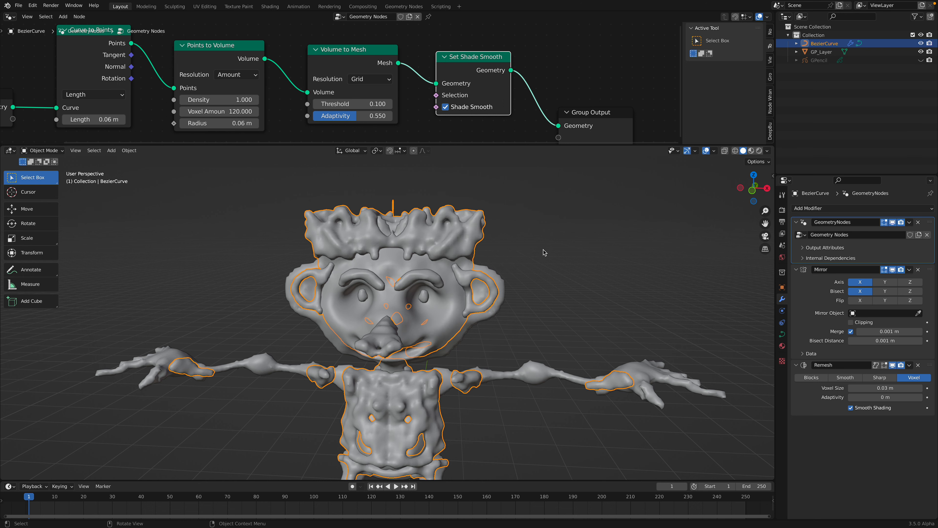
Save the file as a new version named gppino_003.blend
click(18, 5)
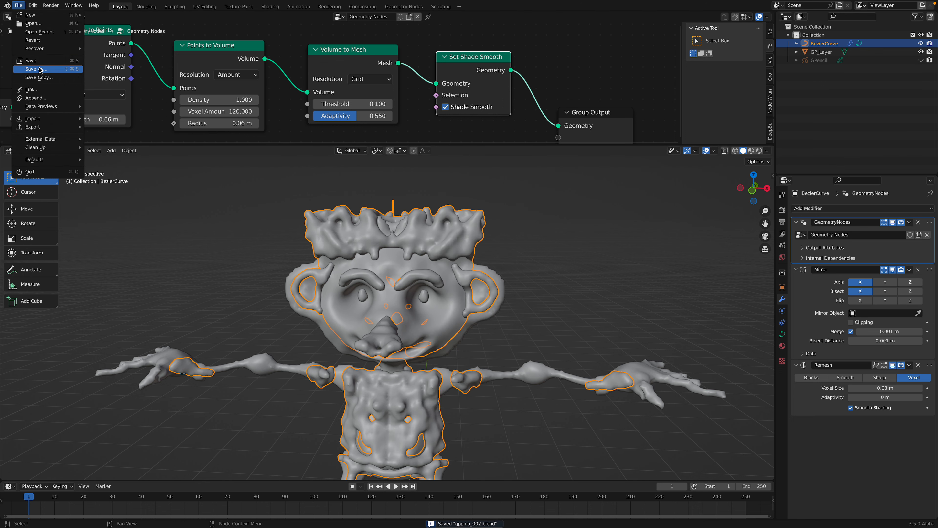
click(30, 69)
click(630, 477)
click(723, 476)
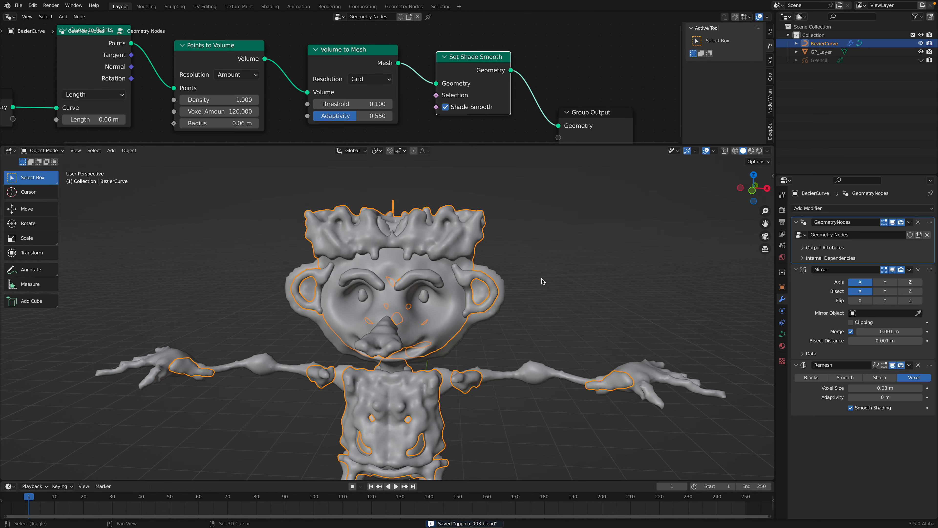
Convert the curve object with its modifiers to a mesh
middle_drag(510, 259, 496, 259)
right_click(481, 232)
mouse_move(477, 261)
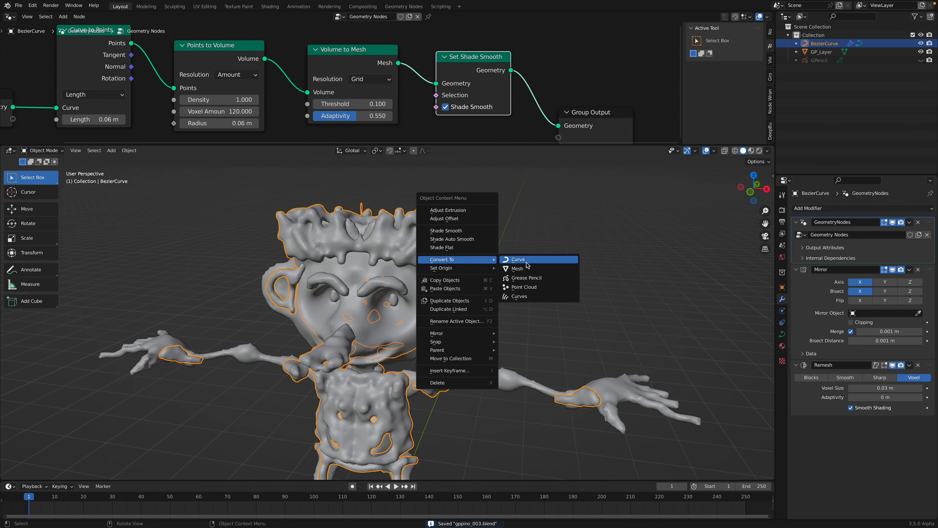
click(537, 271)
Delete the small stray fragment floating above the hair from the converted mesh and return to Object Mode
scroll(501, 280, down, 3)
scroll(432, 280, up, 3)
mouse_move(418, 283)
middle_down()
mouse_move(436, 275)
mouse_move(405, 271)
mouse_move(425, 273)
mouse_move(413, 266)
middle_up()
key(Tab)
scroll(392, 276, up, 1)
scroll(414, 267, up, 2)
click(420, 252)
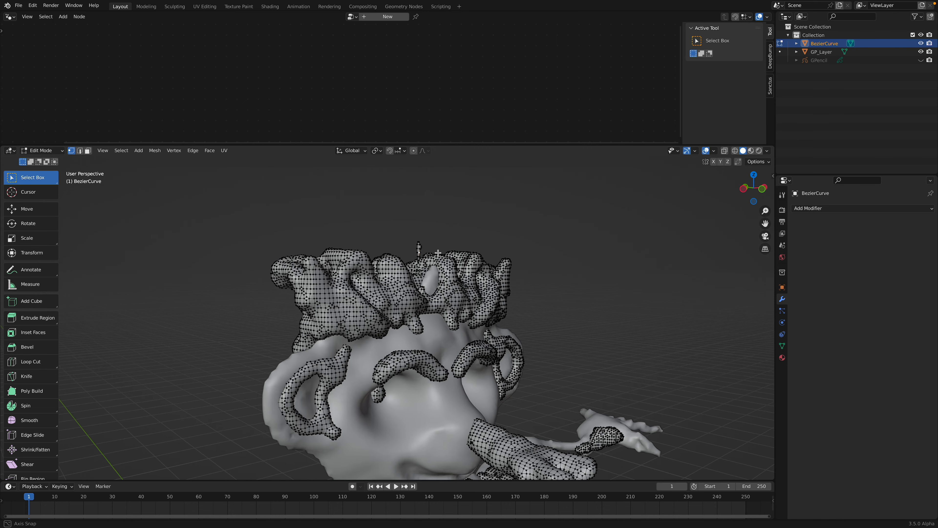
key(ctrl+l)
key(x)
click(419, 253)
scroll(421, 259, down, 3)
shift+middle_drag(443, 370, 442, 277)
scroll(455, 314, down, 2)
middle_drag(491, 333, 454, 349)
key(Tab)
Join the hair and clothing detail mesh into the GP_Layer body mesh
middle_drag(389, 330, 424, 331)
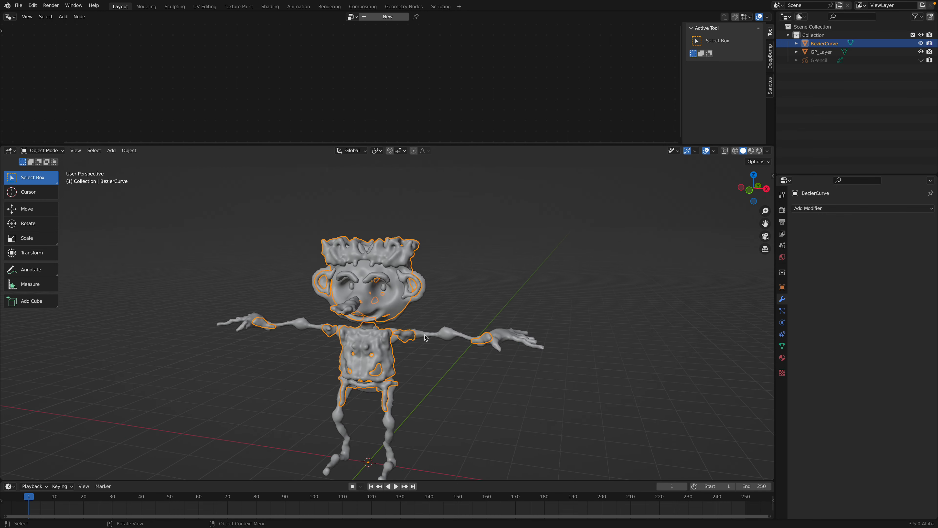
scroll(423, 331, up, 1)
shift+click(404, 310)
key(ctrl+j)
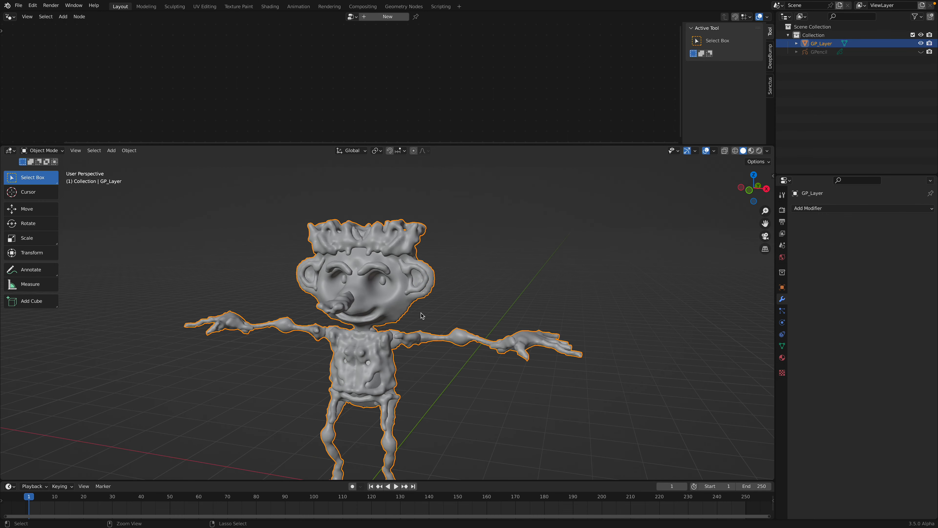
Add a Remesh modifier to the joined figure with Smooth Shading and a voxel size of 0.02 m
middle_drag(422, 315, 425, 299)
right_click(425, 299)
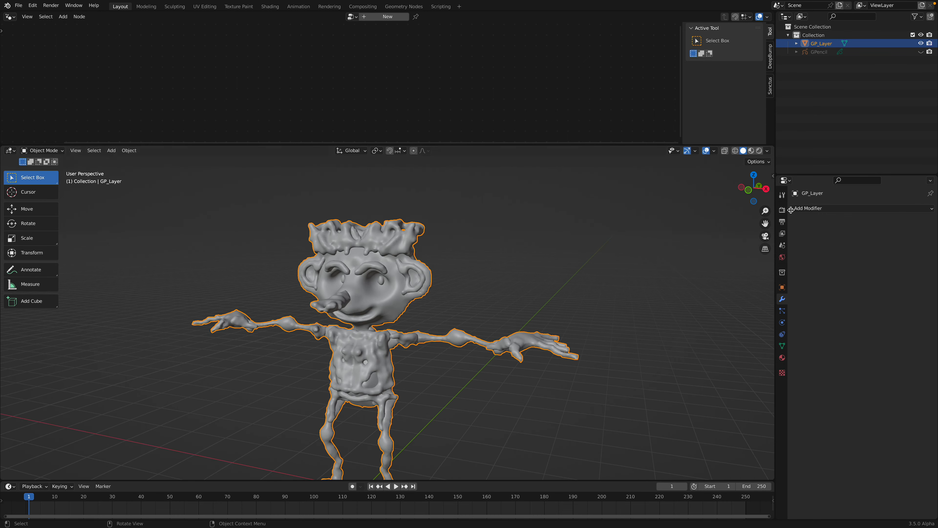
click(807, 209)
click(775, 325)
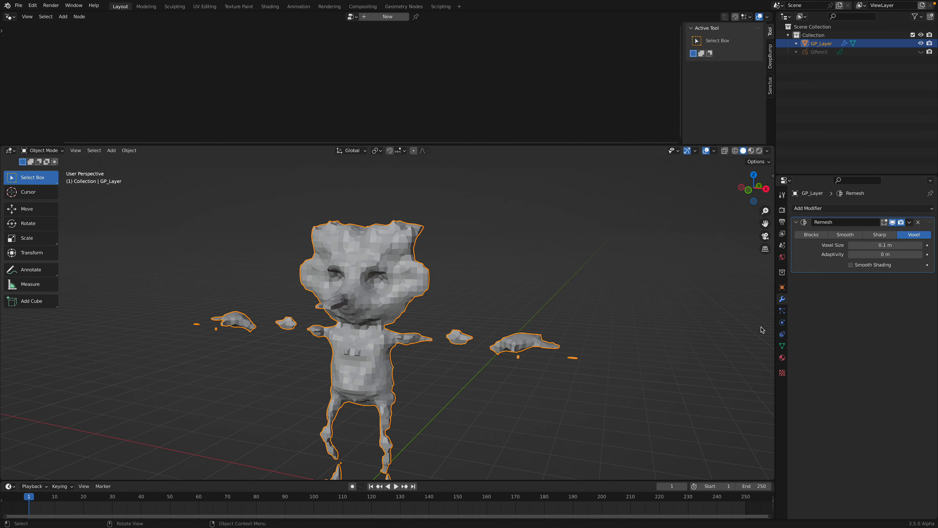
click(866, 264)
click(871, 245)
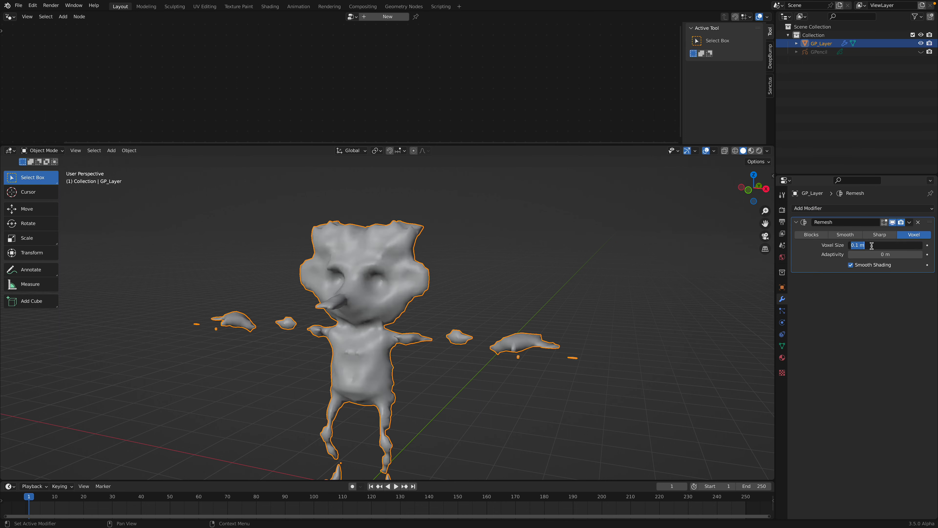
key(Return)
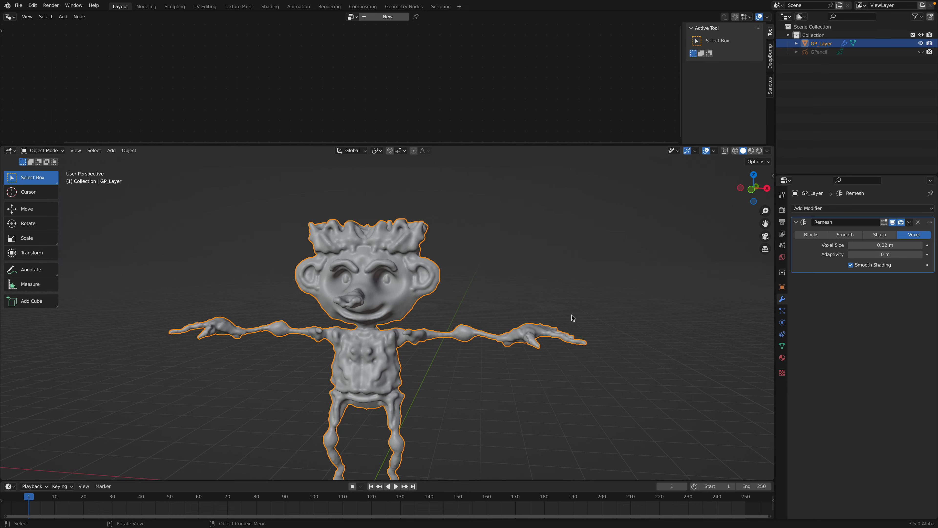
Examine the remeshed figure from several angles, briefly changing the viewport shading
scroll(572, 283, up, 2)
middle_drag(709, 267, 521, 341)
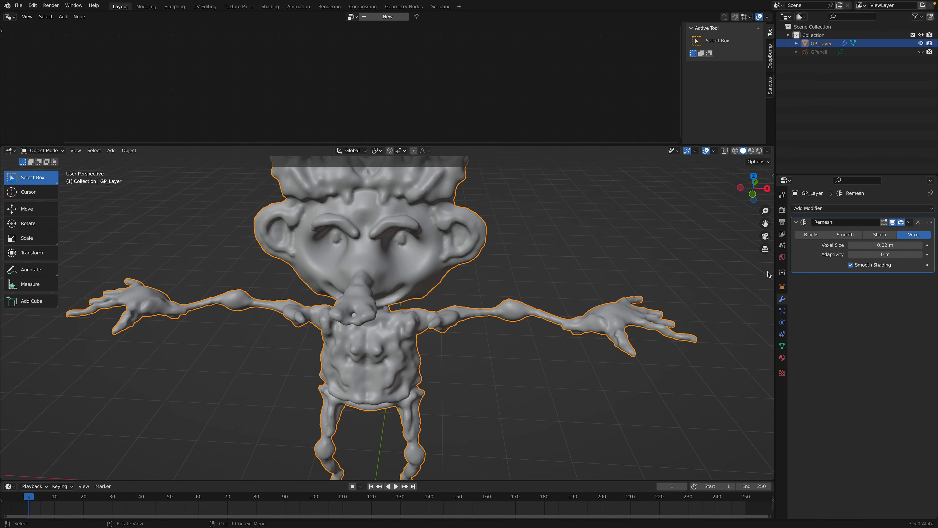
key(z)
middle_drag(558, 261, 450, 268)
click(520, 259)
key(z)
click(545, 264)
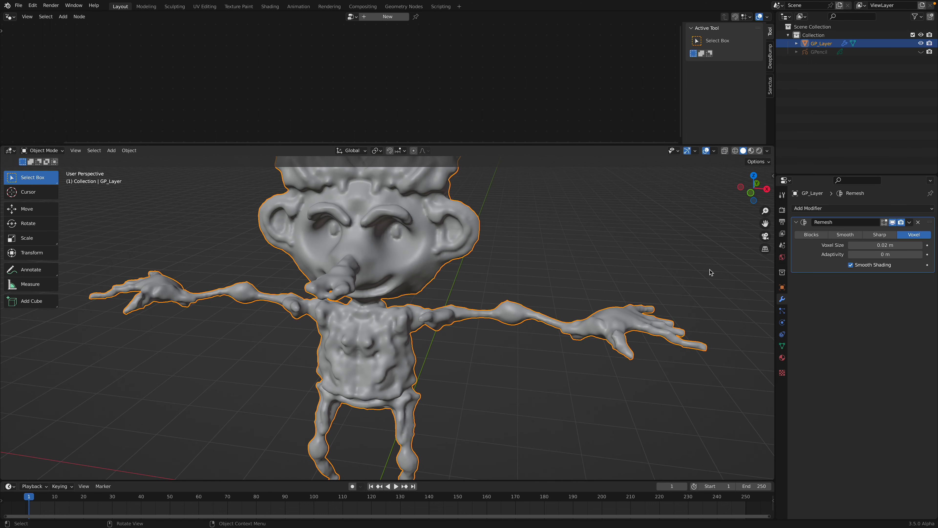
Try a Remesh voxel size of 0.05 m, settle on 0.03 m and convert the figure to a mesh
key(Return)
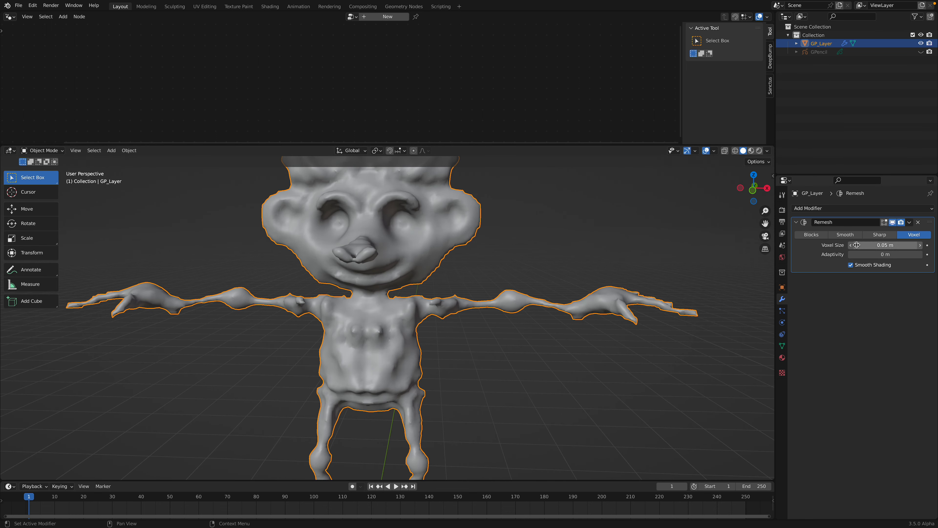
text(3)
key(Return)
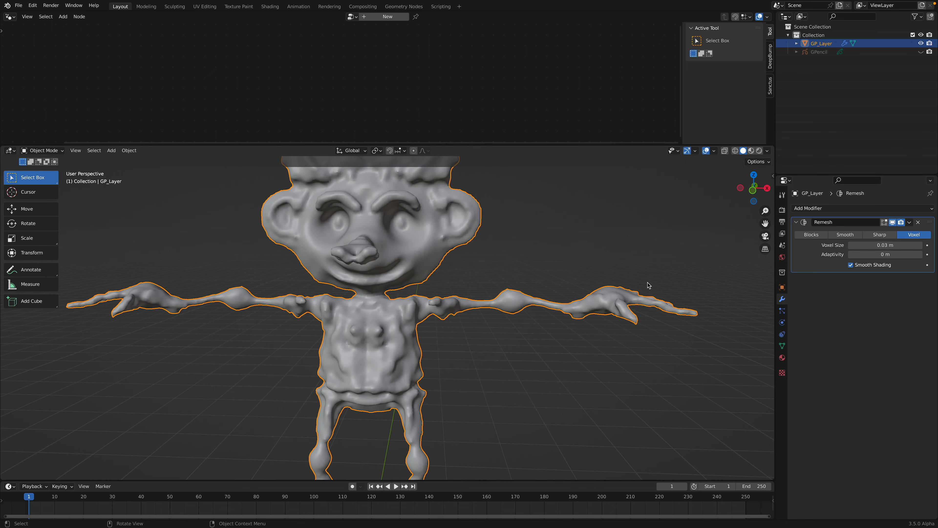
right_click(534, 279)
mouse_move(532, 277)
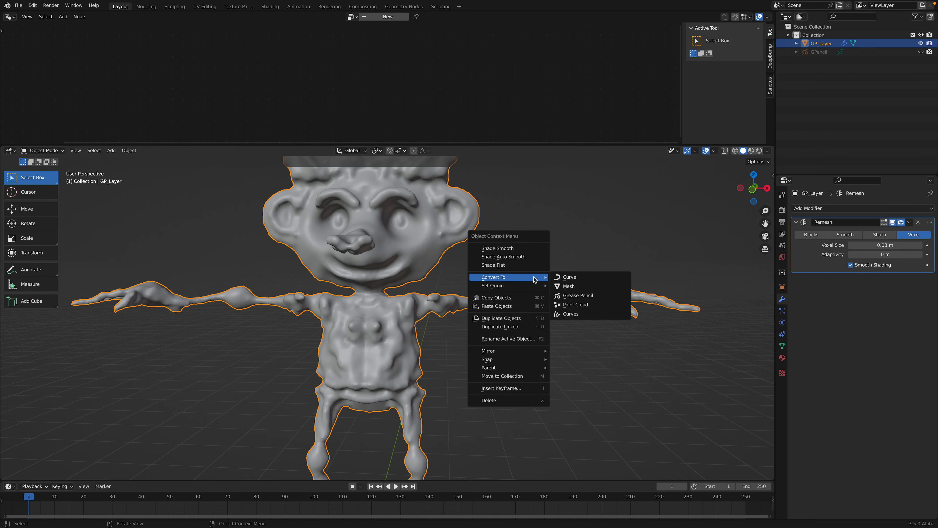
click(573, 285)
Switch the figure to Sculpt Mode and enlarge the tool list and the 3D viewport
click(39, 155)
click(42, 180)
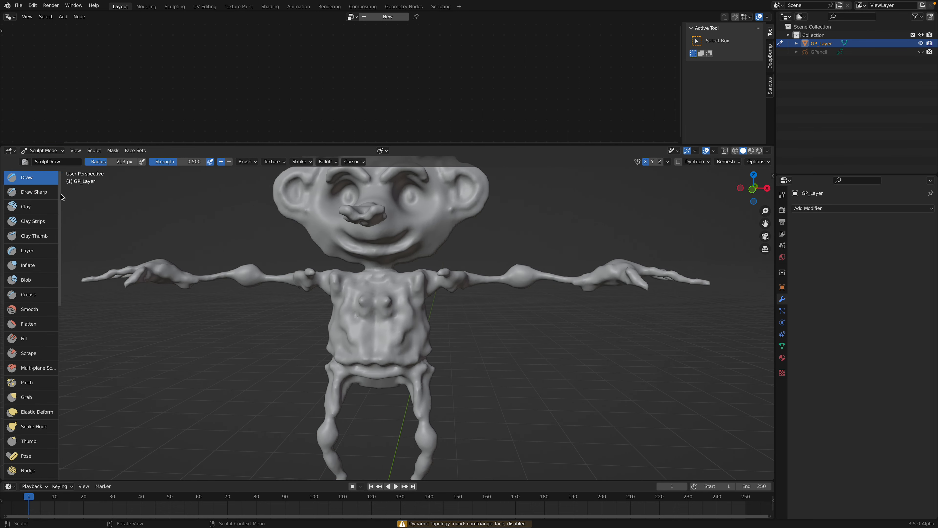
drag(59, 193, 61, 192)
drag(183, 146, 183, 81)
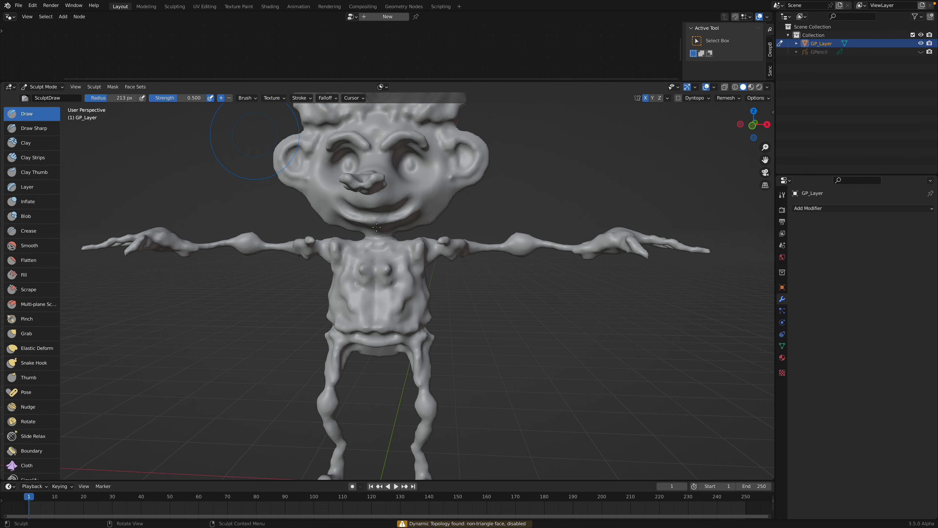
Smooth the bumps across the front of the torso, from the belly up to the chest and shoulders
scroll(235, 248, up, 3)
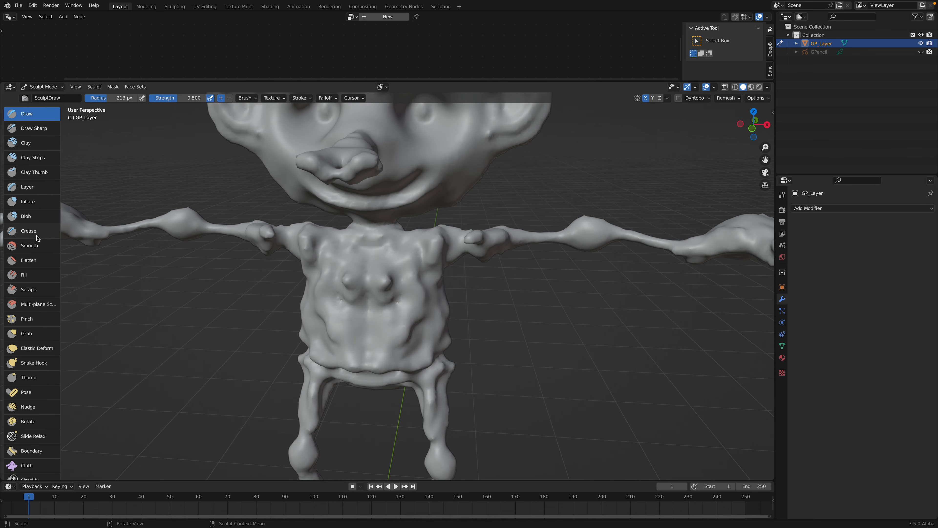
shift+drag(390, 283, 382, 289)
shift+middle_drag(383, 290, 386, 281)
shift+drag(387, 282, 397, 274)
middle_drag(399, 274, 415, 260)
shift+drag(413, 320, 410, 325)
middle_drag(411, 325, 409, 314)
shift+drag(408, 314, 425, 286)
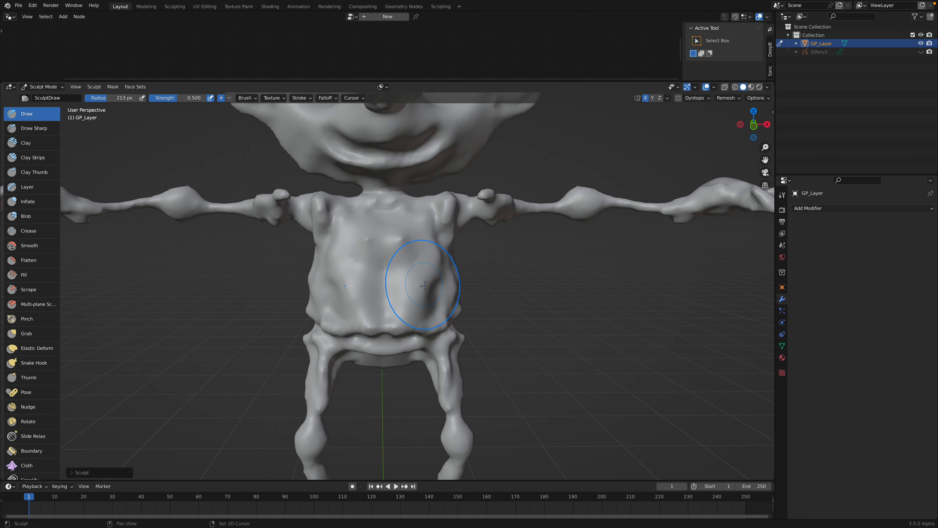
shift+middle_drag(417, 251, 413, 305)
ctrl+middle_drag(413, 305, 419, 289)
shift+drag(447, 252, 450, 270)
shift+drag(404, 248, 377, 248)
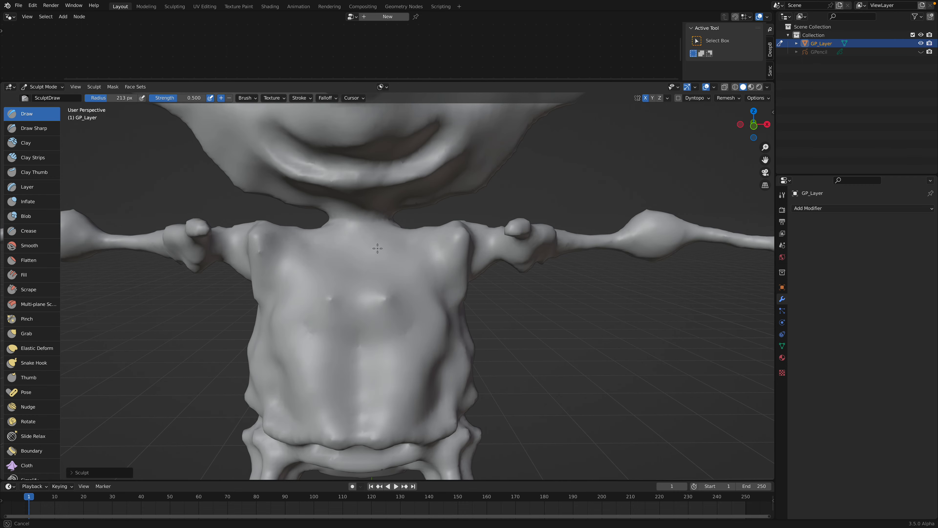
Smooth the lumpy tip of the nose
shift+middle_drag(390, 207, 394, 333)
middle_drag(402, 252, 408, 246)
shift+drag(413, 238, 392, 246)
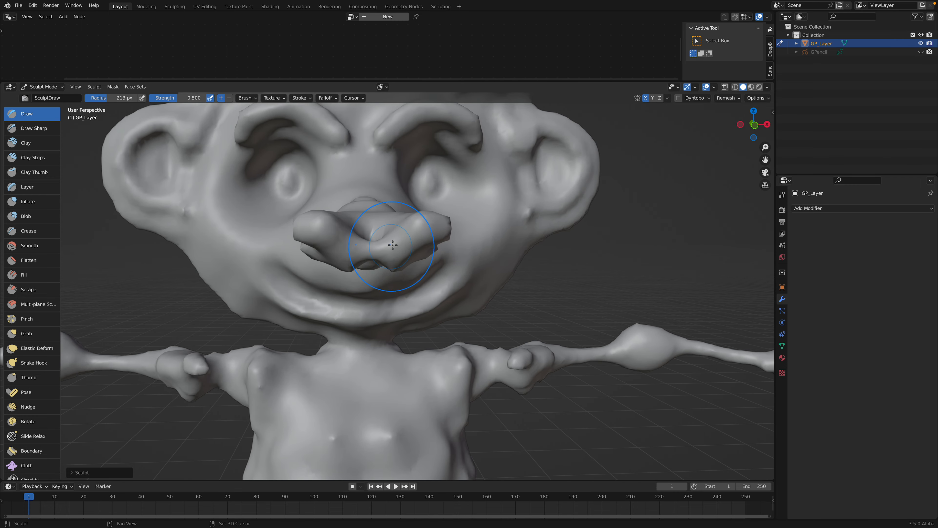
Narrow the forked nose tip with the Grab brush and smooth it along the nose
mouse_move(394, 282)
middle_down()
mouse_move(387, 377)
mouse_move(398, 339)
mouse_move(398, 377)
mouse_move(407, 340)
mouse_move(408, 361)
middle_up()
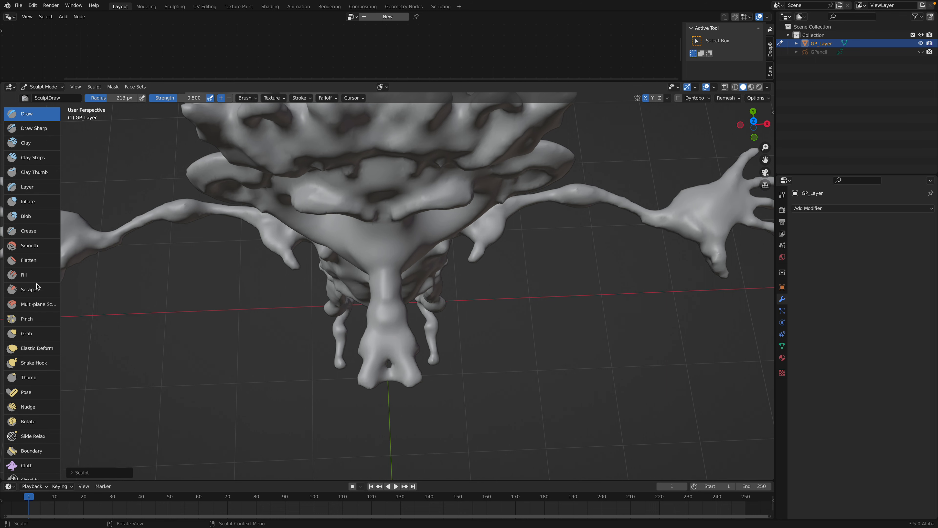
click(33, 327)
scroll(454, 349, down, 2)
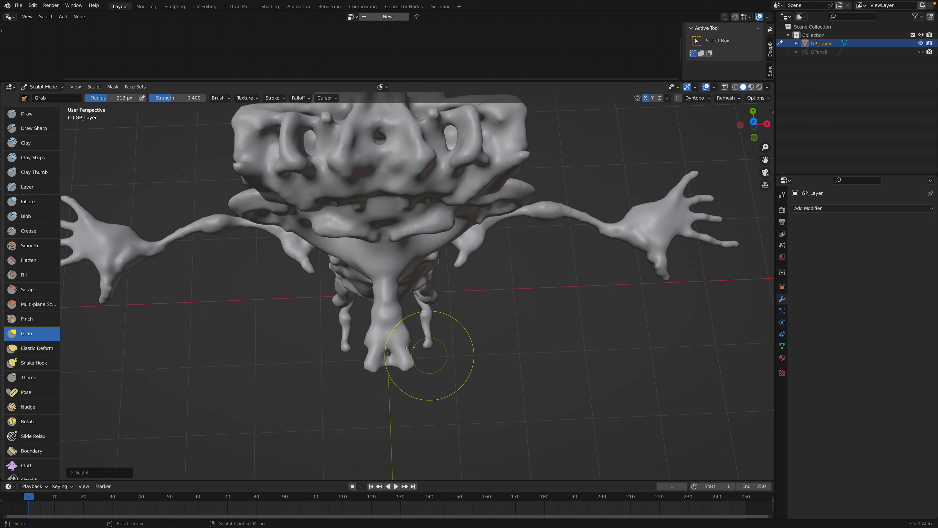
drag(392, 347, 393, 348)
mouse_move(399, 357)
mouse_down()
mouse_move(395, 346)
mouse_move(394, 357)
mouse_up()
shift+drag(394, 356, 396, 349)
mouse_move(396, 348)
shift+mouse_down()
mouse_move(390, 309)
mouse_move(400, 265)
shift+mouse_up()
Pull the front hair tufts up into uneven spikes with the Grab brush
middle_drag(402, 260, 426, 159)
drag(401, 172, 407, 152)
drag(370, 175, 374, 161)
mouse_move(362, 164)
mouse_down()
mouse_move(355, 175)
mouse_move(322, 159)
mouse_up()
drag(353, 172, 358, 162)
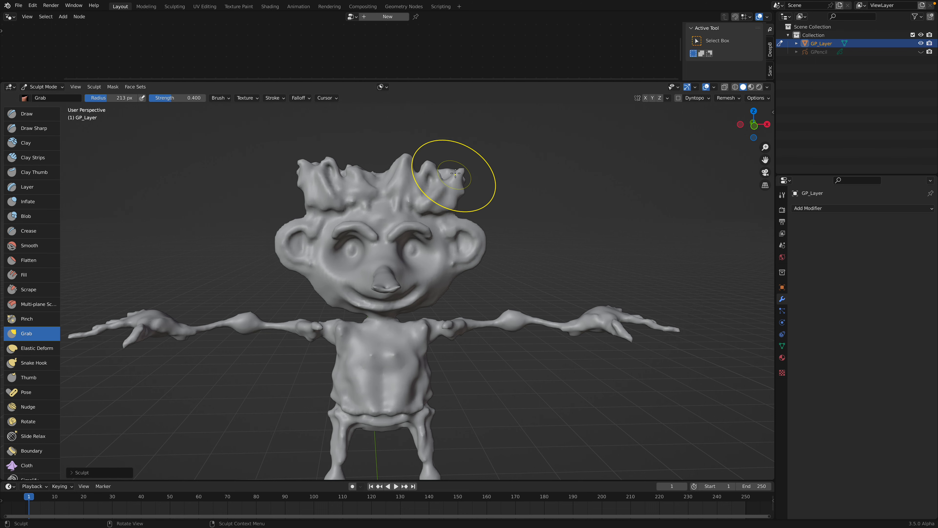
Reshape the length of the nose from above with the Grab brush
middle_drag(429, 244, 418, 317)
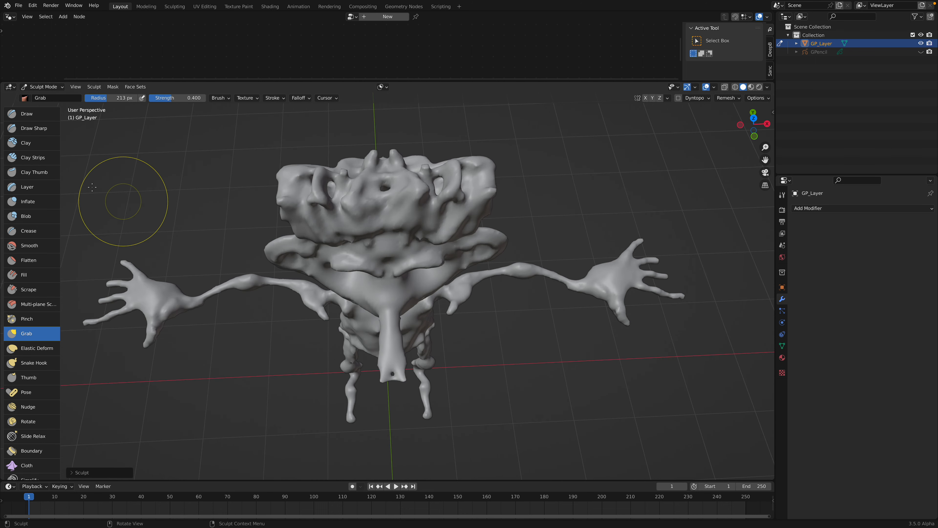
middle_drag(371, 380, 370, 400)
drag(394, 400, 393, 391)
drag(393, 391, 385, 377)
drag(390, 374, 390, 366)
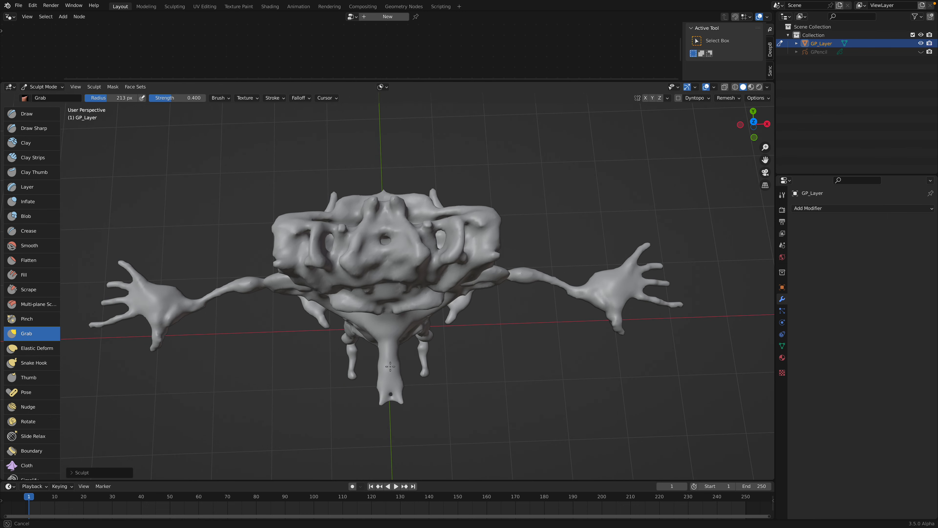
Adjust the body and shoulder shape from other angles with the Grab brush
mouse_move(429, 324)
middle_down()
mouse_move(583, 248)
mouse_move(569, 250)
middle_up()
scroll(518, 265, up, 2)
drag(470, 281, 477, 273)
mouse_move(473, 276)
middle_down()
mouse_move(500, 229)
mouse_move(450, 231)
middle_up()
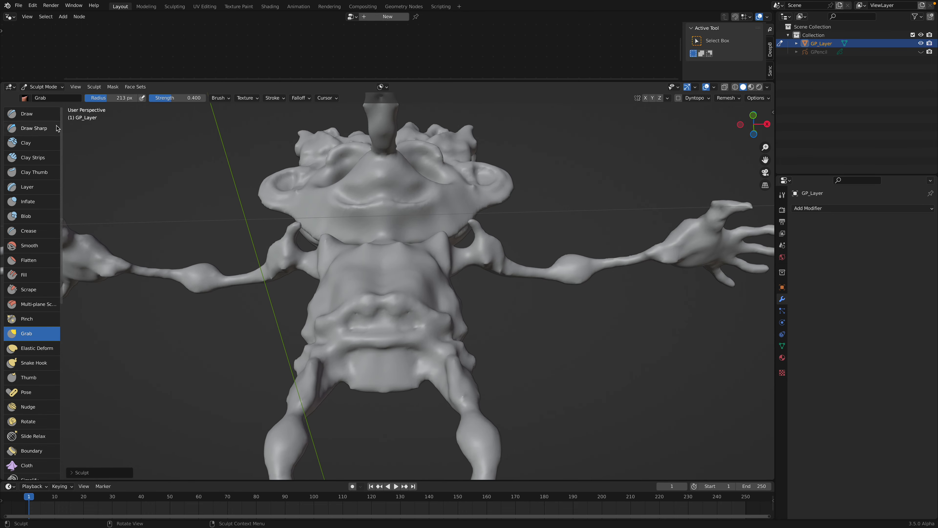
middle_drag(400, 271, 398, 238)
drag(476, 216, 482, 228)
Thicken the lower ends of both legs into feet with the Inflate brush
mouse_move(487, 281)
middle_down()
mouse_move(504, 397)
mouse_move(478, 325)
middle_up()
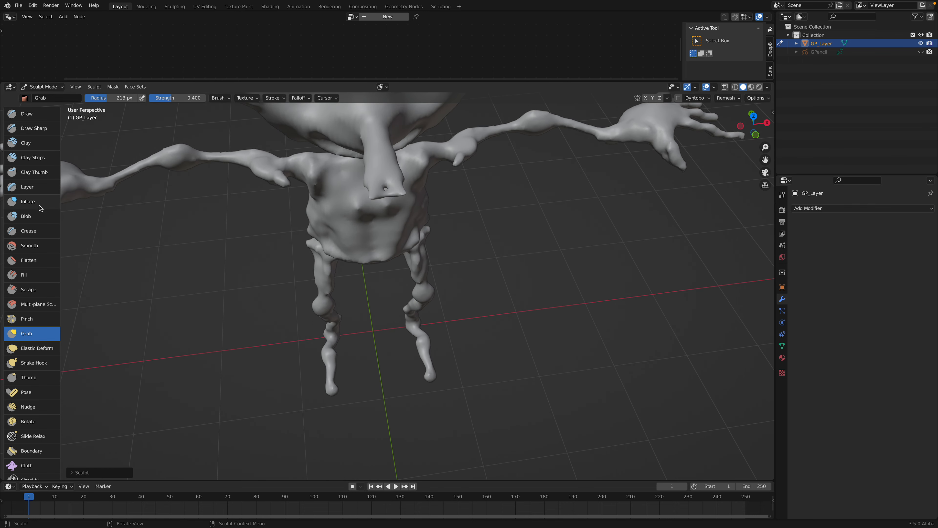
click(28, 201)
middle_drag(398, 343, 411, 355)
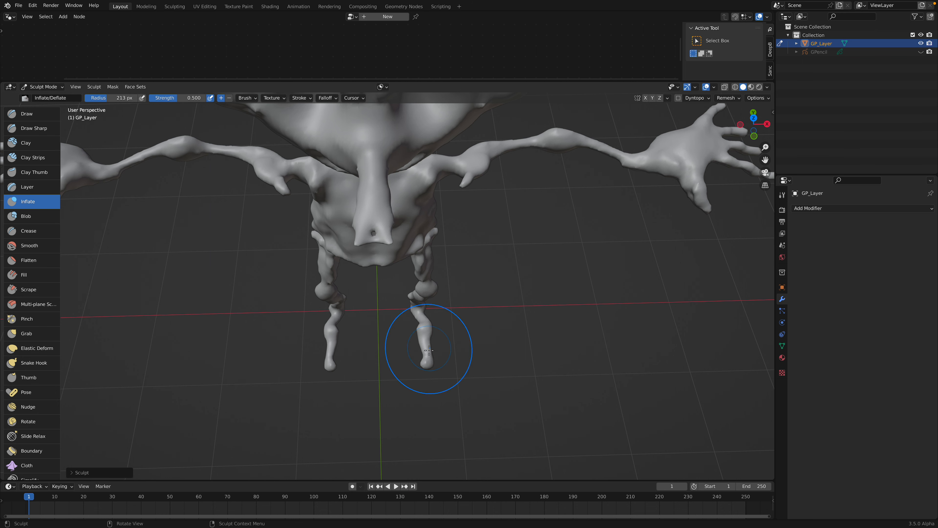
drag(428, 349, 425, 353)
drag(331, 351, 328, 352)
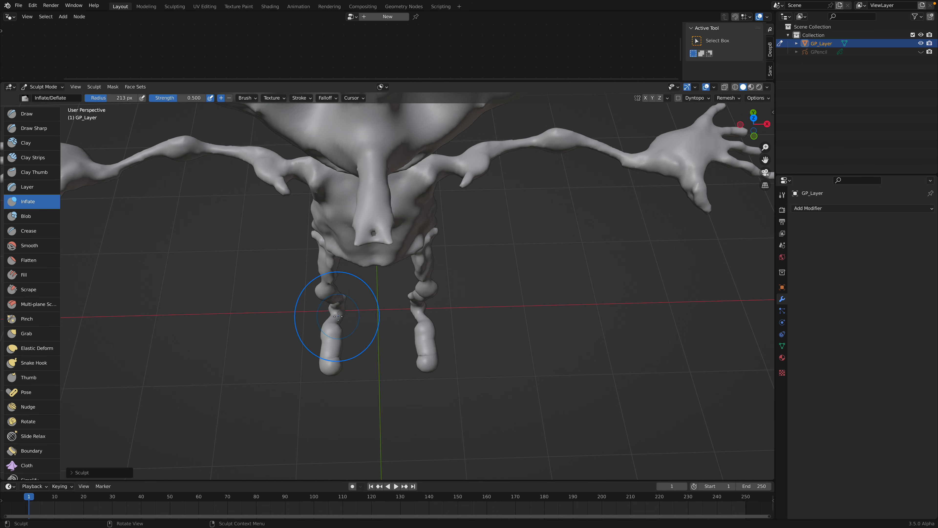
Flatten the soles of both feet from below with the Flatten brush
mouse_move(418, 310)
middle_down()
mouse_move(327, 364)
mouse_move(329, 354)
middle_up()
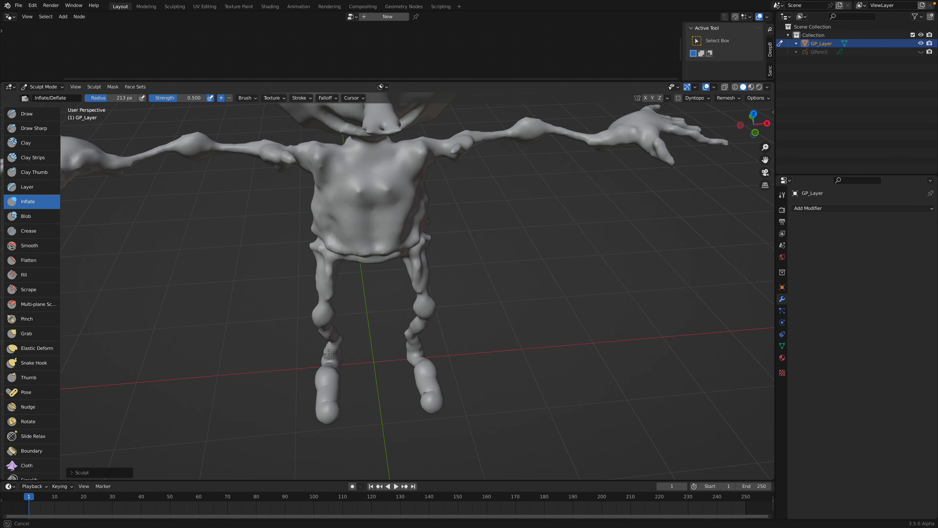
middle_drag(406, 374, 402, 269)
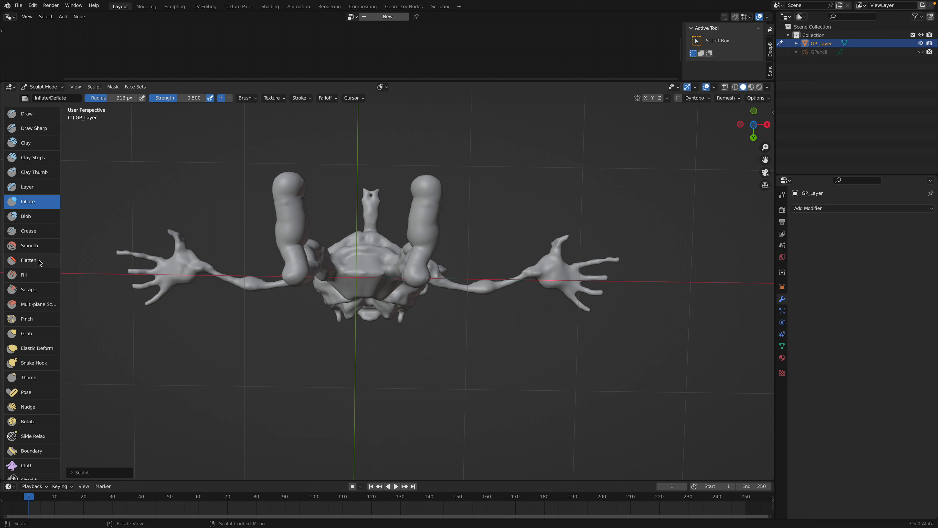
click(30, 260)
drag(286, 200, 292, 244)
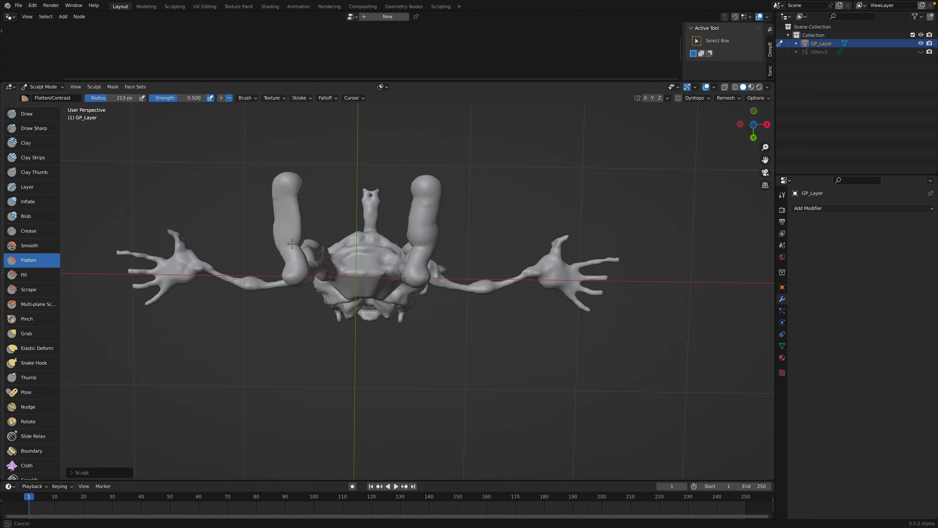
drag(432, 210, 428, 256)
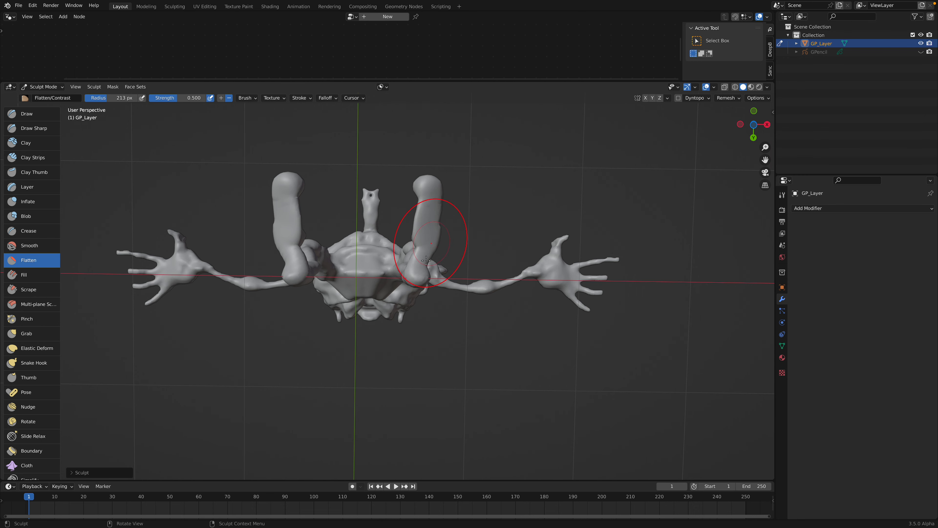
Build up the top of the foot near the ankle with the Draw brush
mouse_move(289, 230)
middle_down()
mouse_move(417, 321)
mouse_move(343, 340)
middle_up()
scroll(377, 330, up, 2)
click(29, 119)
drag(318, 322, 333, 333)
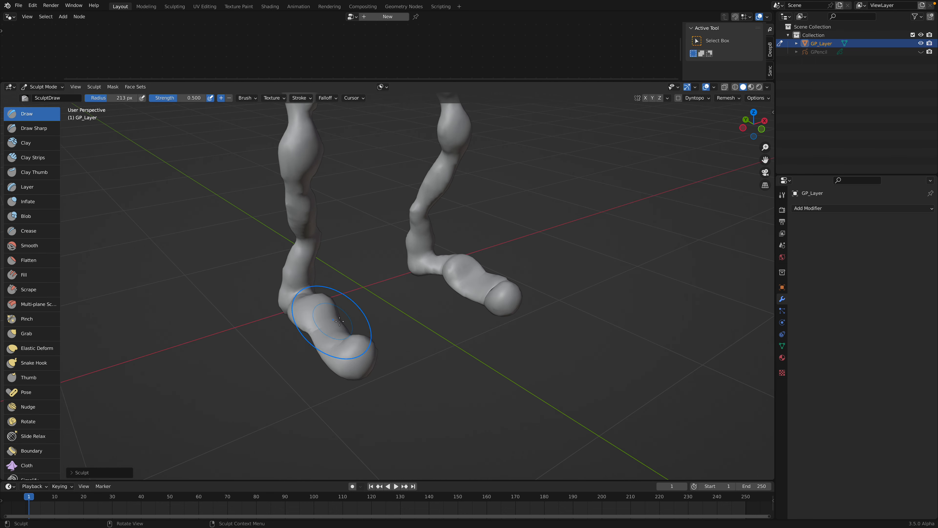
Reshape the nose and its flared tip from above with the Grab brush
mouse_move(451, 300)
middle_down()
mouse_move(471, 292)
mouse_move(365, 308)
mouse_move(391, 318)
mouse_move(443, 281)
mouse_move(545, 241)
mouse_move(488, 212)
mouse_move(419, 201)
mouse_move(422, 238)
middle_up()
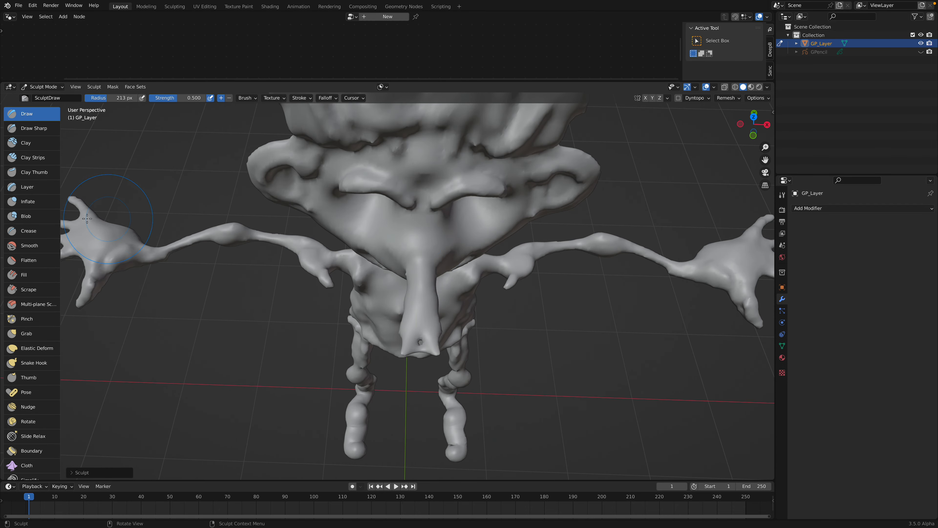
click(34, 205)
mouse_move(416, 342)
middle_down()
mouse_move(397, 365)
mouse_move(374, 335)
middle_up()
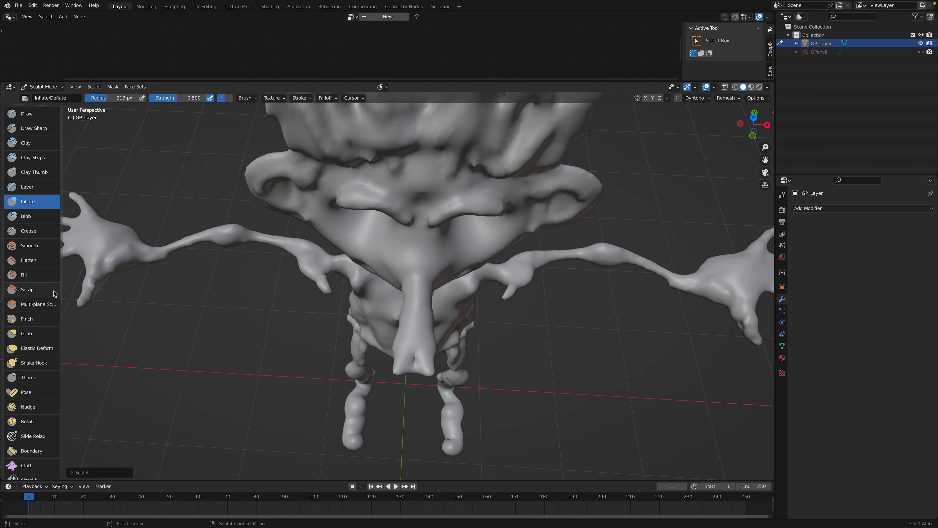
click(27, 333)
middle_drag(468, 341, 478, 356)
drag(407, 420, 420, 421)
drag(413, 406, 409, 397)
drag(405, 359, 408, 358)
drag(406, 405, 409, 398)
drag(428, 348, 426, 340)
middle_drag(425, 332, 425, 306)
drag(400, 266, 401, 262)
scroll(400, 263, down, 3)
middle_drag(390, 259, 386, 220)
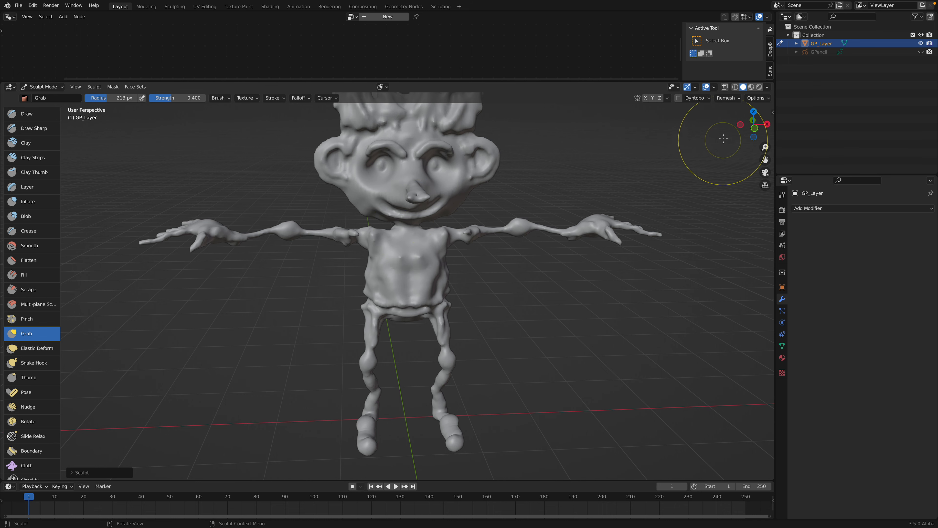
Adjust the sides of the jaw from the front with the Grab brush
click(754, 128)
drag(472, 201, 458, 220)
drag(364, 212, 367, 212)
drag(355, 216, 359, 215)
middle_drag(405, 199, 402, 213)
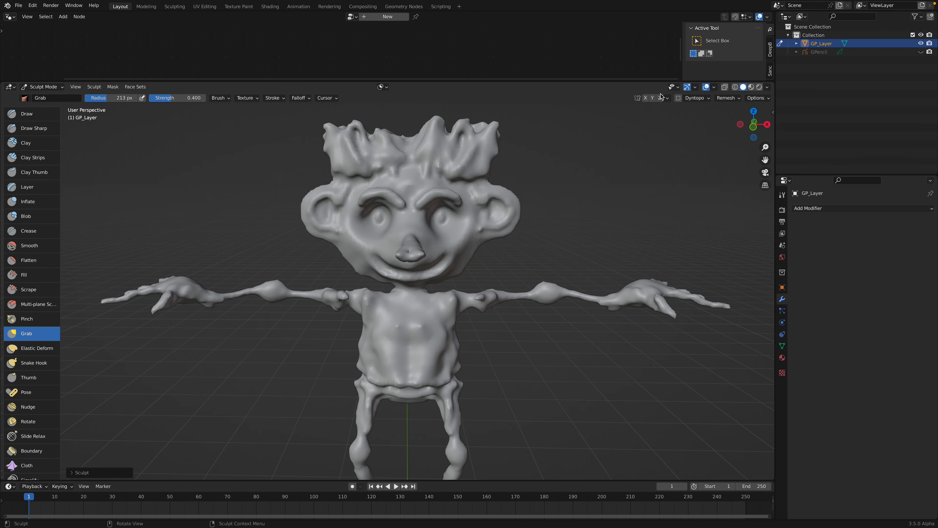
Enable X-axis symmetry and build up both cheeks beside the mouth with the Draw brush
click(646, 97)
click(26, 113)
scroll(397, 230, up, 3)
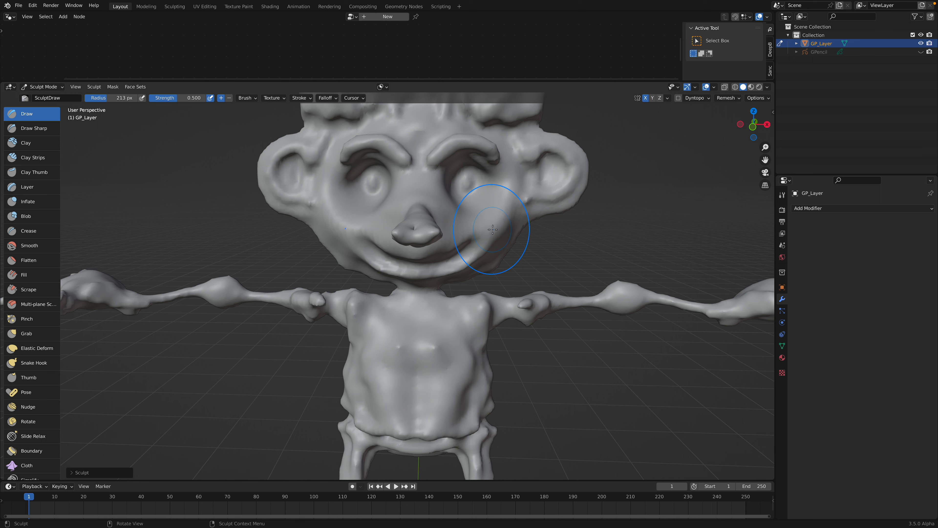
middle_drag(485, 232, 471, 226)
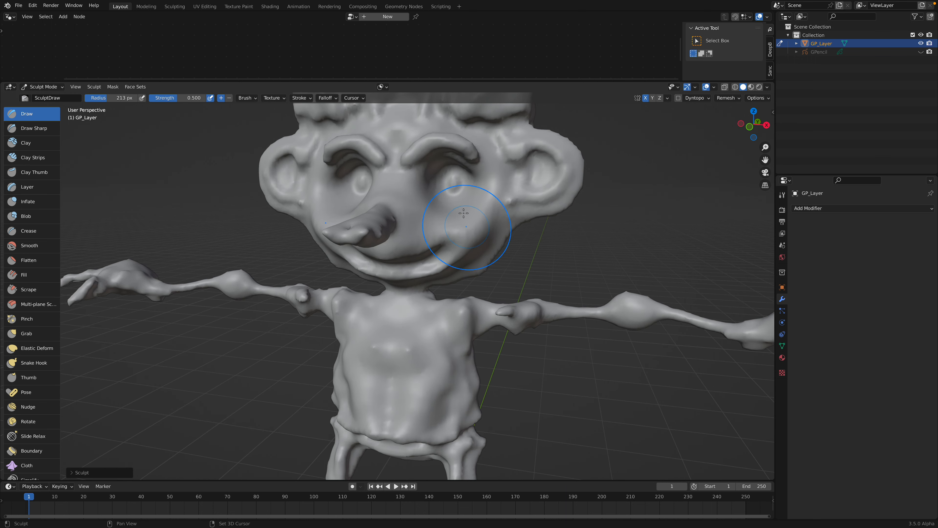
drag(466, 253, 468, 237)
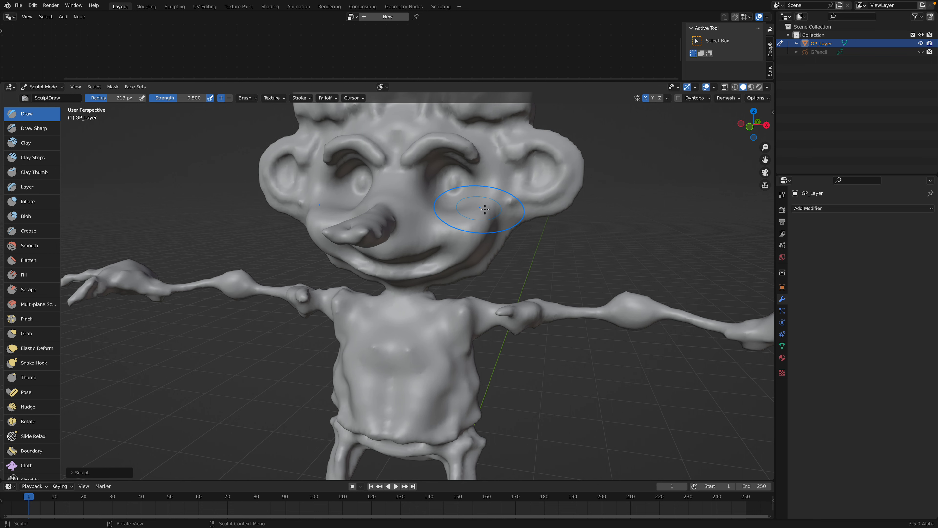
mouse_move(485, 210)
middle_down()
mouse_move(496, 210)
mouse_move(466, 254)
middle_up()
key(ctrl+z)
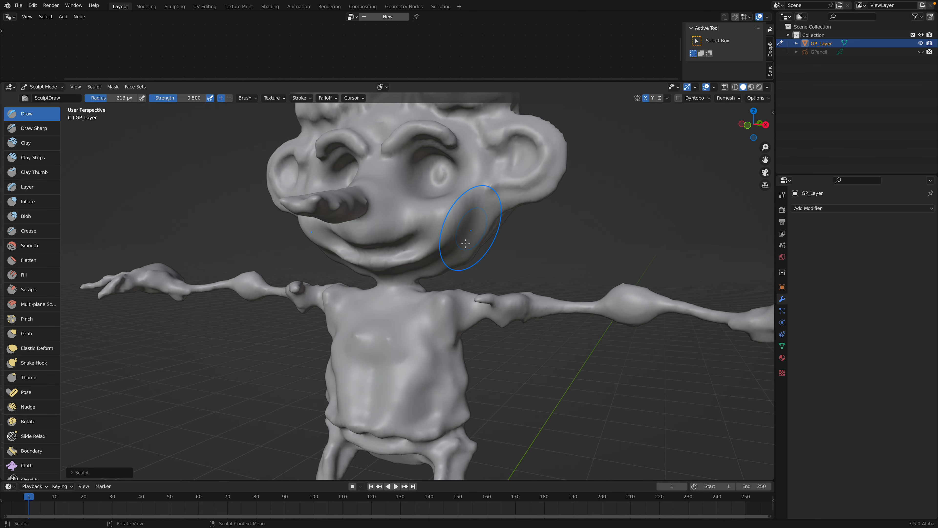
drag(470, 227, 453, 250)
middle_drag(437, 255, 437, 255)
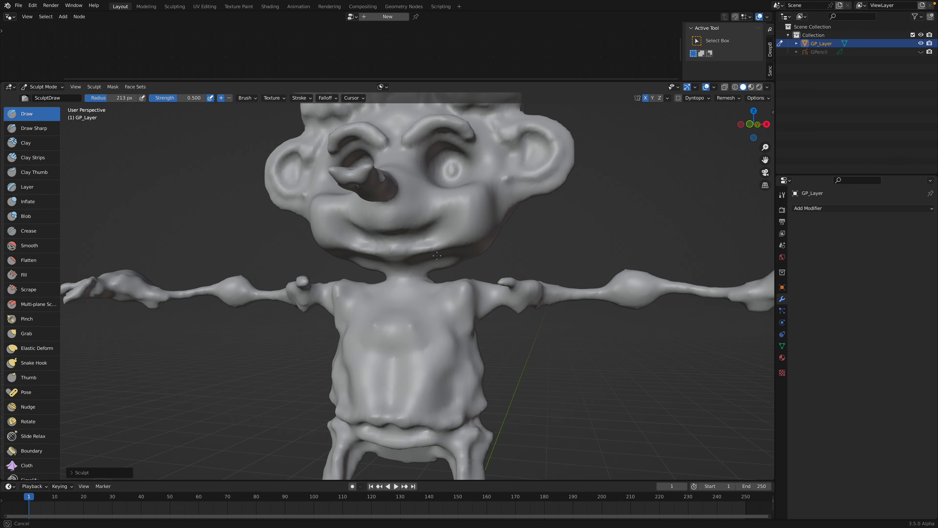
Smooth the cheeks, jaw and the area in front of the ears
shift+drag(437, 257, 442, 251)
mouse_move(466, 216)
middle_down()
mouse_move(489, 236)
mouse_move(483, 243)
middle_up()
shift+drag(493, 244, 480, 226)
middle_drag(482, 207, 486, 224)
shift+drag(489, 212, 496, 198)
middle_drag(496, 193, 479, 215)
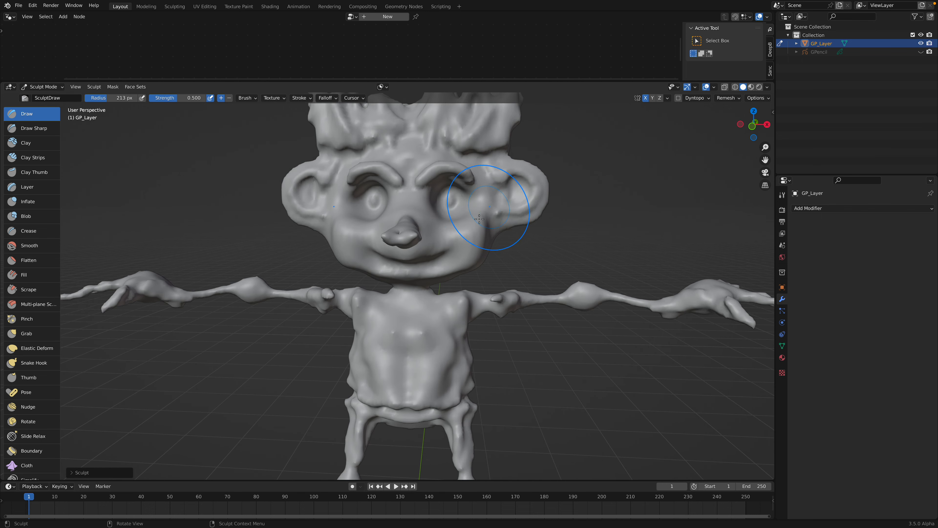
Carve the smile deeper and extend its corners upward with the inverted Draw brush at a 120 px radius
middle_drag(465, 247, 443, 255)
scroll(467, 238, up, 2)
scroll(425, 244, up, 1)
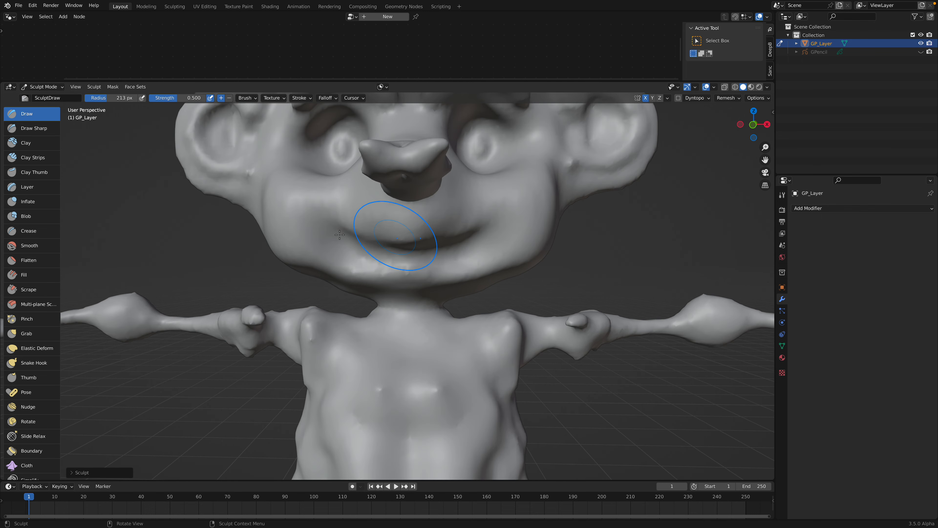
click(36, 334)
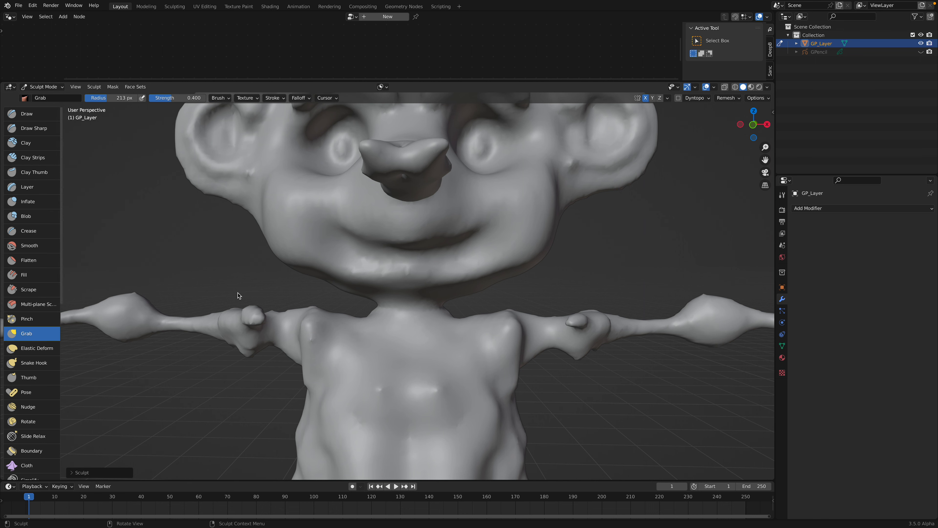
middle_drag(207, 292, 193, 298)
click(33, 118)
mouse_move(433, 252)
ctrl+mouse_down()
mouse_move(483, 235)
mouse_move(458, 241)
ctrl+mouse_up()
scroll(422, 247, up, 3)
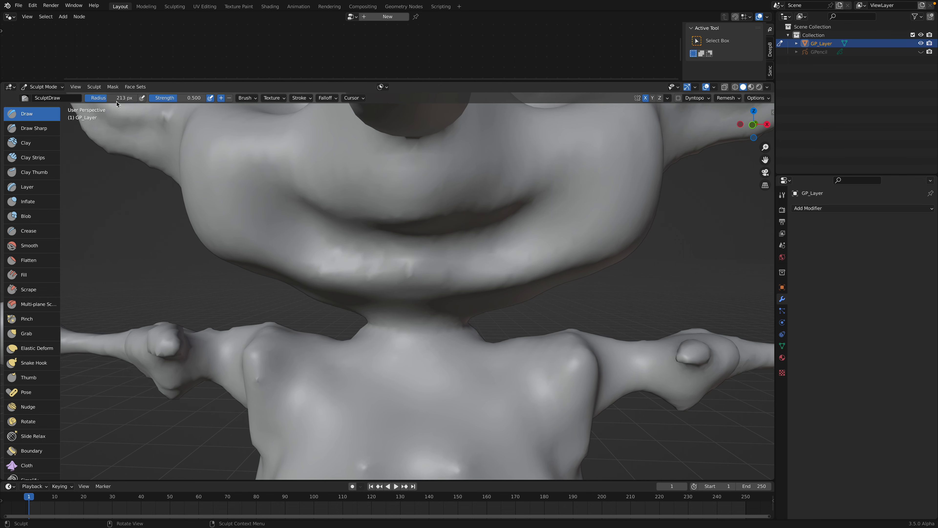
ctrl+drag(439, 224, 581, 198)
mouse_move(534, 218)
ctrl+mouse_down()
mouse_move(498, 225)
mouse_move(596, 180)
mouse_move(605, 167)
mouse_move(597, 163)
ctrl+mouse_up()
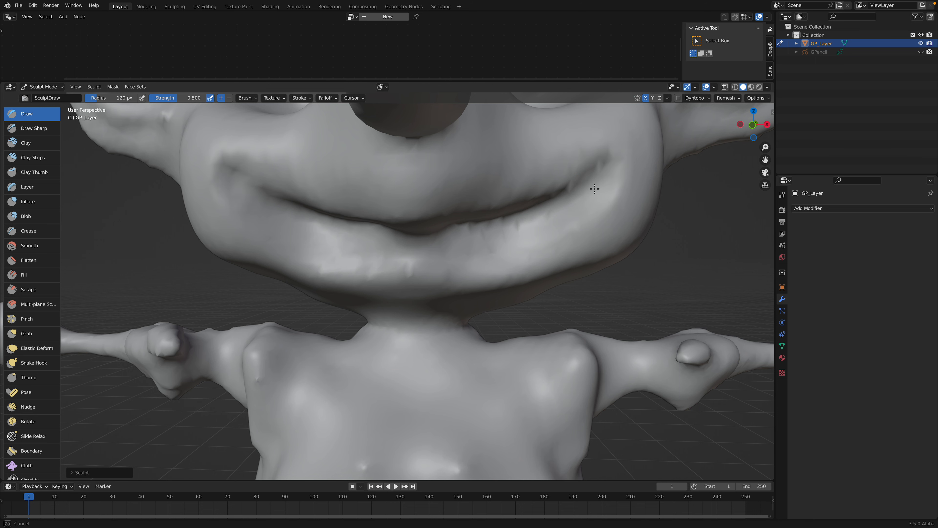
Thicken the lip area near the corner of the mouth with the Inflate brush
scroll(592, 187, down, 1)
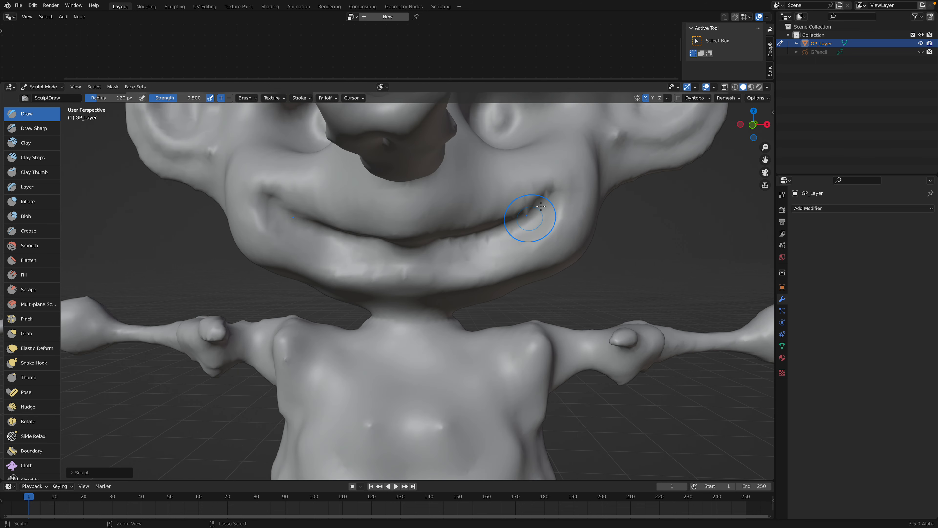
scroll(547, 195, down, 3)
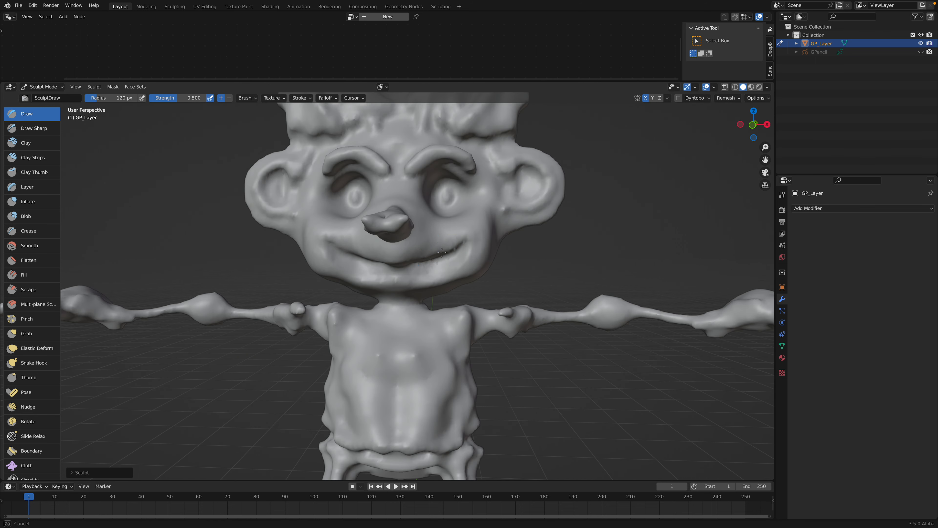
ctrl+drag(534, 180, 513, 184)
mouse_move(513, 184)
ctrl+middle_down()
mouse_move(465, 193)
mouse_move(403, 256)
mouse_move(409, 310)
mouse_move(437, 306)
ctrl+middle_up()
middle_drag(461, 288, 444, 297)
scroll(443, 299, up, 8)
scroll(442, 299, up, 2)
middle_drag(489, 277, 509, 269)
click(33, 206)
drag(474, 254, 477, 256)
scroll(456, 286, down, 2)
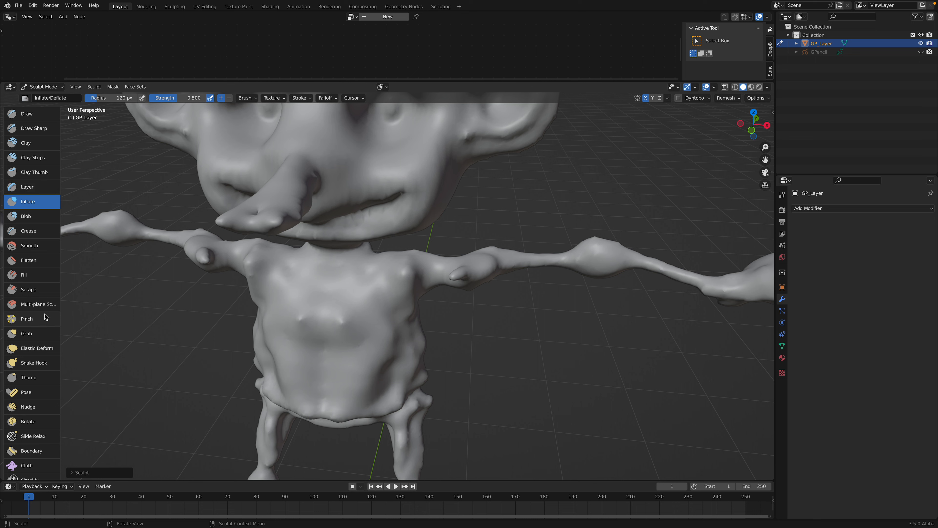
Soften the bump at the front of the shoulder with the Smooth brush
click(29, 245)
drag(461, 279, 450, 272)
middle_drag(450, 272, 262, 272)
mouse_move(339, 298)
ctrl+middle_down()
mouse_move(318, 294)
mouse_move(365, 289)
mouse_move(318, 283)
mouse_move(403, 295)
mouse_move(504, 265)
mouse_move(438, 241)
ctrl+middle_up()
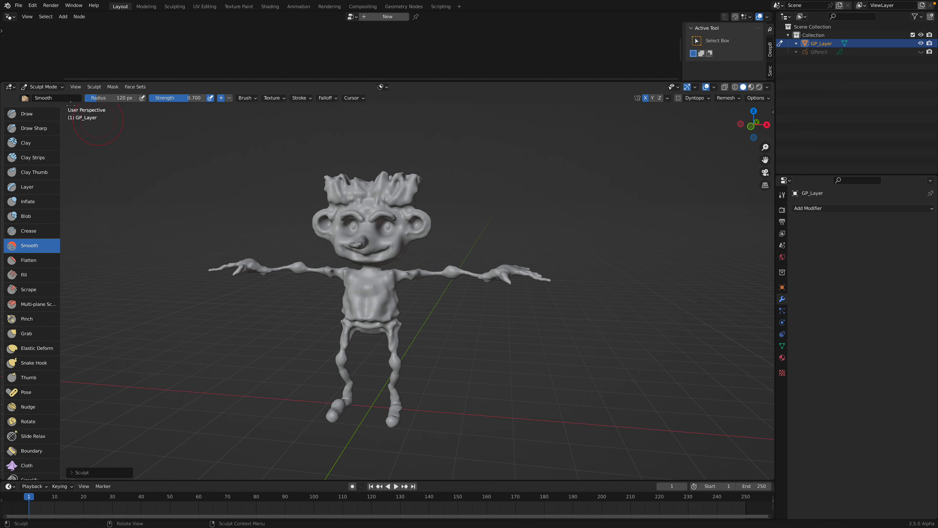
Switch the character to Object Mode and save the file
click(52, 89)
click(55, 95)
key(ctrl+s)
shift+middle_drag(525, 243, 572, 223)
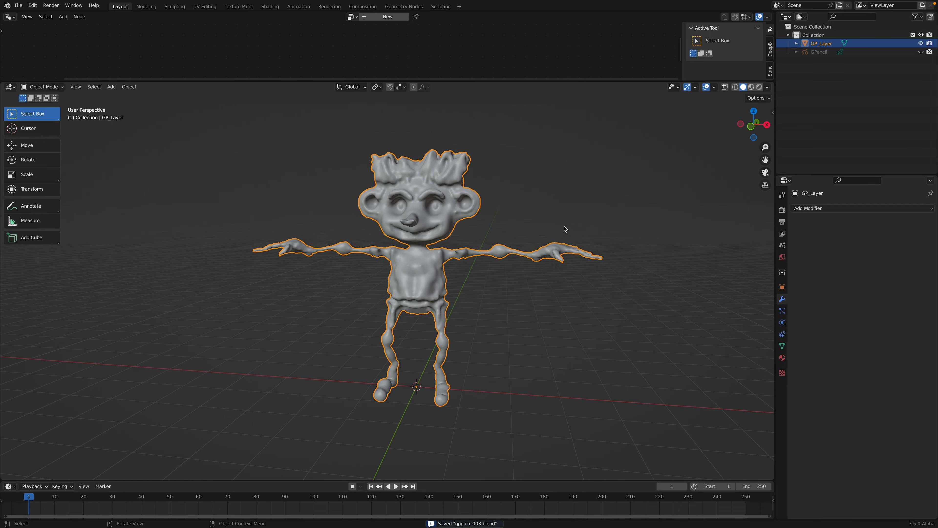
Check the character against the del Toro Pinocchio reference images in Safari and return to Blender
middle_drag(479, 221, 490, 224)
key(ctrl+Left)
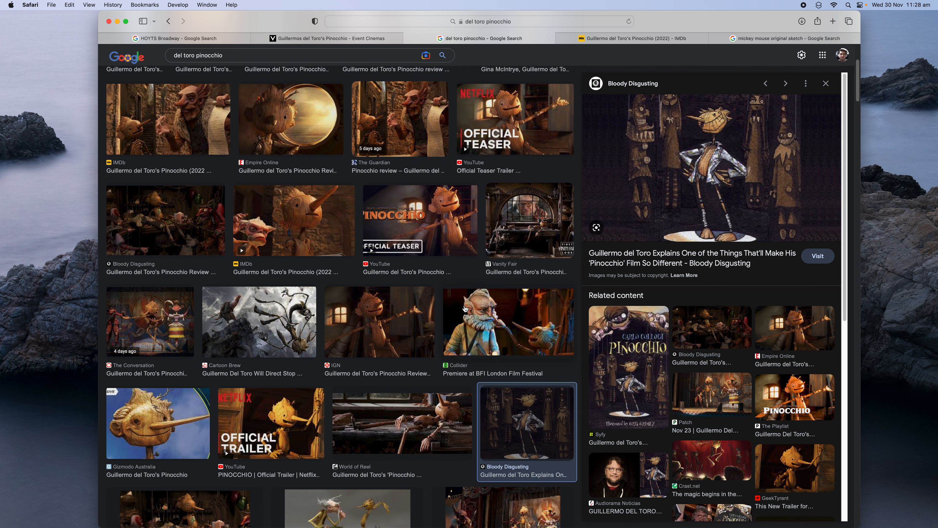
key(ctrl+Right)
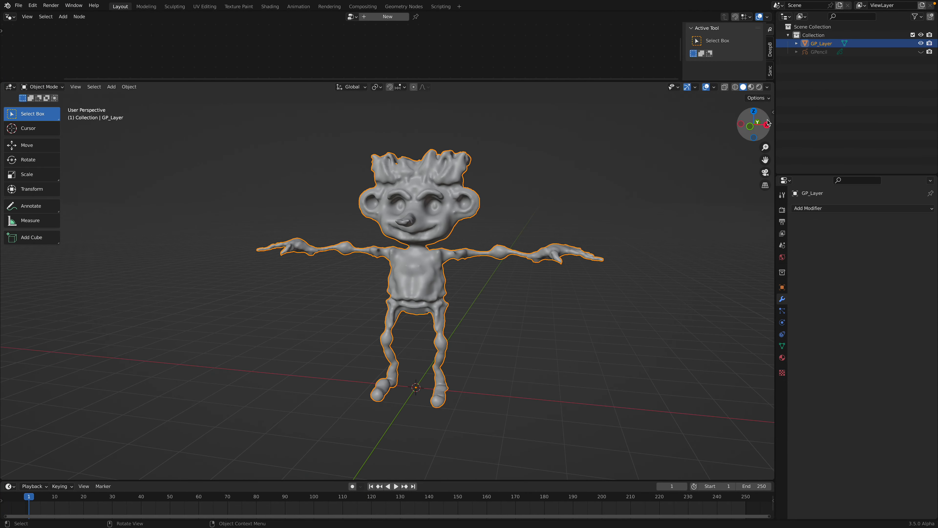
Open the Sanctus Library materials and browse the Buildings category
click(773, 112)
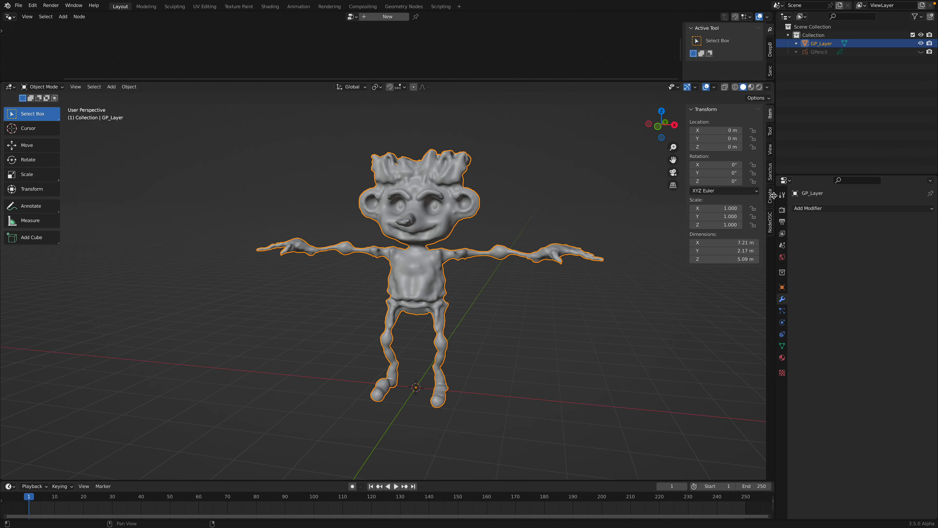
click(772, 177)
click(723, 133)
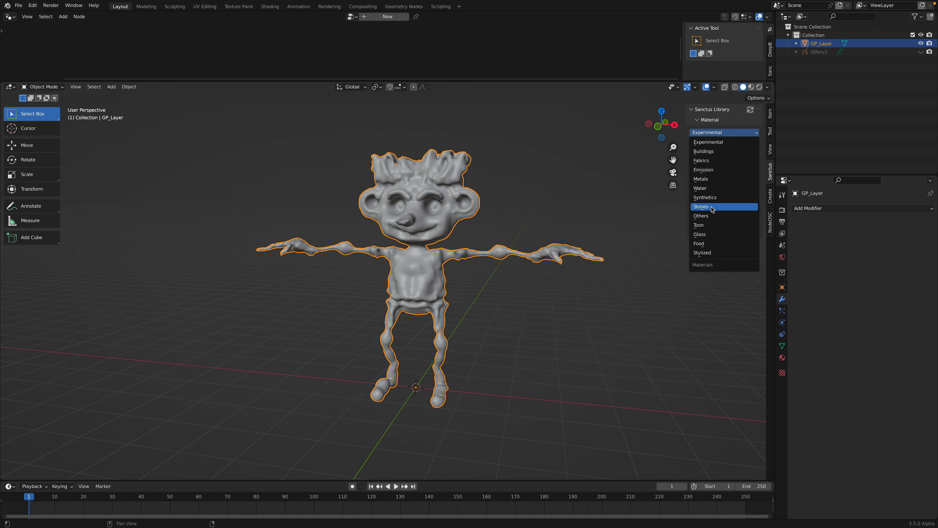
click(711, 152)
click(712, 163)
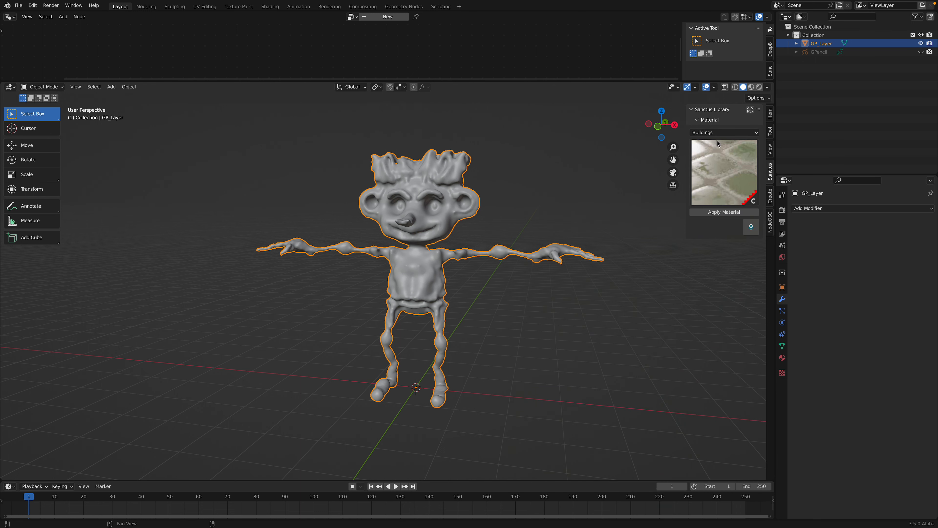
Apply the stylized_planks_01 wood material from the Stylized category to the character
click(718, 133)
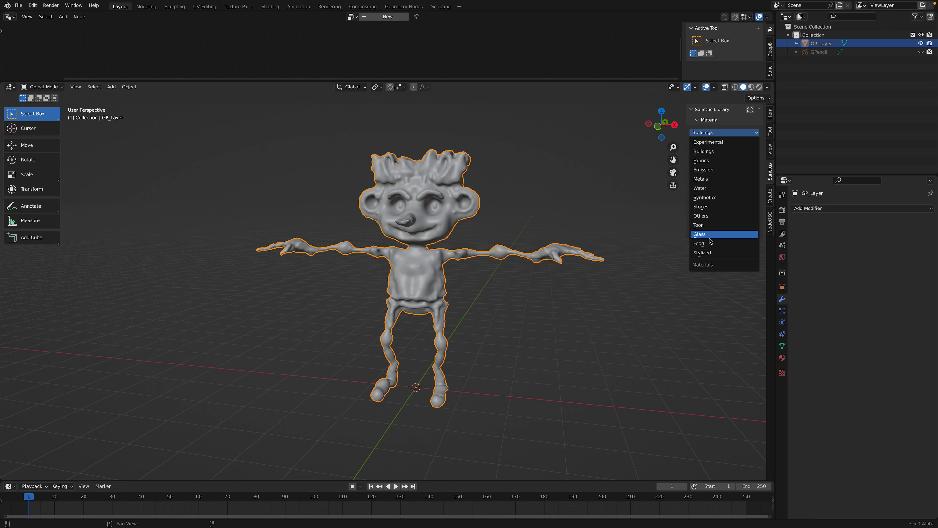
click(709, 252)
click(723, 165)
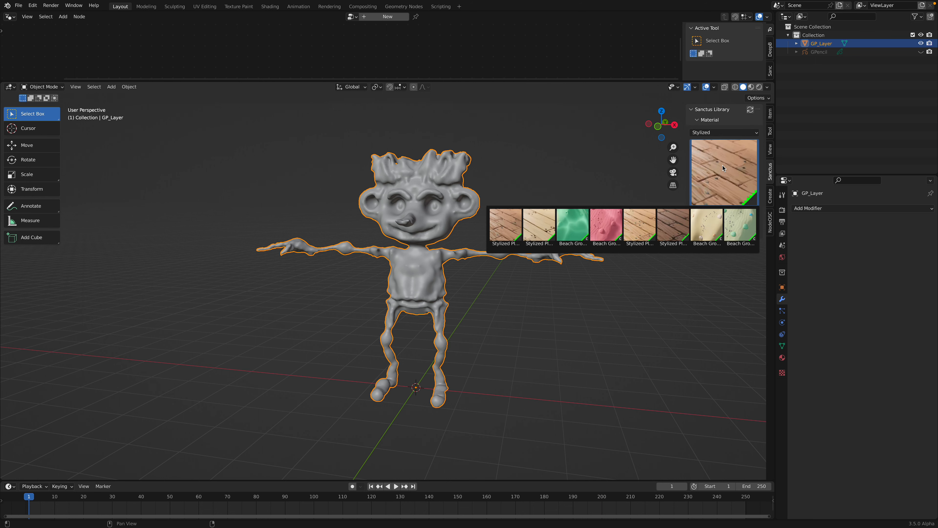
click(654, 224)
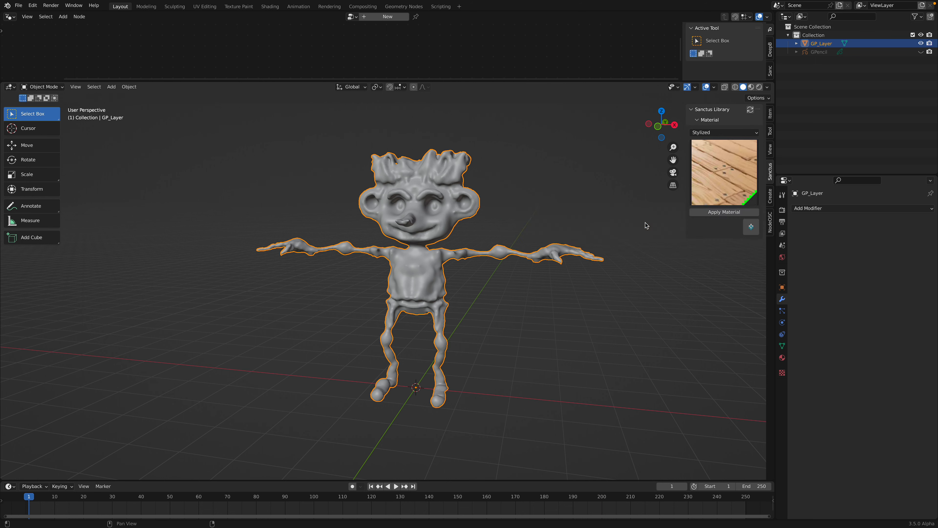
click(709, 214)
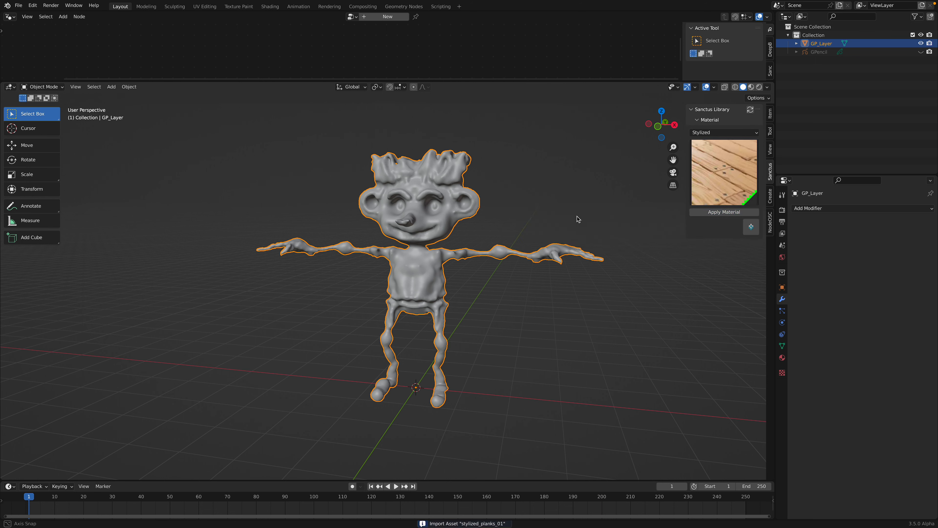
Show the planks material's properties and save the file
click(782, 358)
scroll(486, 227, up, 3)
key(ctrl+s)
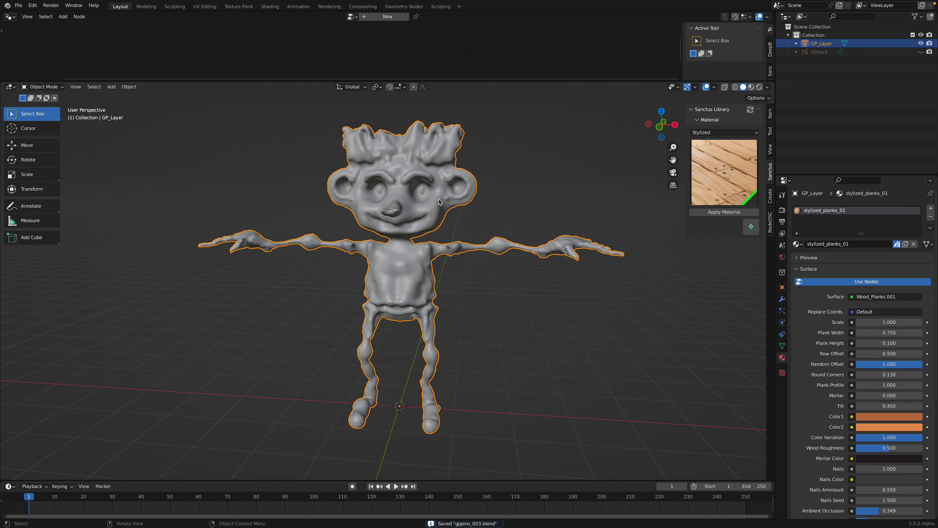